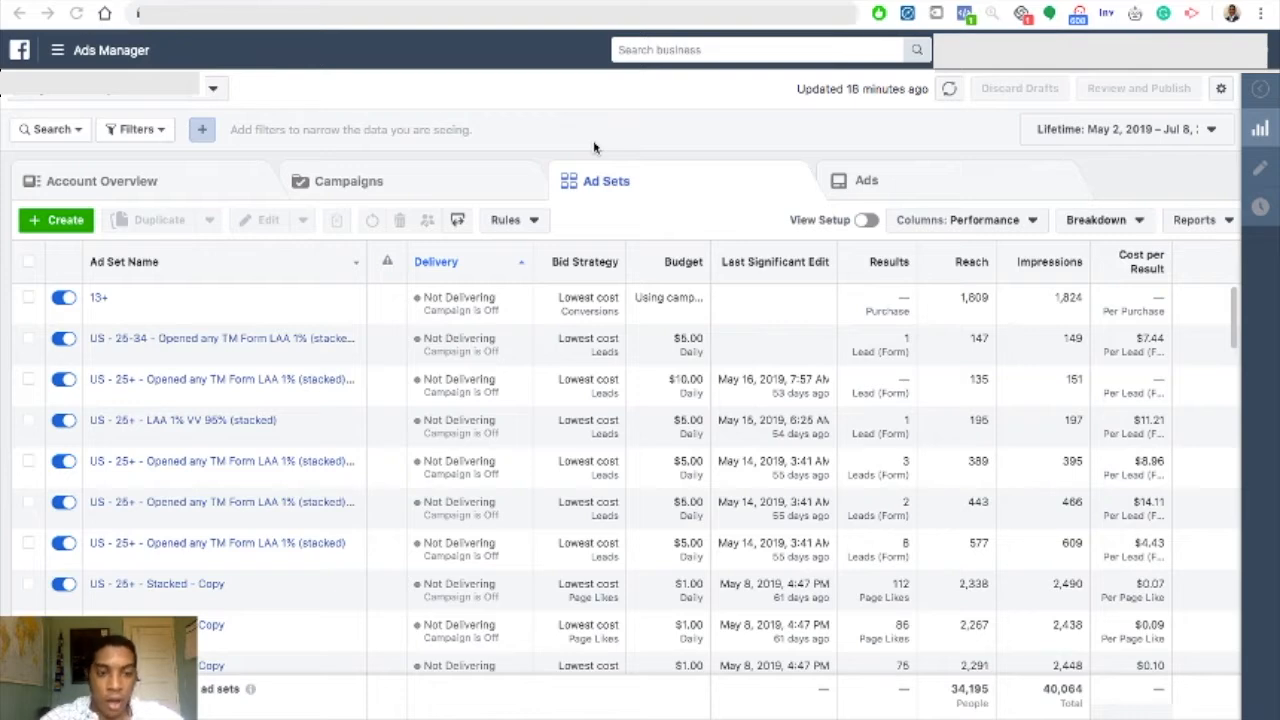
Start a new campaign from scratch, discarding the saved draft, and choose Conversions as the marketing objective
{"action": "left_click", "coordinate": [44, 224]}
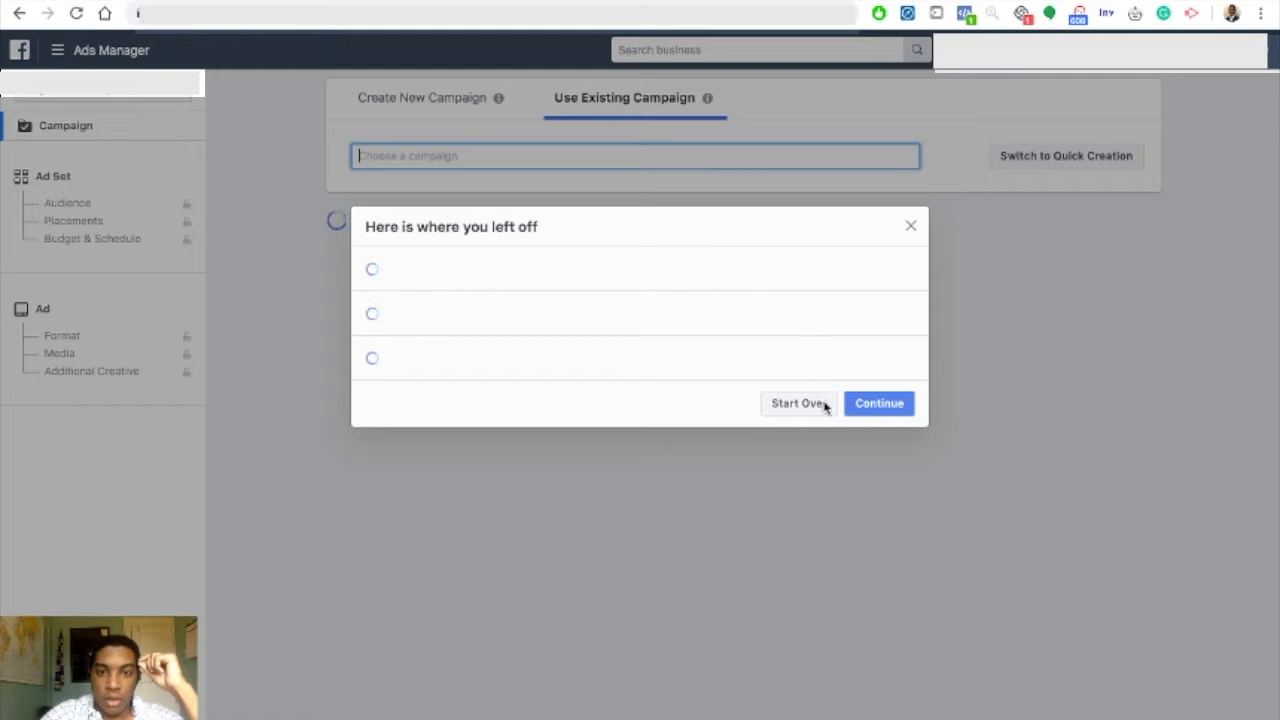
{"action": "left_click", "coordinate": [818, 406]}
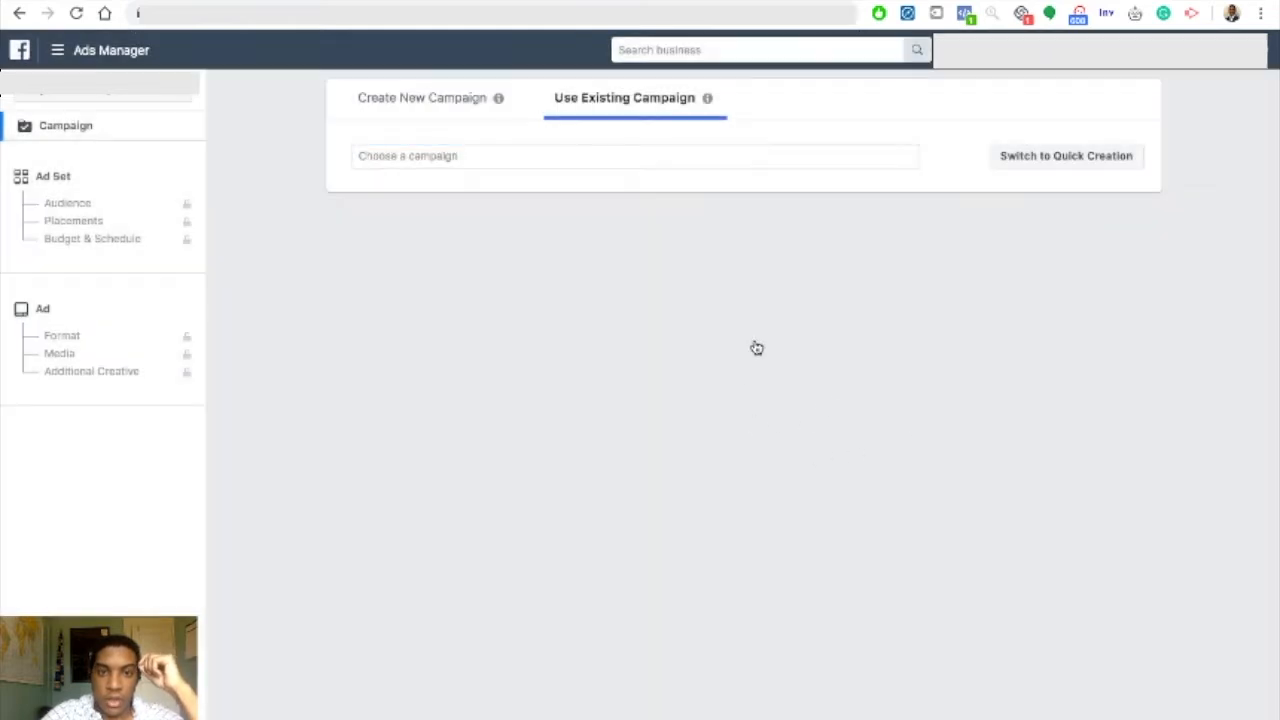
{"action": "left_click", "coordinate": [450, 110]}
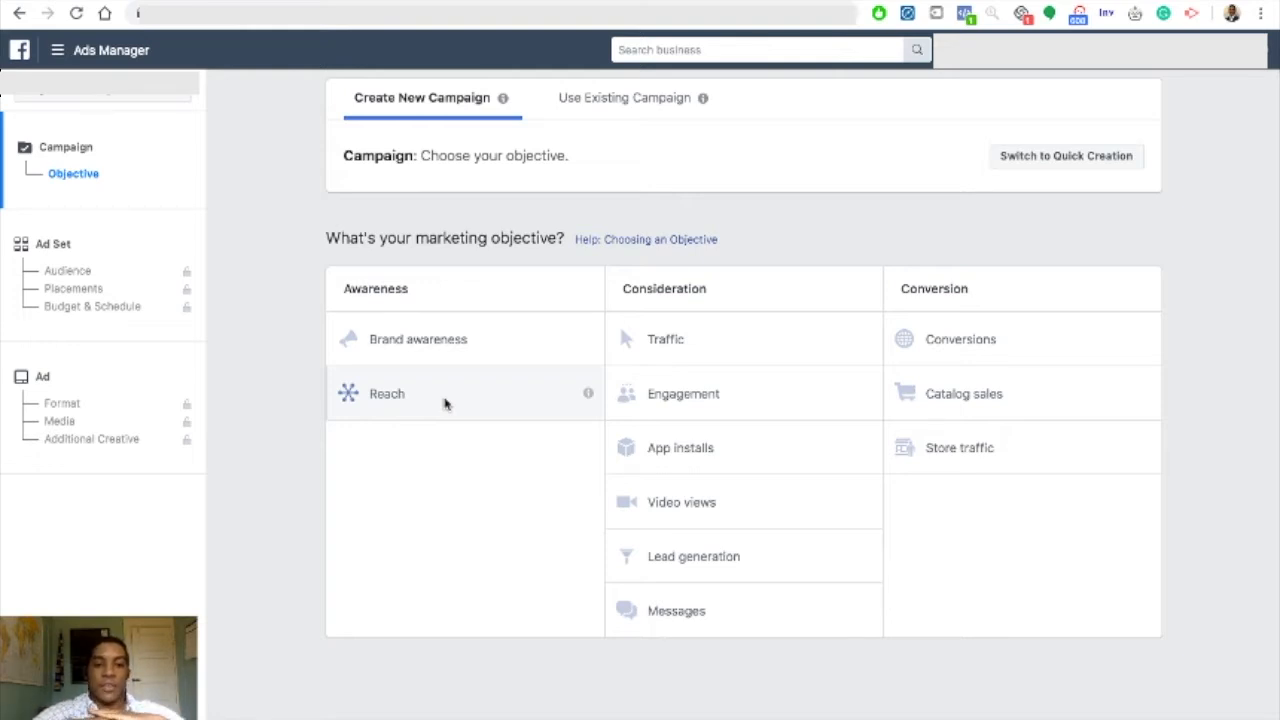
{"action": "left_click", "coordinate": [679, 350]}
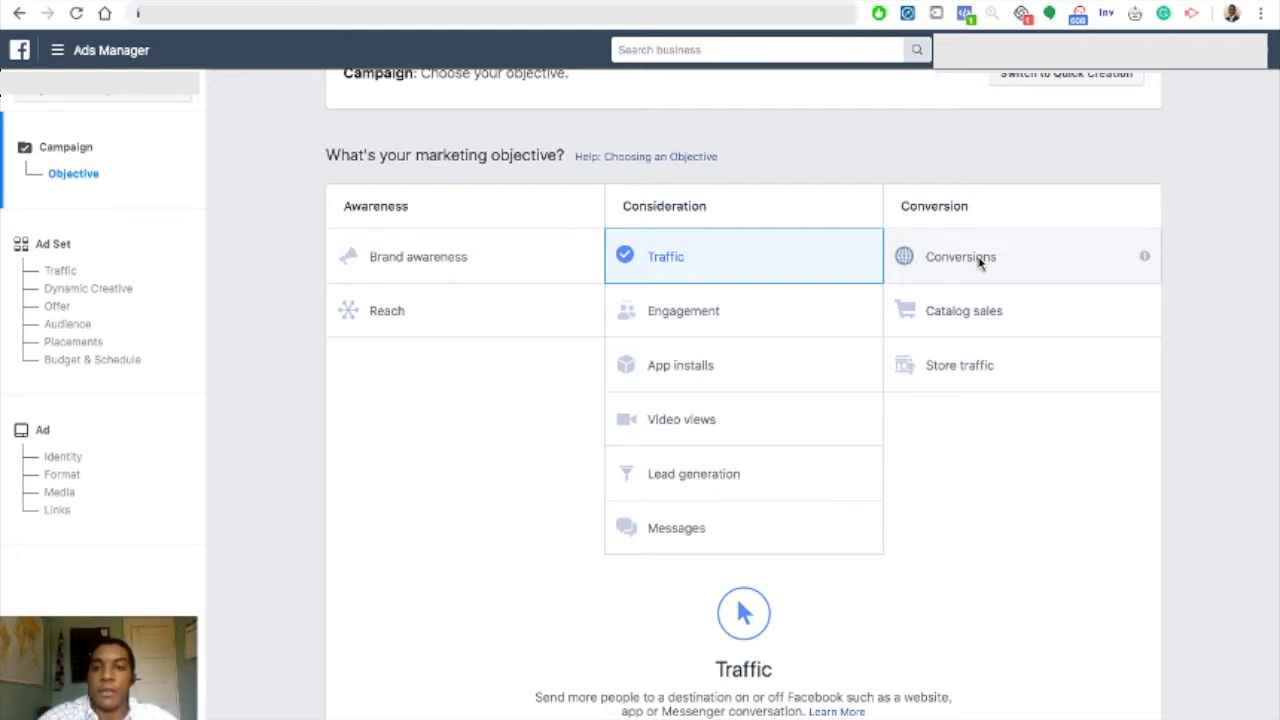
{"action": "left_click", "coordinate": [1028, 258]}
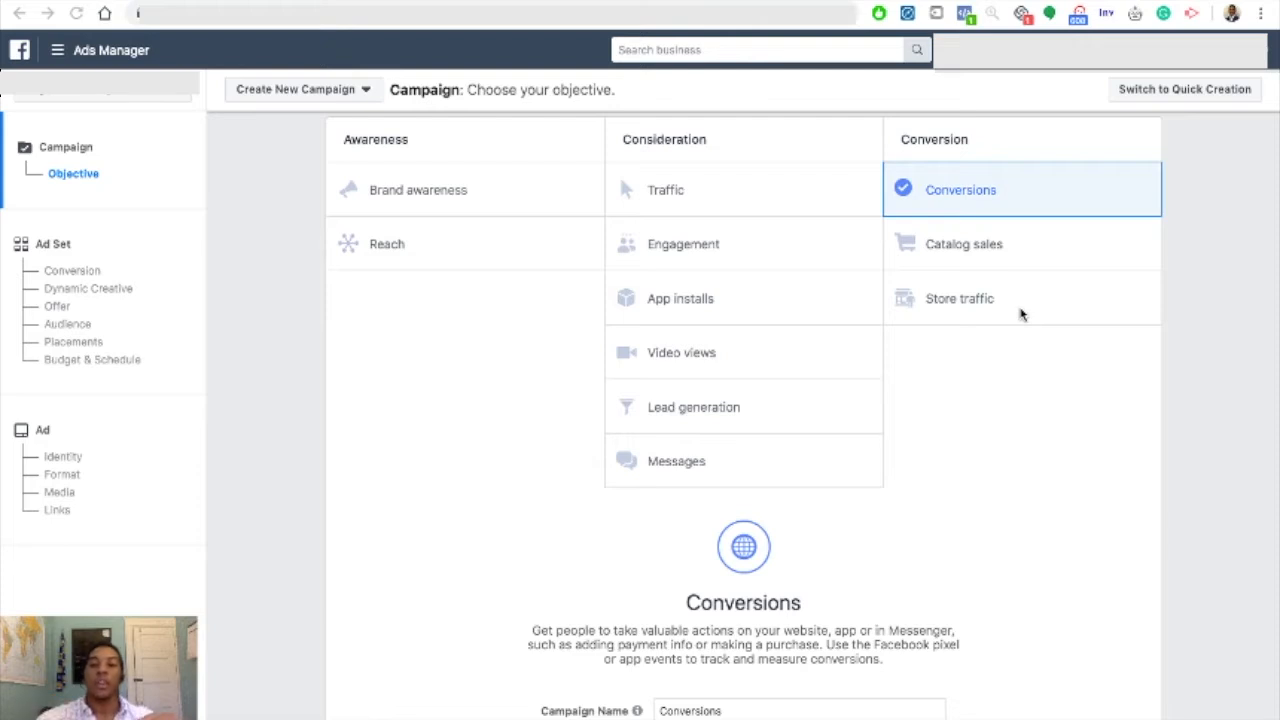
Name the campaign "Dogs Conversions Campaign"
{"action": "scroll", "coordinate": [1055, 406], "scroll_direction": "down", "scroll_amount": 3}
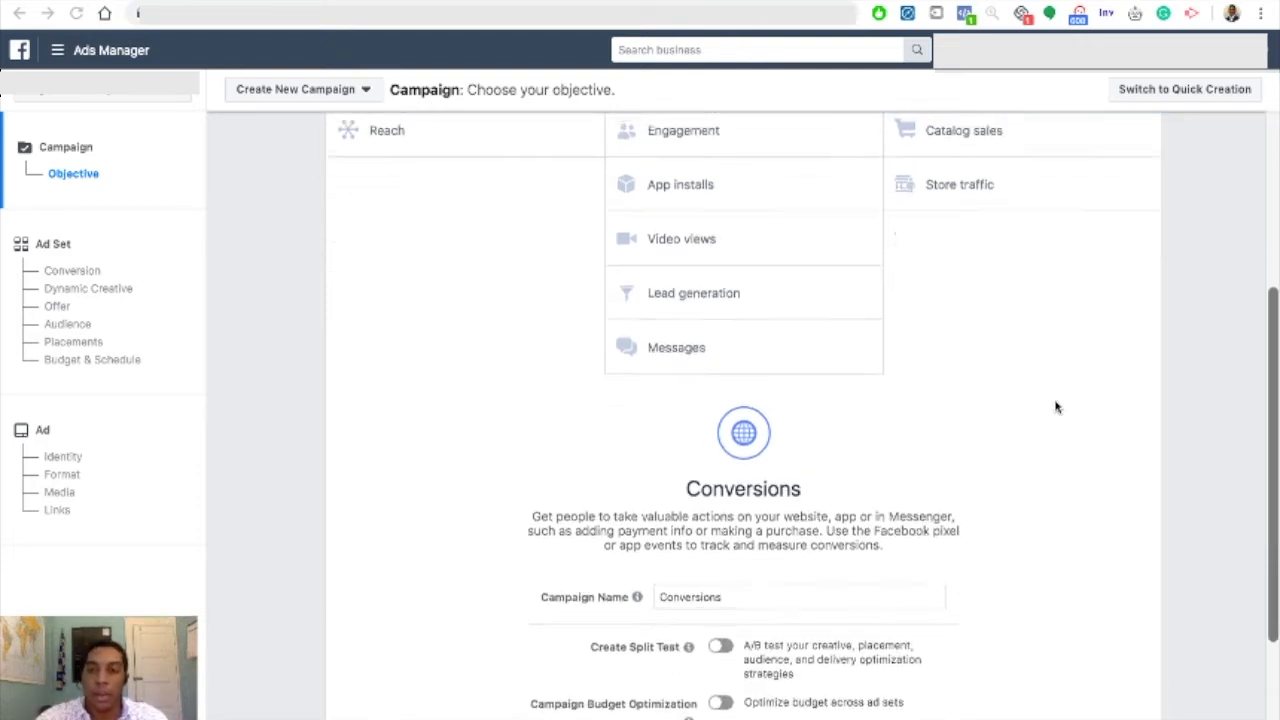
{"action": "scroll", "coordinate": [1055, 406], "scroll_direction": "up", "scroll_amount": 3}
{"action": "scroll", "coordinate": [1055, 406], "scroll_direction": "down", "scroll_amount": 3}
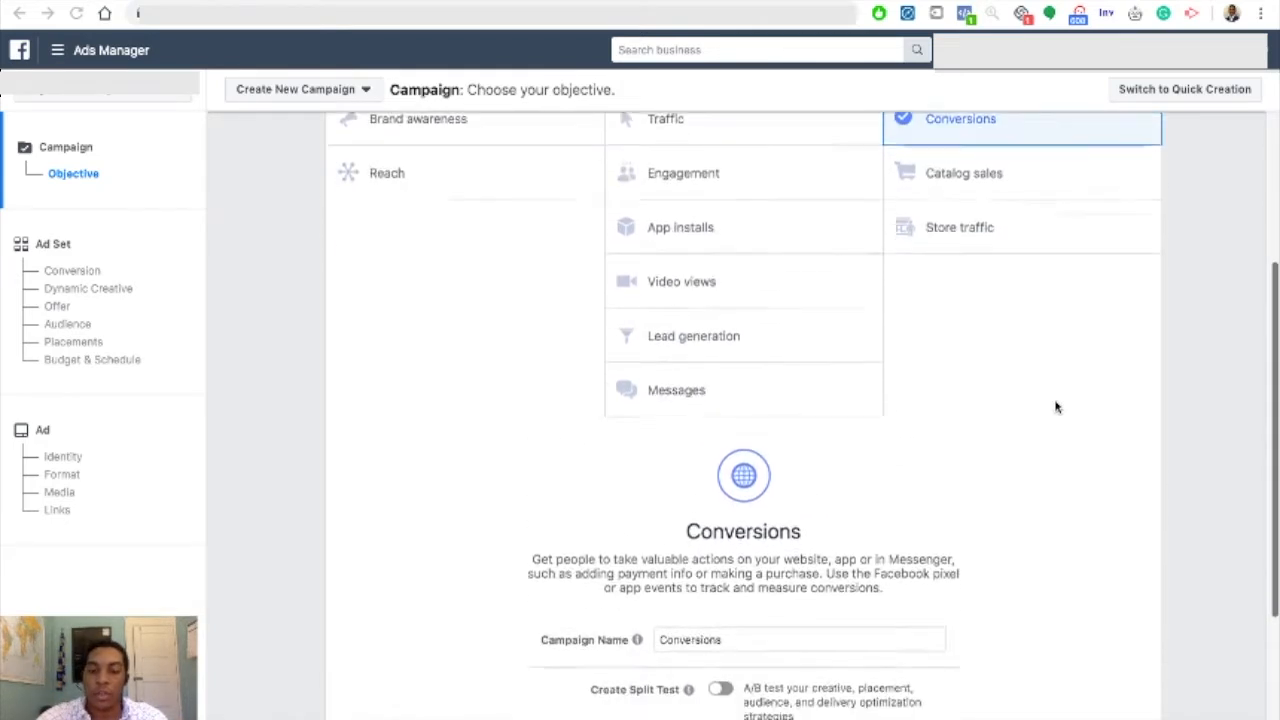
{"action": "scroll", "coordinate": [1055, 406], "scroll_direction": "down", "scroll_amount": 1}
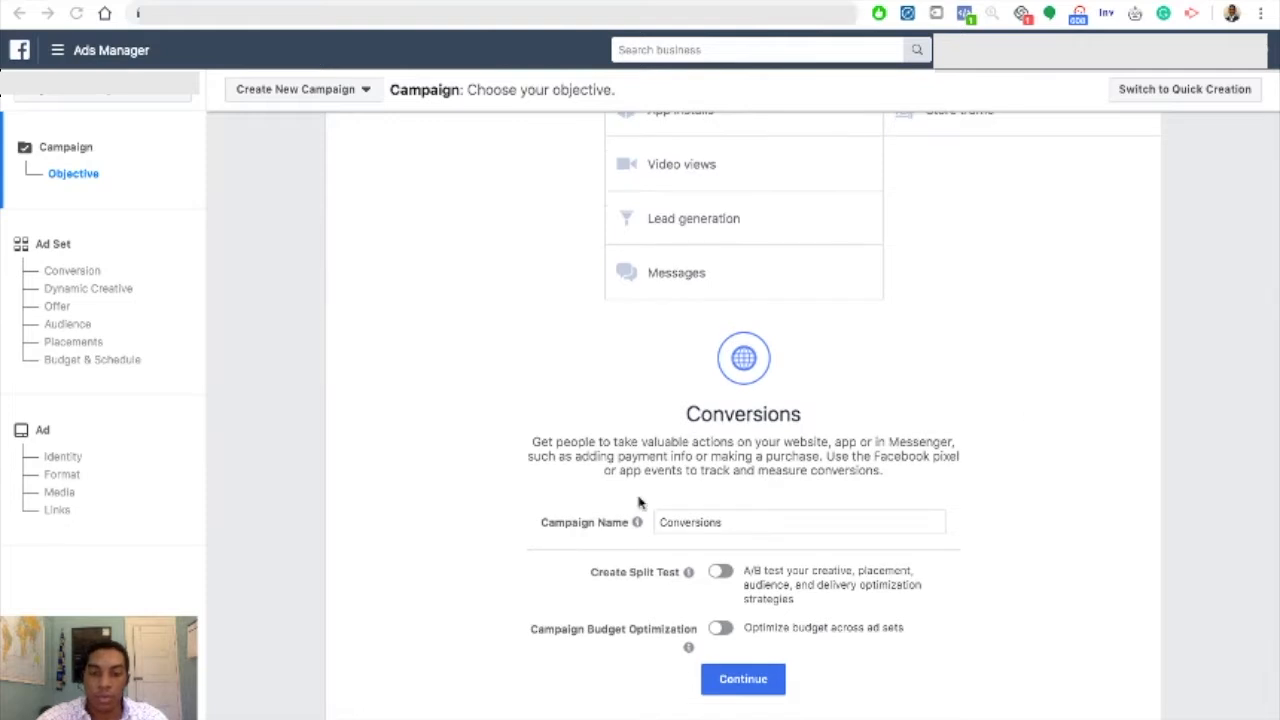
{"action": "left_click", "coordinate": [661, 524]}
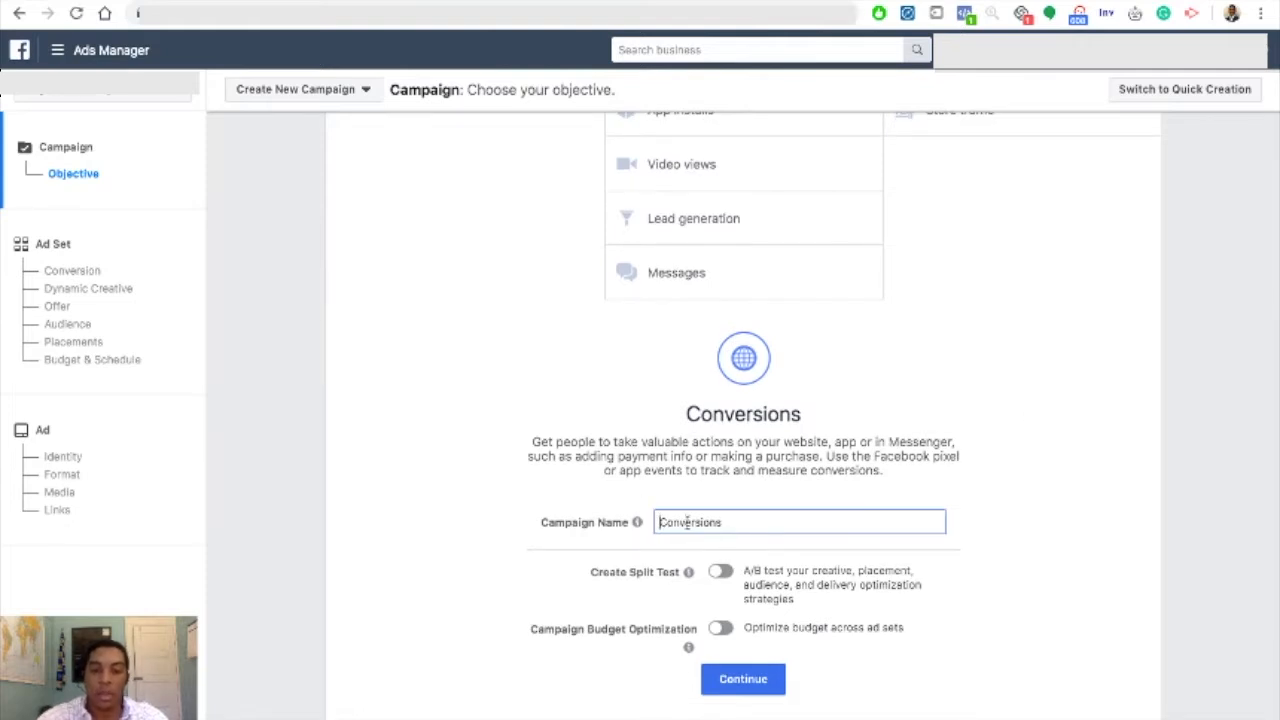
{"action": "left_click", "coordinate": [766, 523]}
{"action": "type", "text": "Ca"}
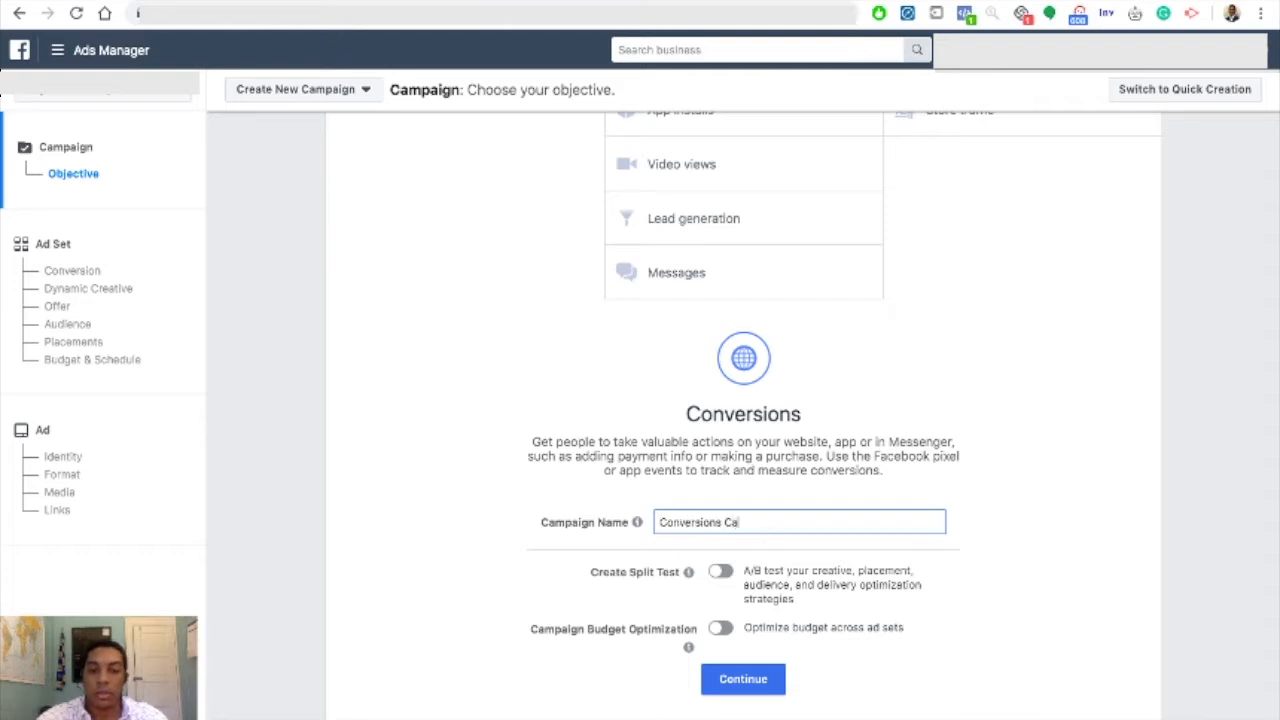
{"action": "type", "text": "mpaign"}
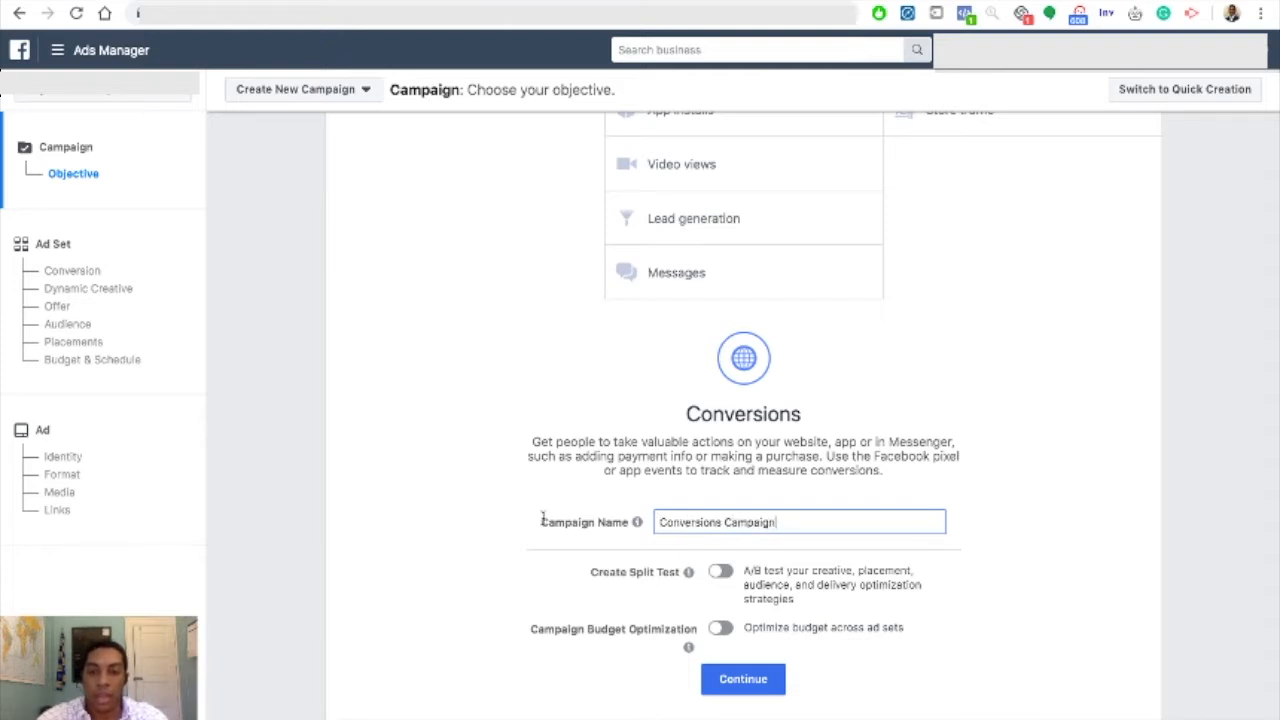
{"action": "left_click", "coordinate": [660, 524]}
{"action": "type", "text": "Dogs"}
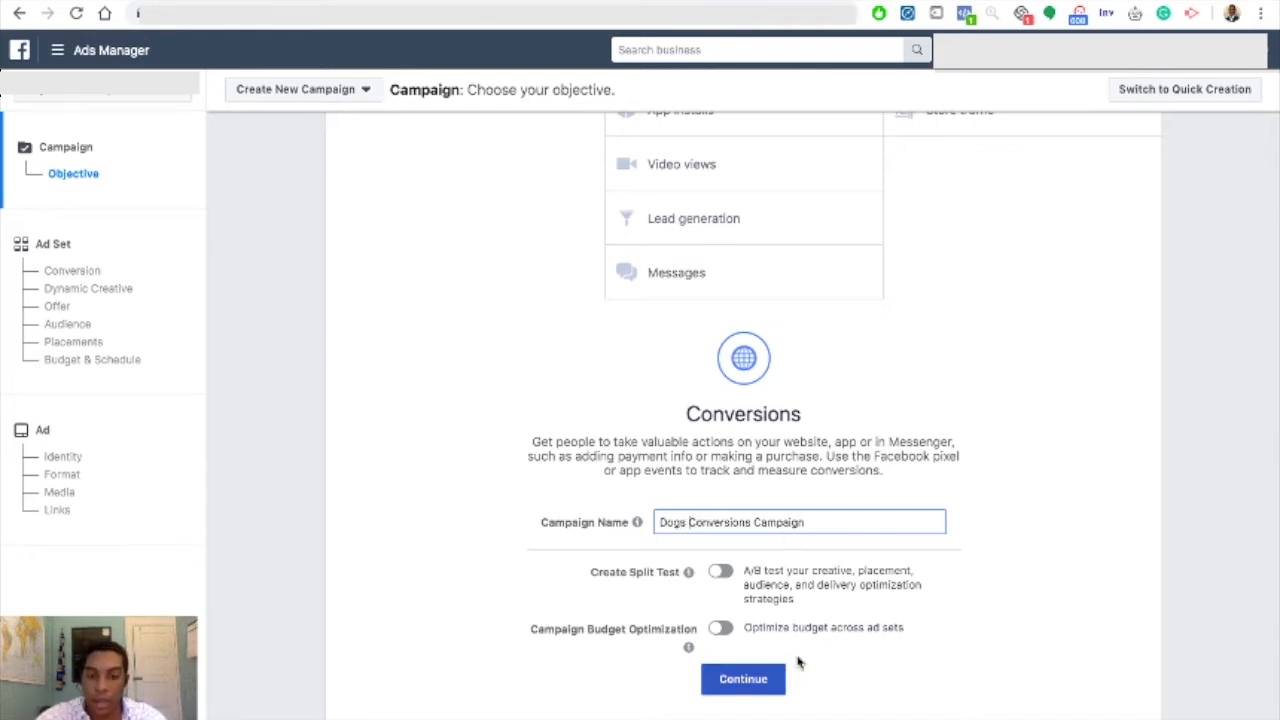
Turn on Campaign Budget Optimization with the Lowest cost bid strategy and show the advanced budget options
{"action": "scroll", "coordinate": [908, 600], "scroll_direction": "down", "scroll_amount": 1}
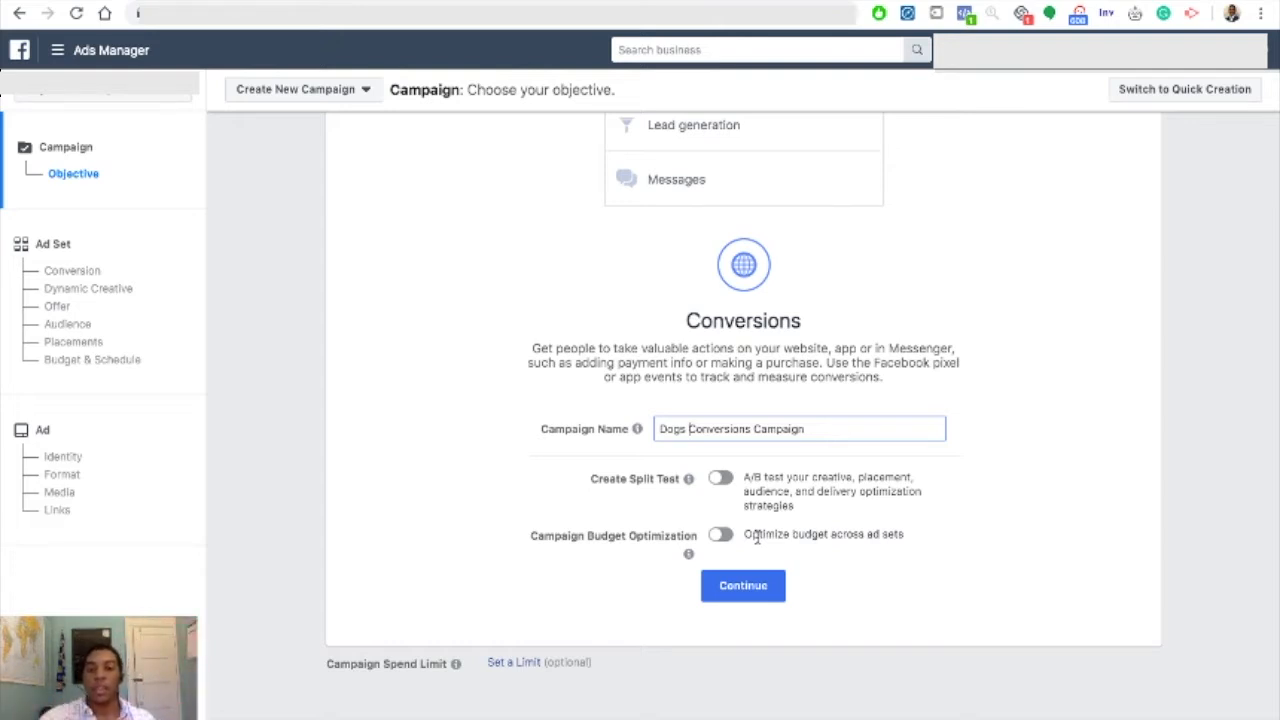
{"action": "left_click", "coordinate": [720, 535]}
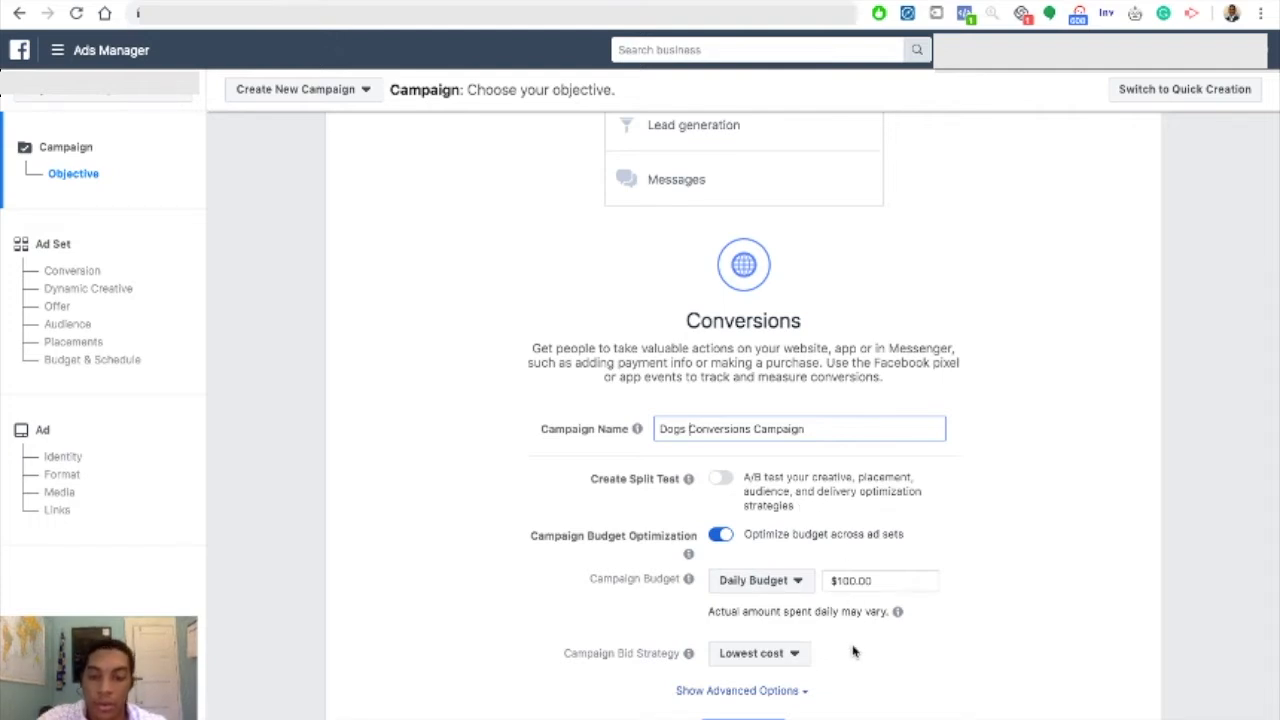
{"action": "scroll", "coordinate": [851, 651], "scroll_direction": "down", "scroll_amount": 2}
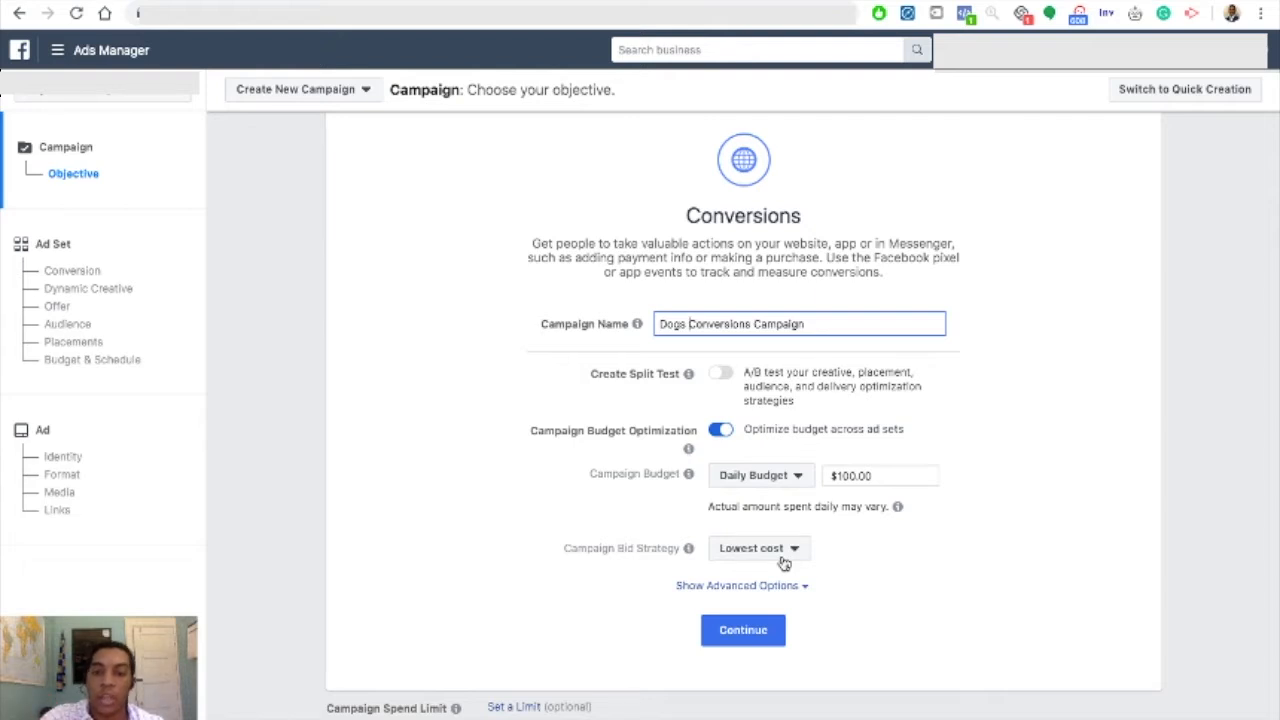
{"action": "left_click", "coordinate": [784, 560]}
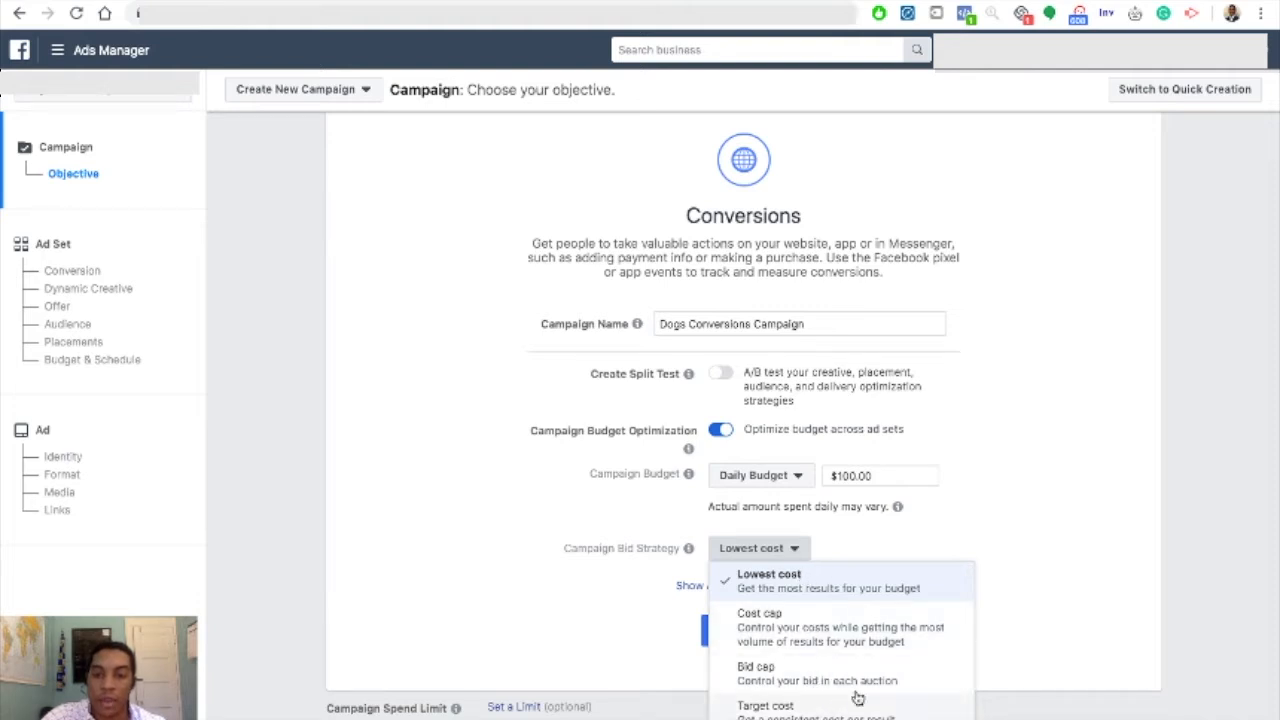
{"action": "left_click", "coordinate": [796, 555]}
{"action": "left_click", "coordinate": [794, 587]}
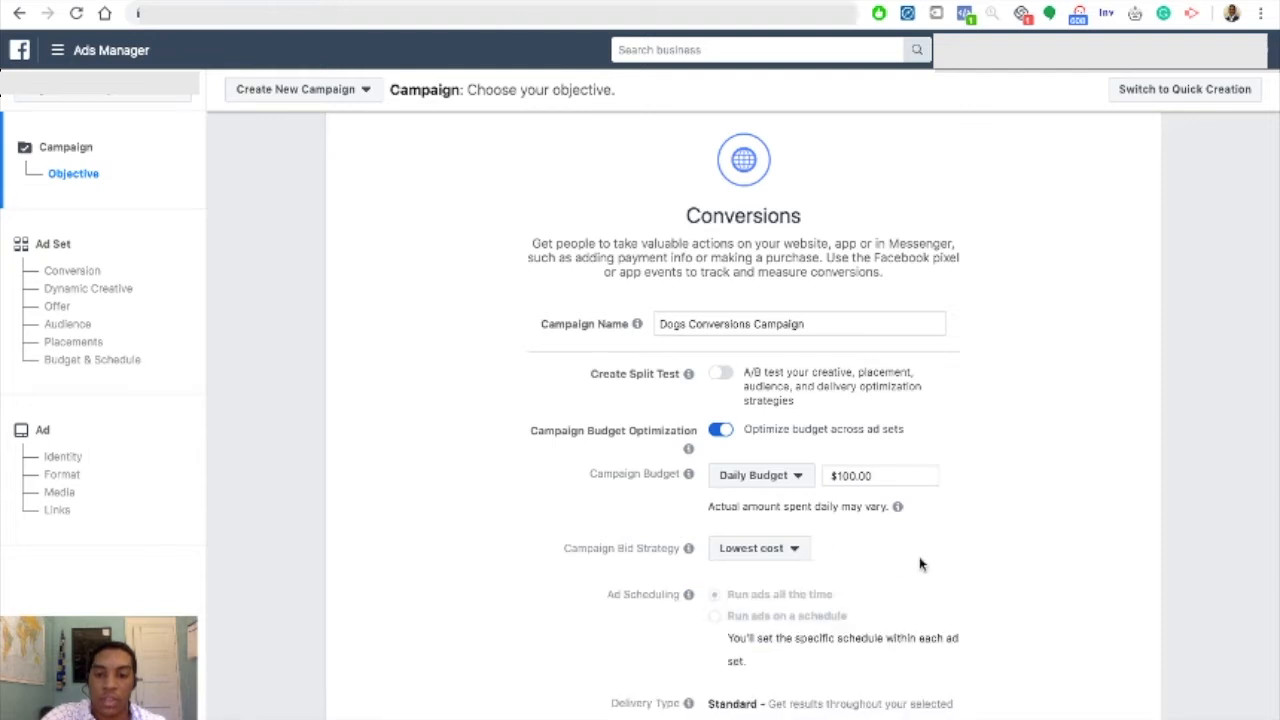
{"action": "scroll", "coordinate": [920, 562], "scroll_direction": "down", "scroll_amount": 3}
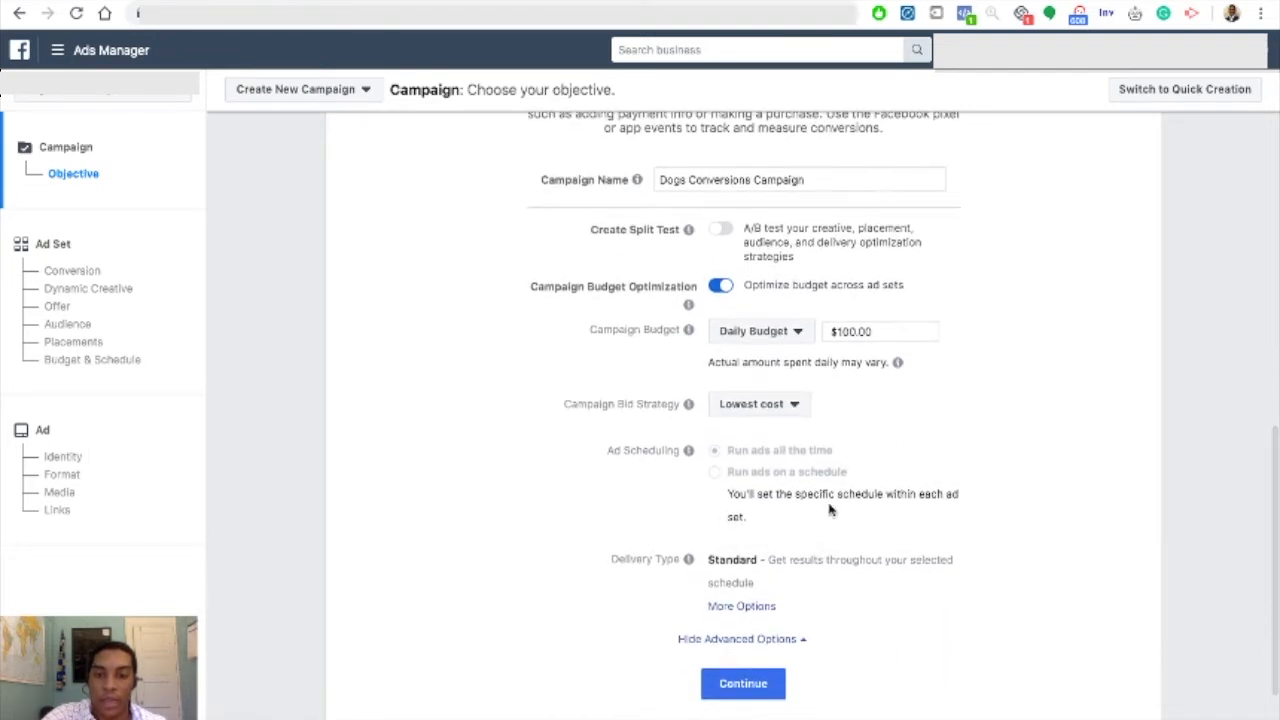
{"action": "mouse_move", "coordinate": [715, 483]}
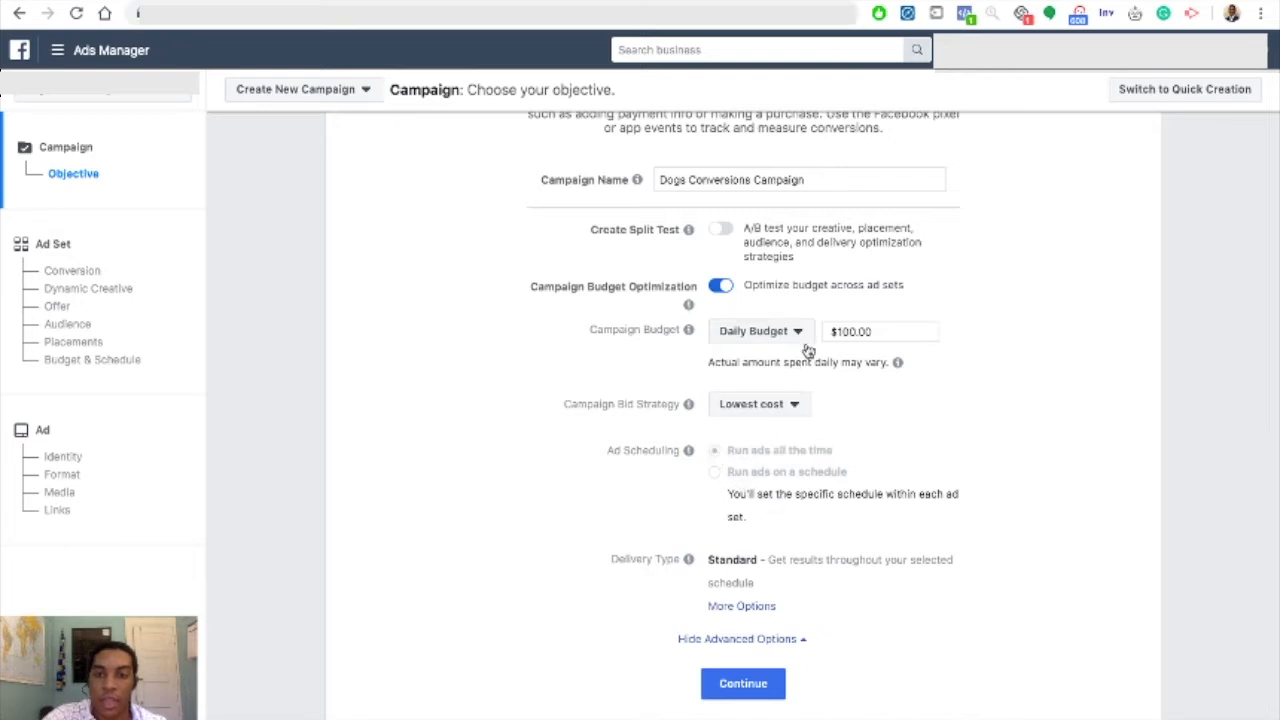
Try a lifetime campaign budget with ads running on a schedule, and return to the daily budget
{"action": "left_click", "coordinate": [805, 340]}
{"action": "left_click", "coordinate": [798, 381]}
{"action": "left_click", "coordinate": [715, 443]}
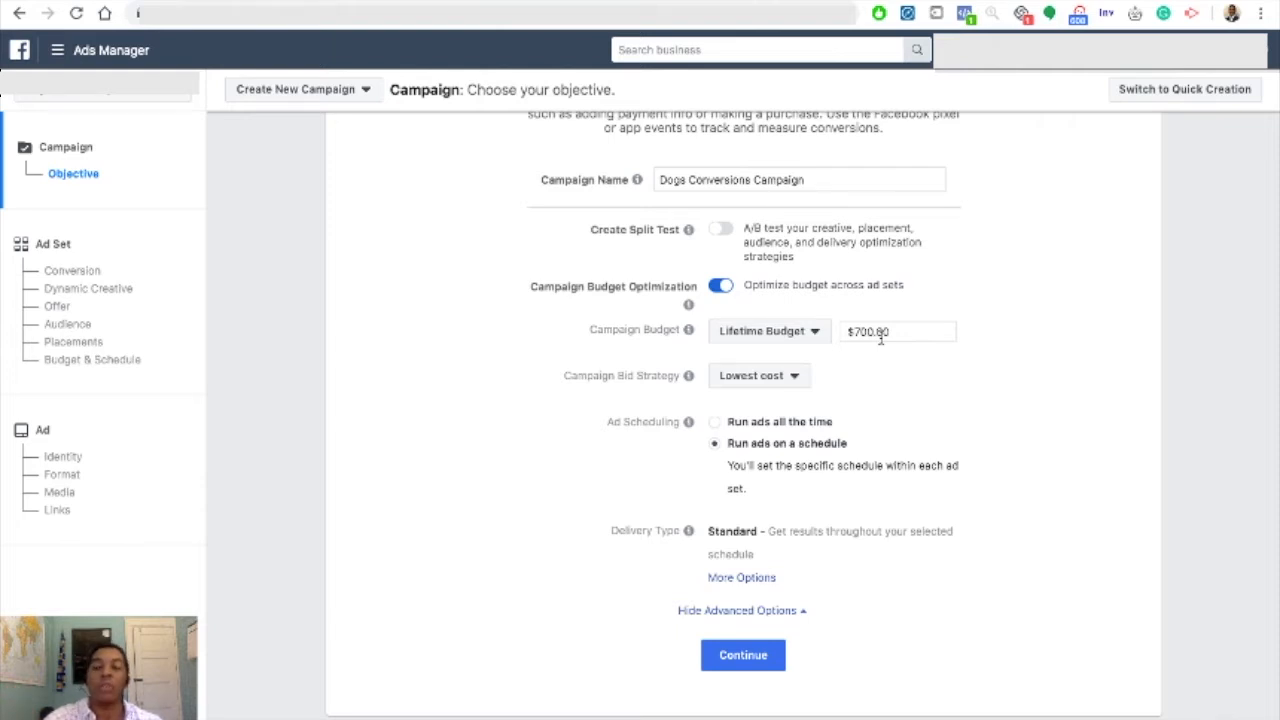
{"action": "left_click", "coordinate": [811, 334]}
{"action": "left_click", "coordinate": [813, 362]}
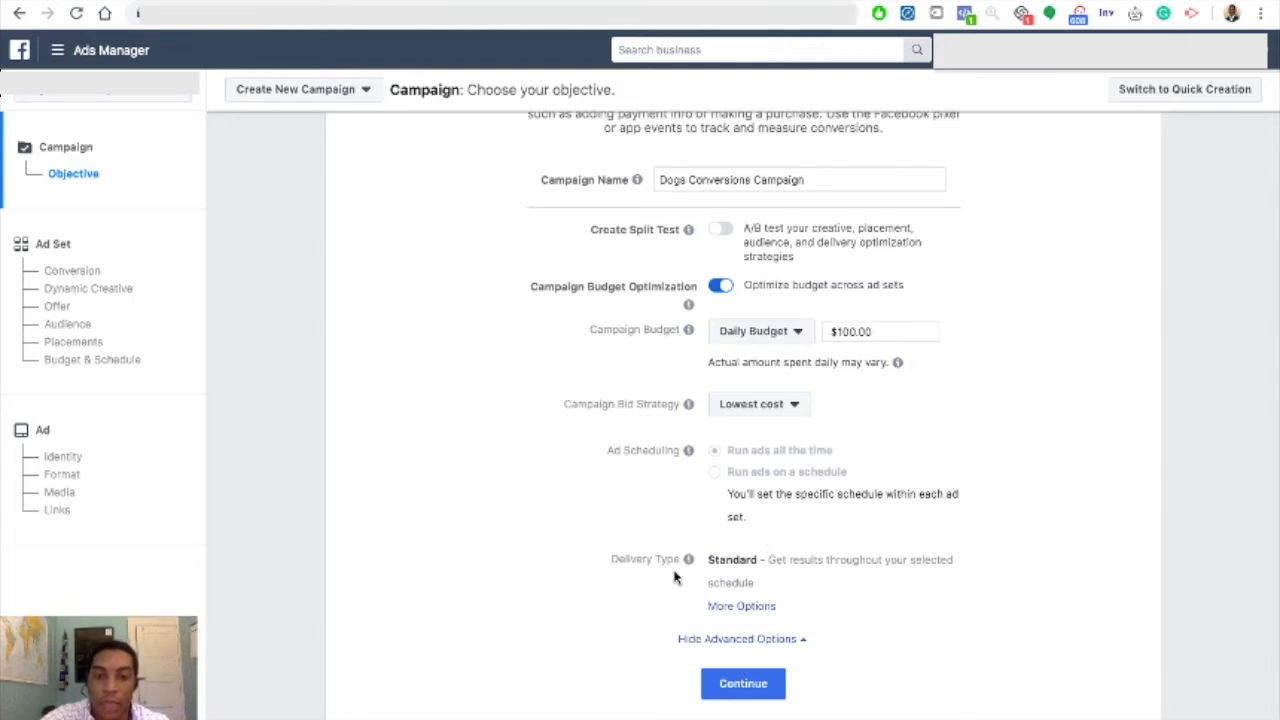
Show more delivery type options and continue to the ad set settings
{"action": "left_click", "coordinate": [752, 607]}
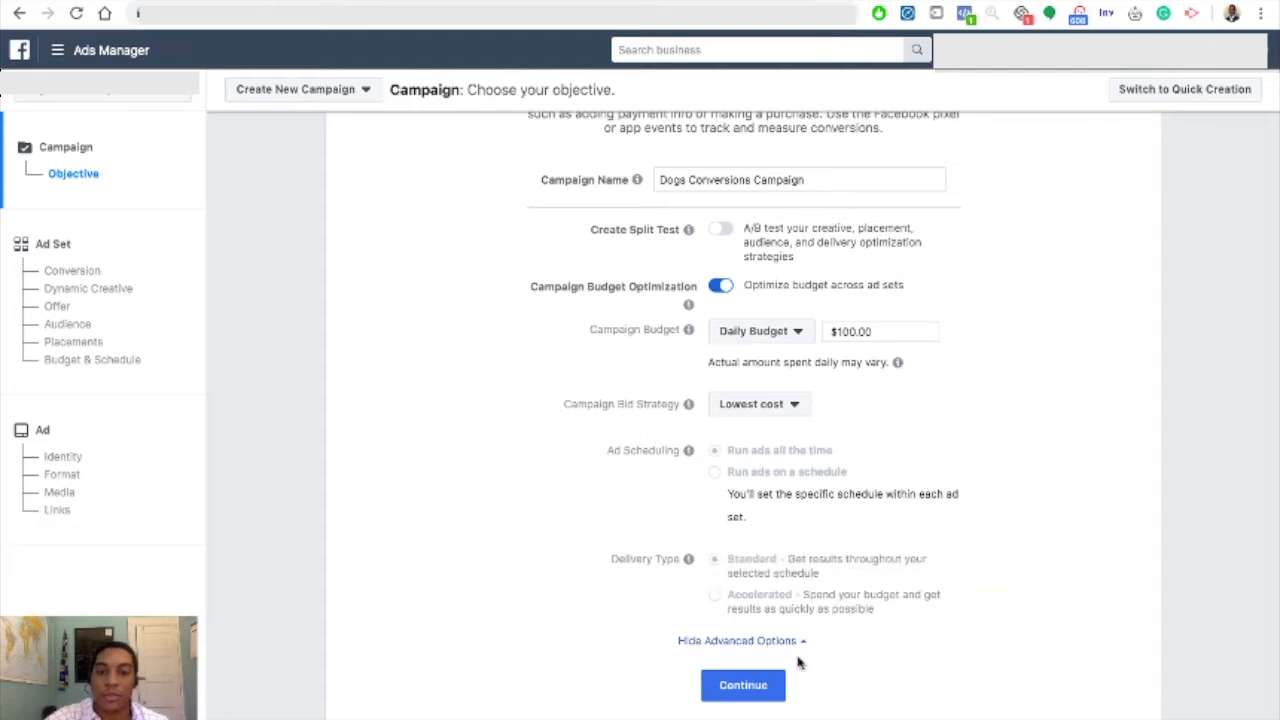
{"action": "left_click", "coordinate": [760, 686]}
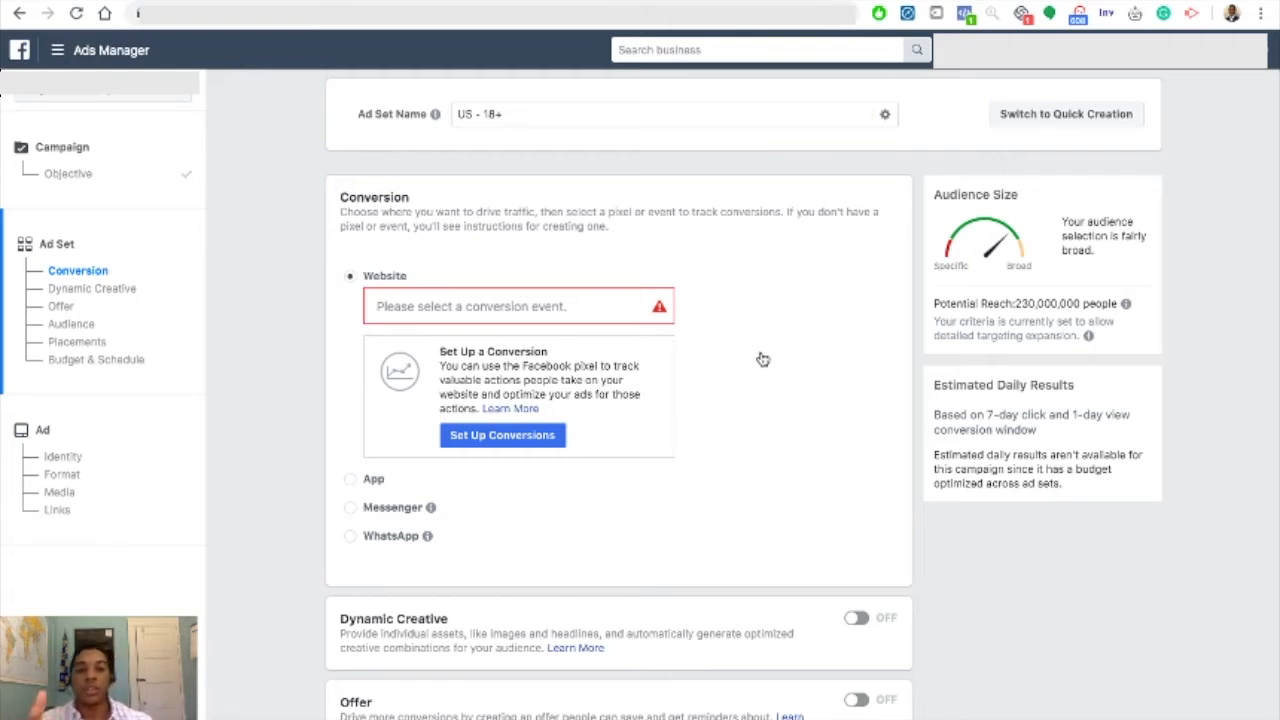
Select Purchase as the website conversion event for the ad set
{"action": "left_click", "coordinate": [556, 303]}
{"action": "type", "text": "P"}
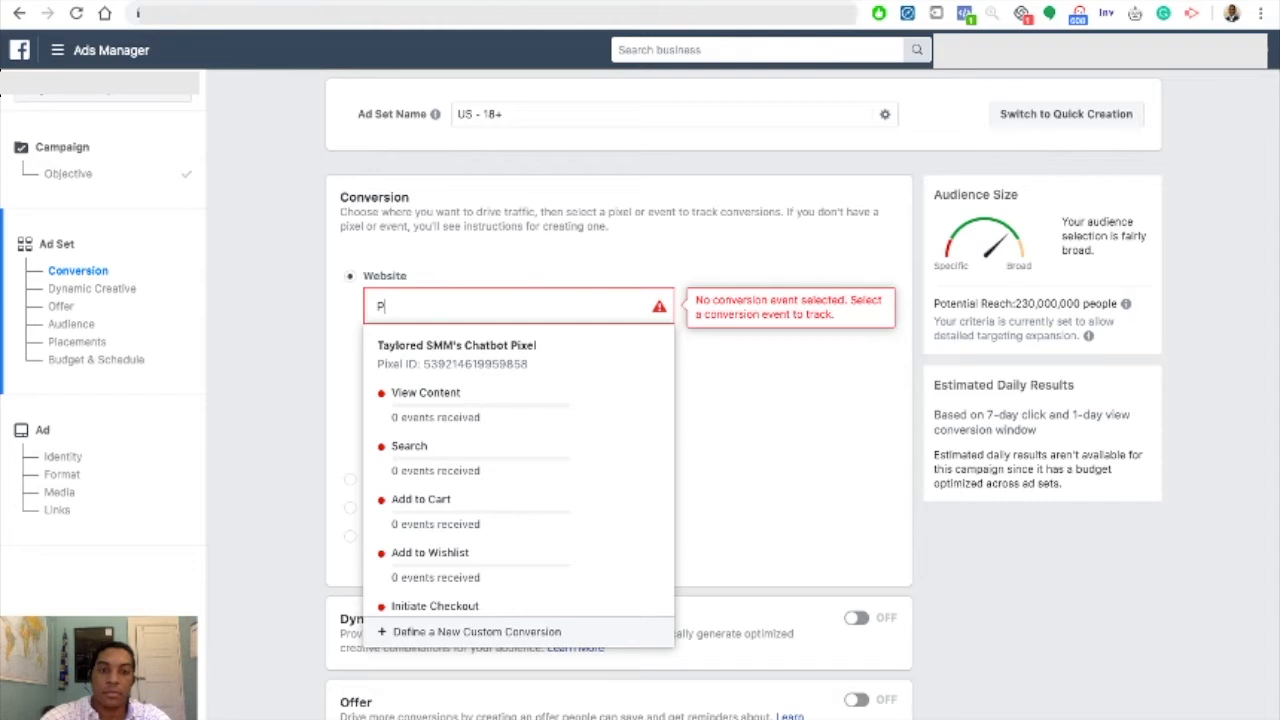
{"action": "type", "text": "a"}
{"action": "key", "text": "BackSpace"}
{"action": "type", "text": "u"}
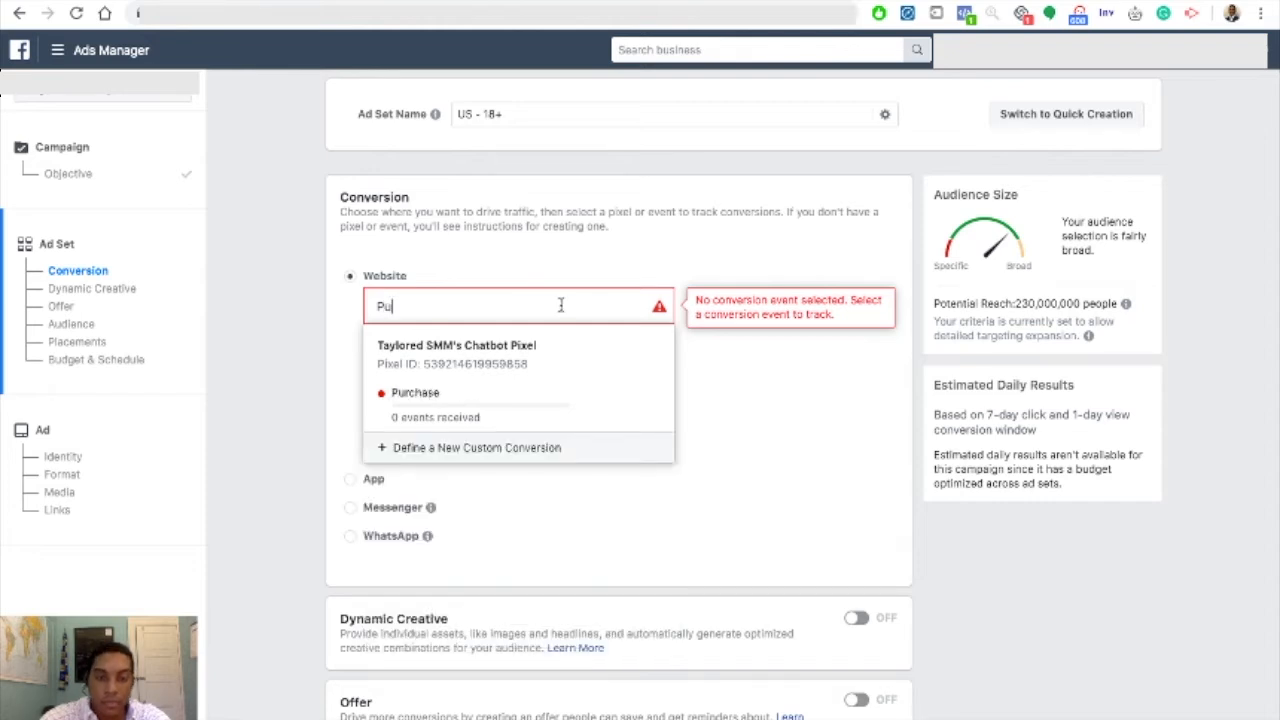
{"action": "left_click", "coordinate": [484, 393]}
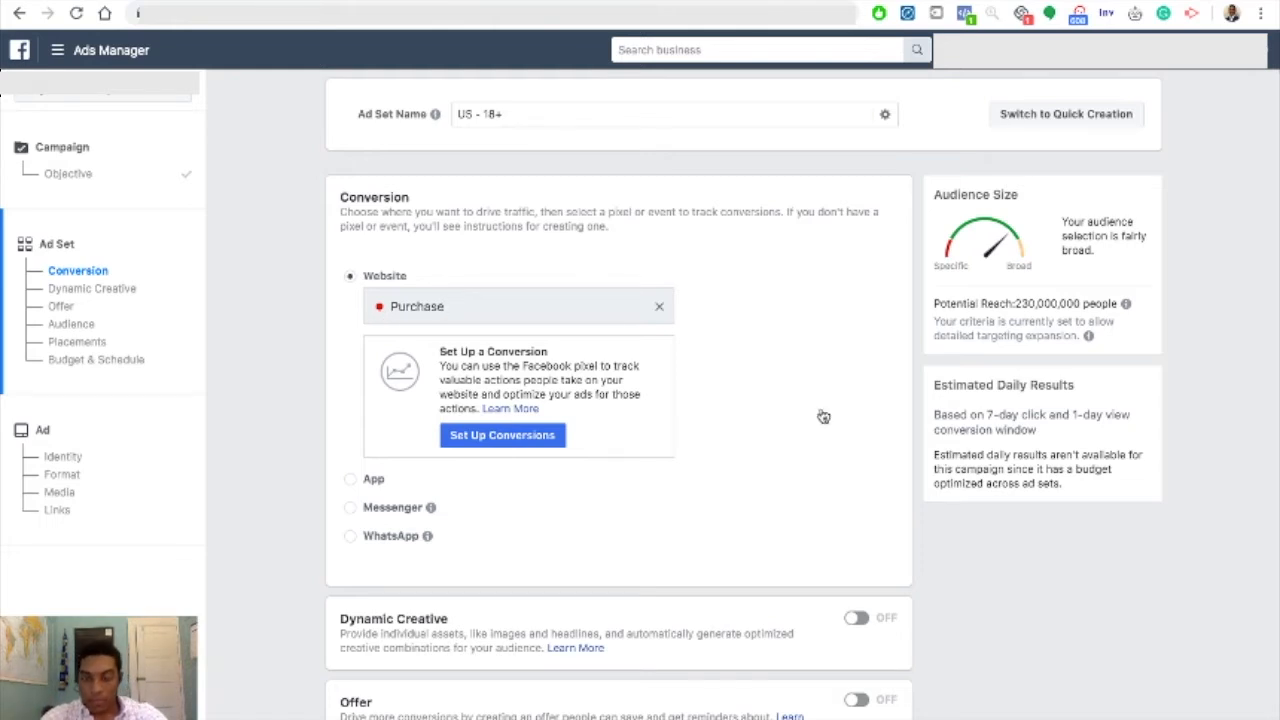
Review the ad set's audience settings and the choices for which people in a location are targeted
{"action": "scroll", "coordinate": [820, 415], "scroll_direction": "down", "scroll_amount": 3}
{"action": "scroll", "coordinate": [909, 368], "scroll_direction": "down", "scroll_amount": 5}
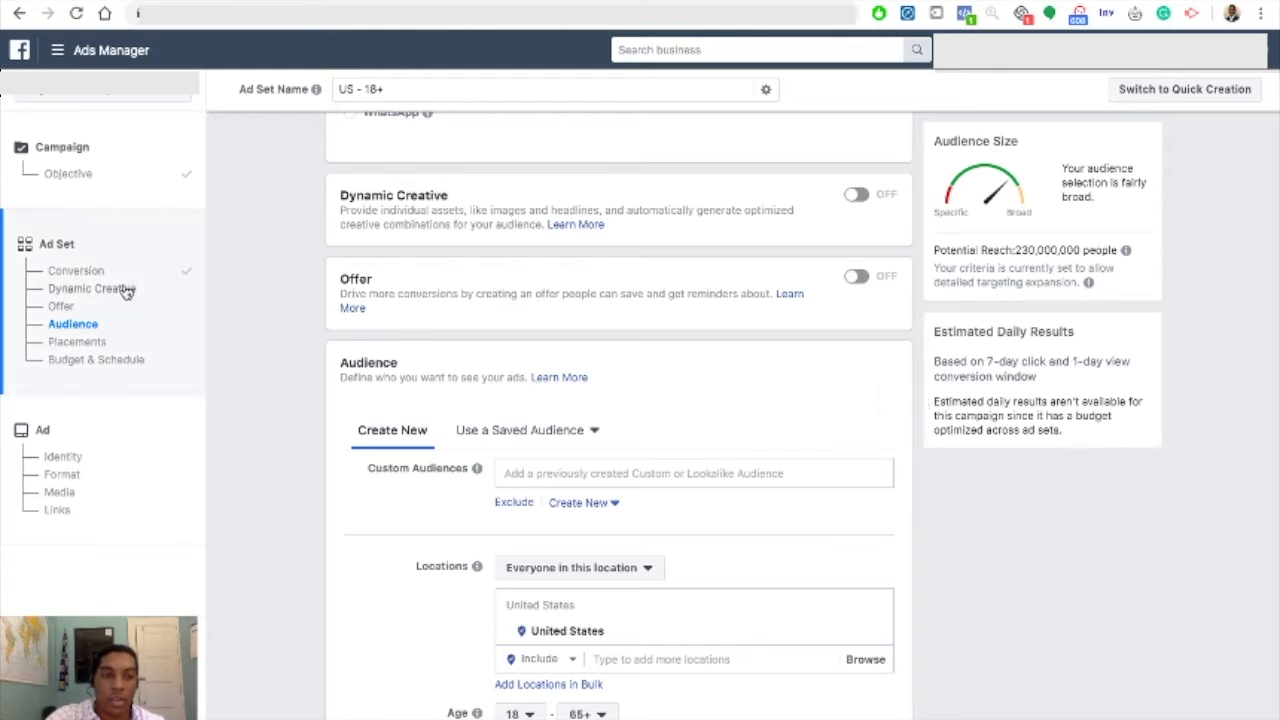
{"action": "scroll", "coordinate": [430, 404], "scroll_direction": "down", "scroll_amount": 2}
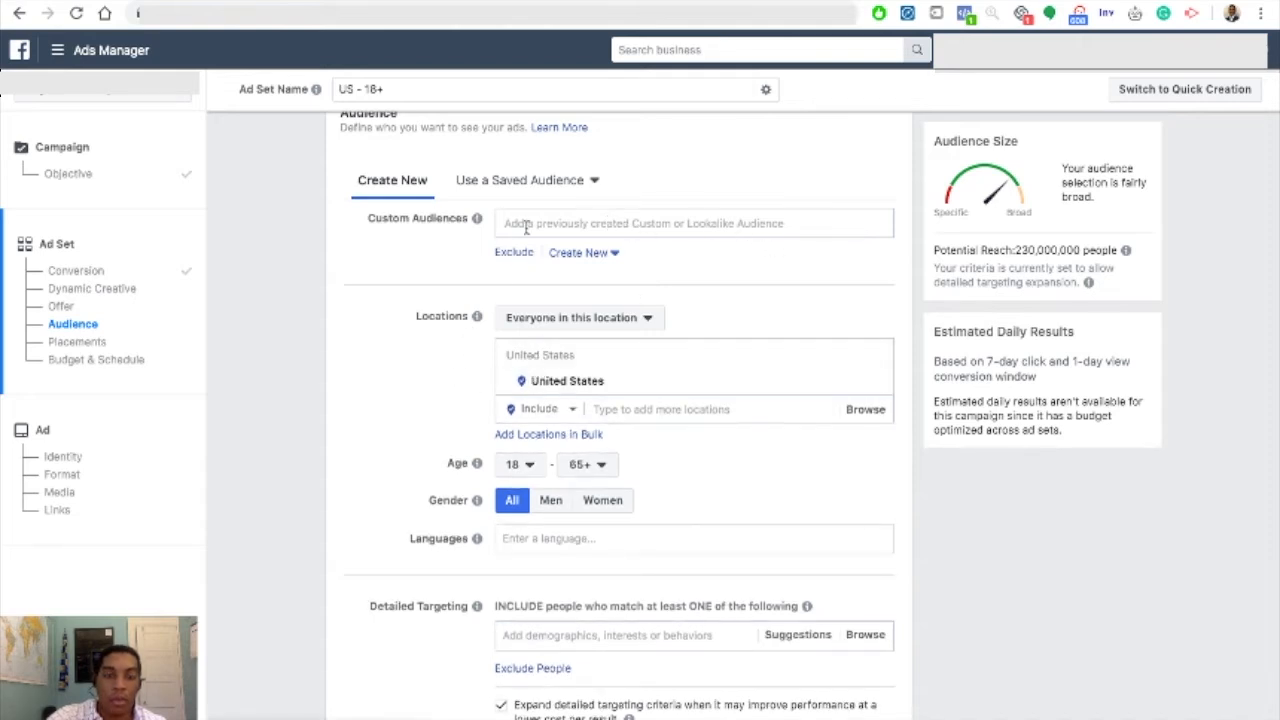
{"action": "scroll", "coordinate": [445, 400], "scroll_direction": "down", "scroll_amount": 1}
{"action": "scroll", "coordinate": [445, 400], "scroll_direction": "down", "scroll_amount": 2}
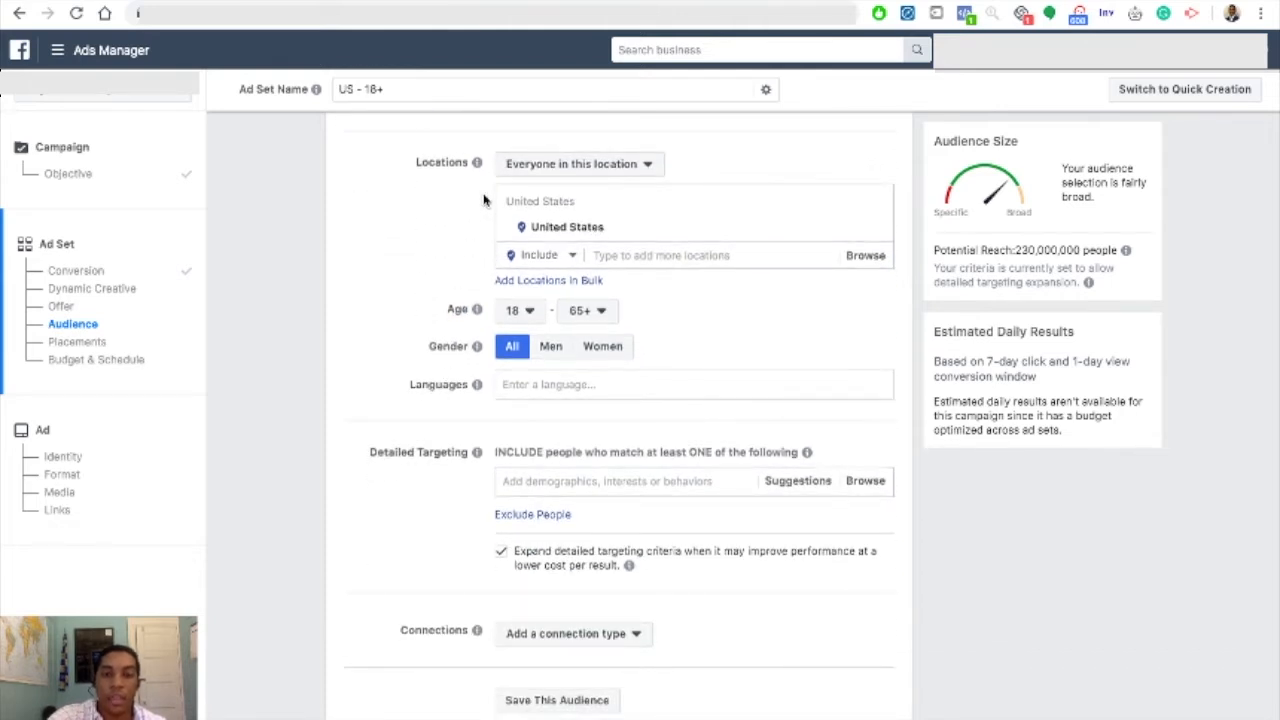
{"action": "left_click", "coordinate": [577, 170]}
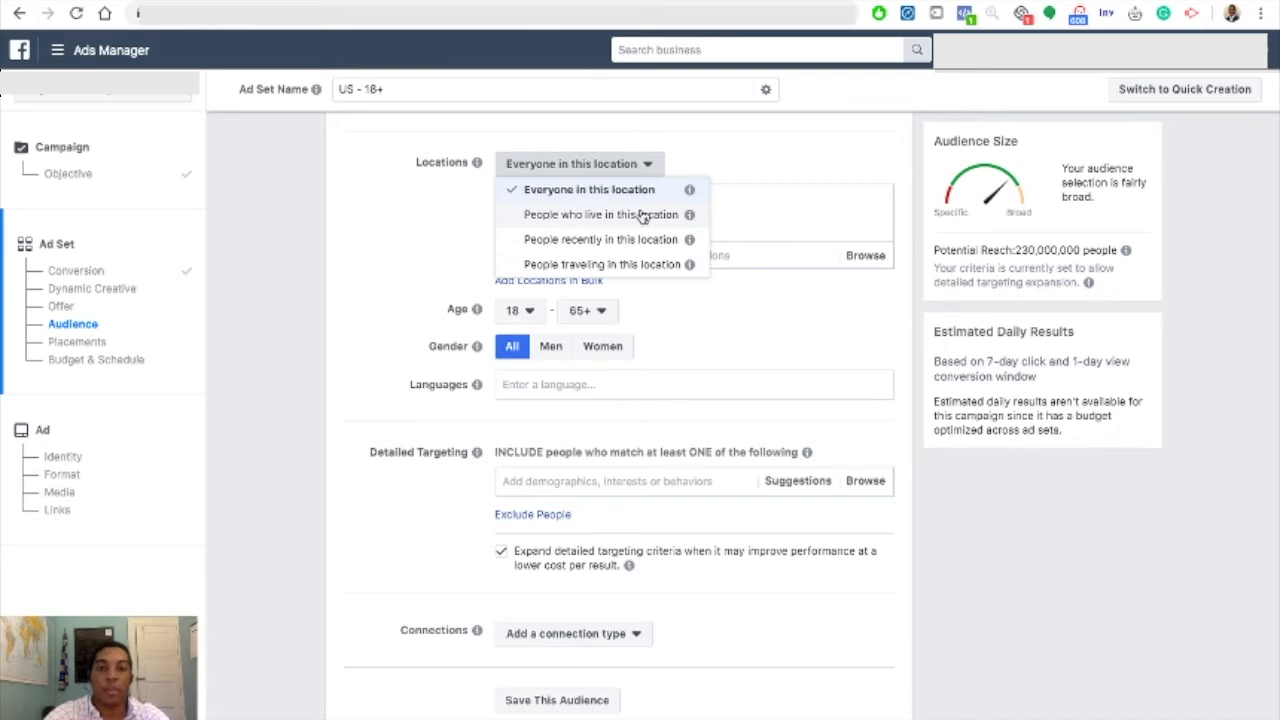
{"action": "left_click", "coordinate": [735, 178]}
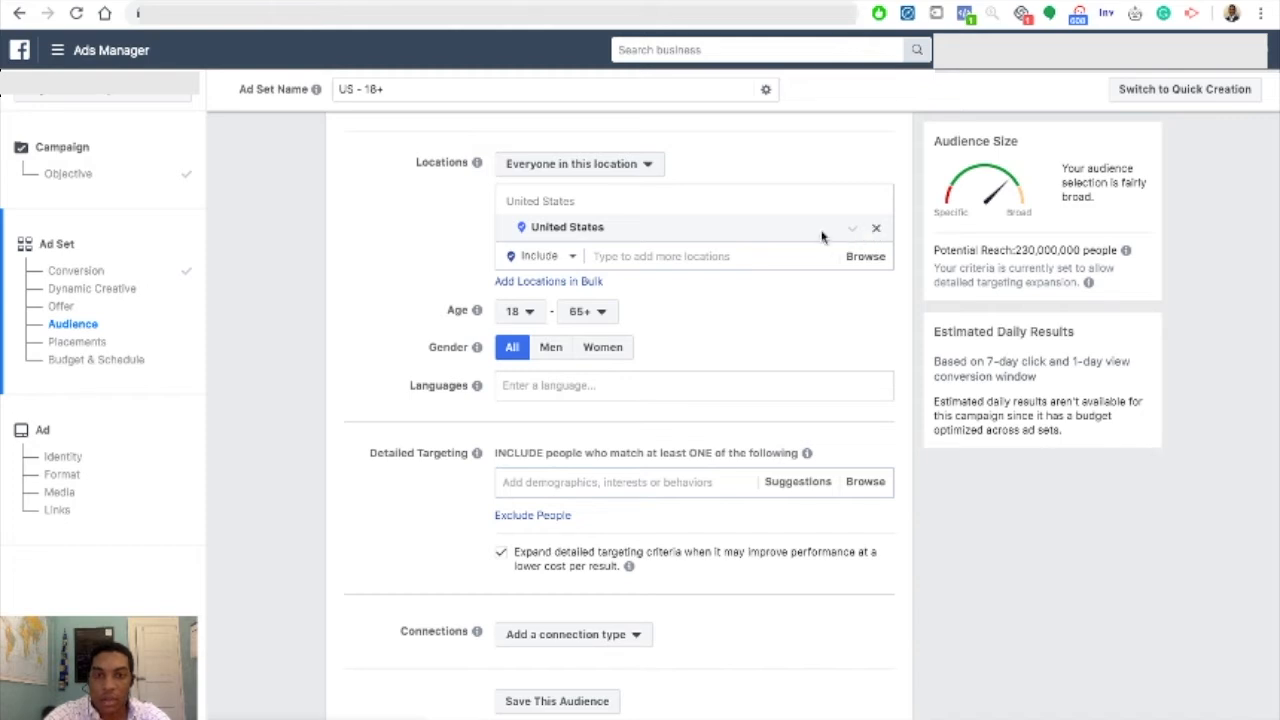
Replace the United States audience location with postal code 234 in New Taipei City, Taiwan, and remove that postal code
{"action": "left_click", "coordinate": [877, 231]}
{"action": "left_click", "coordinate": [740, 286]}
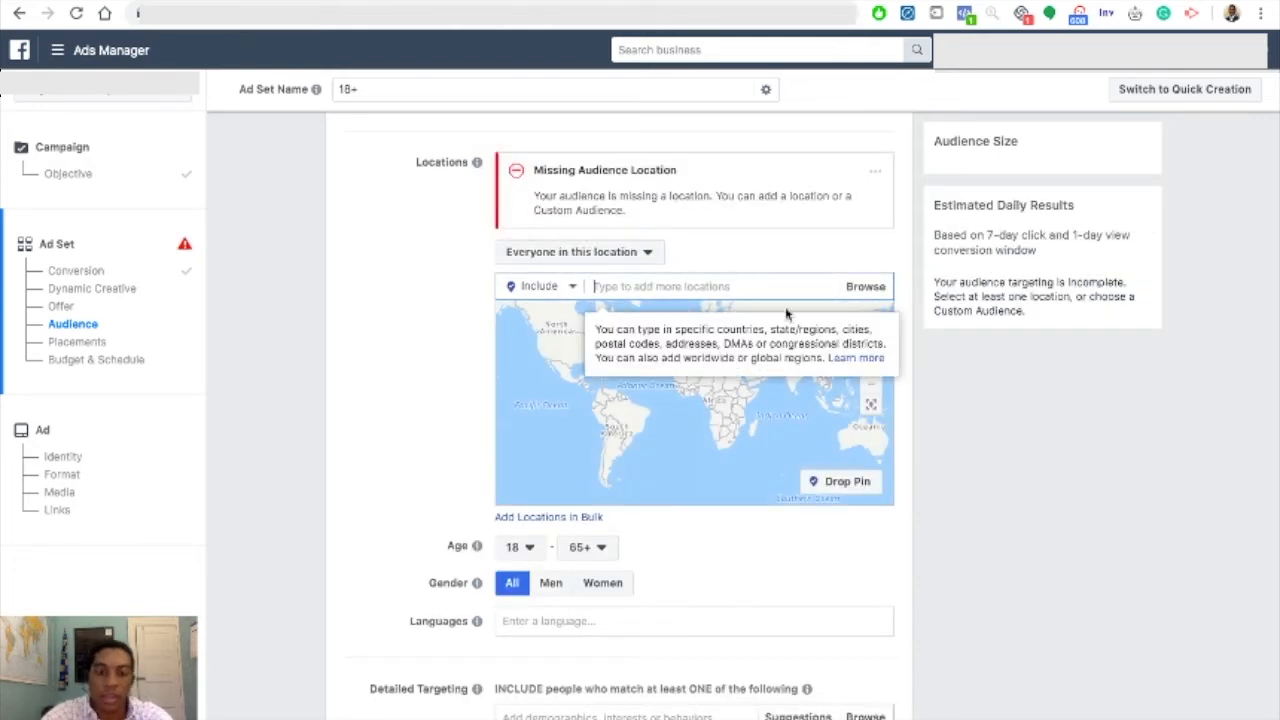
{"action": "type", "text": "234"}
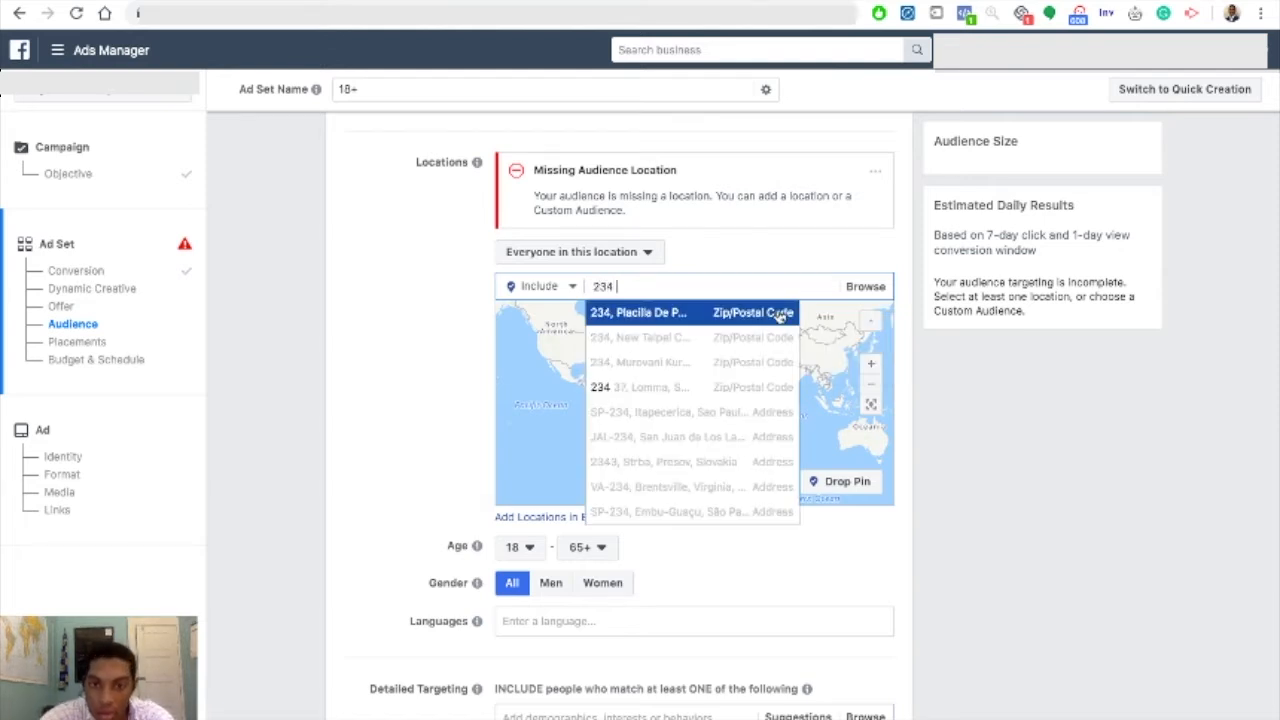
{"action": "left_click", "coordinate": [705, 339]}
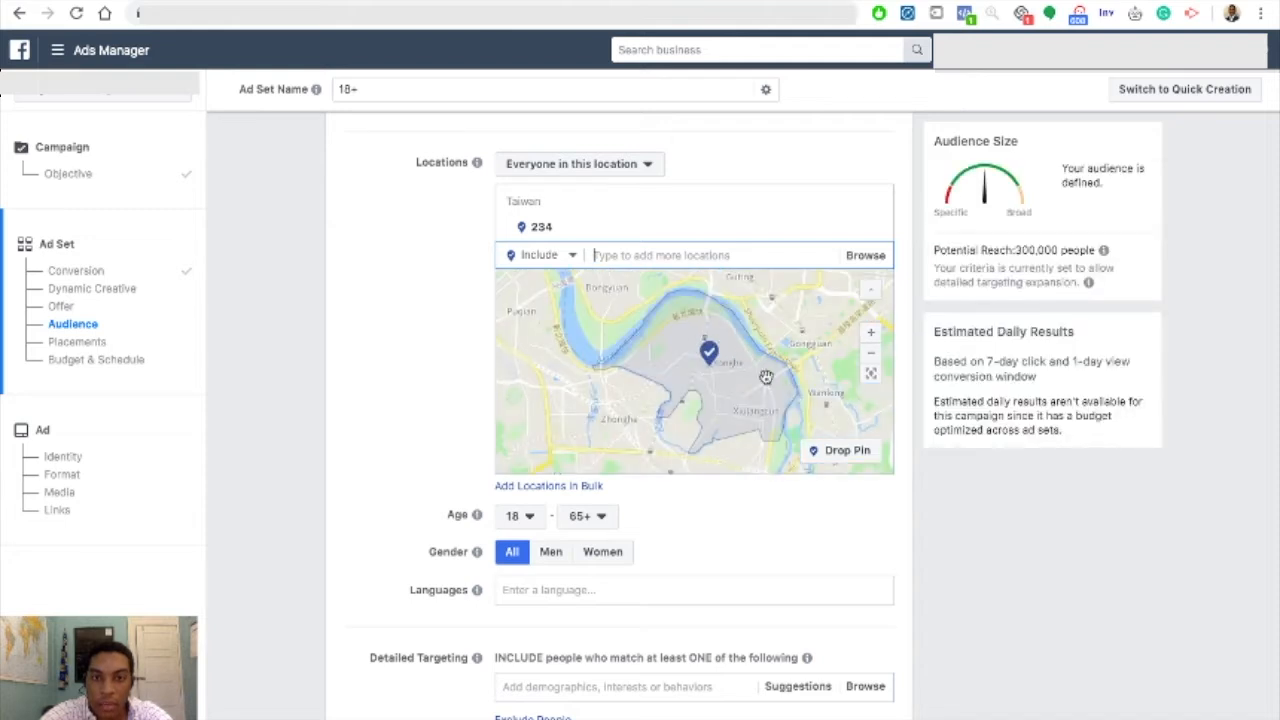
{"action": "left_click", "coordinate": [876, 228]}
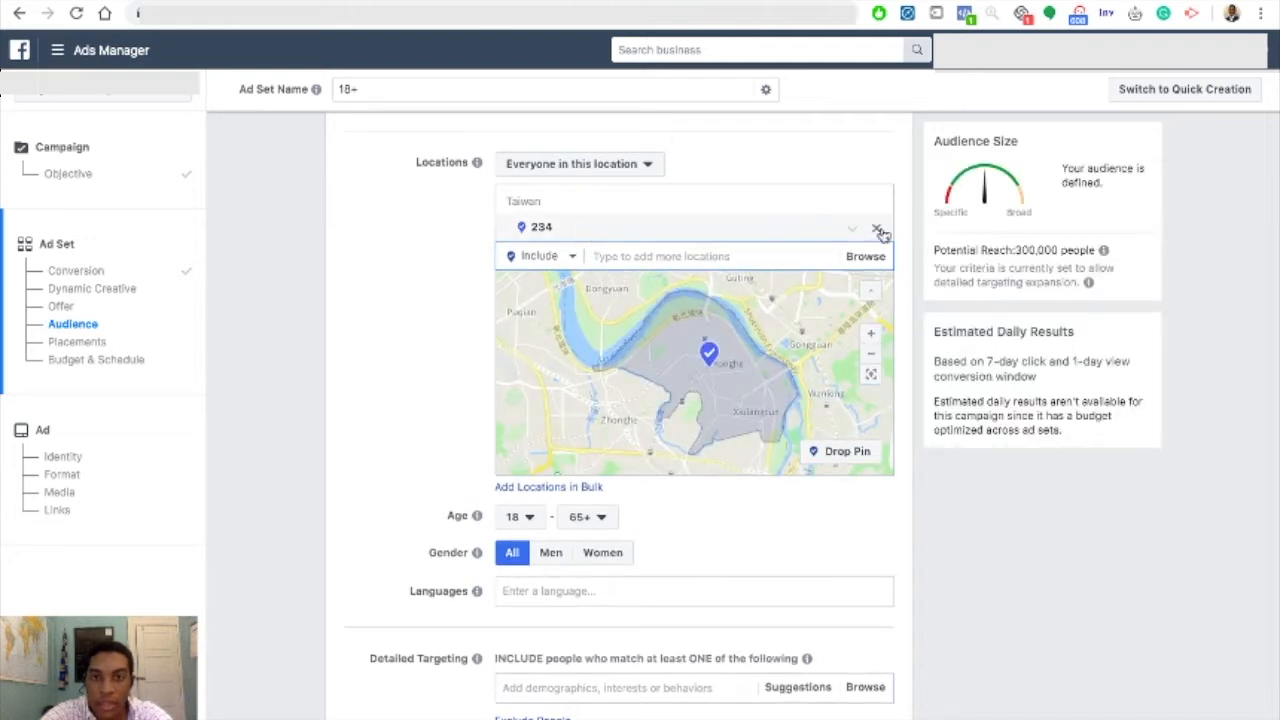
Add a First Street address in London, England, United Kingdom as an included audience location
{"action": "left_click", "coordinate": [690, 285]}
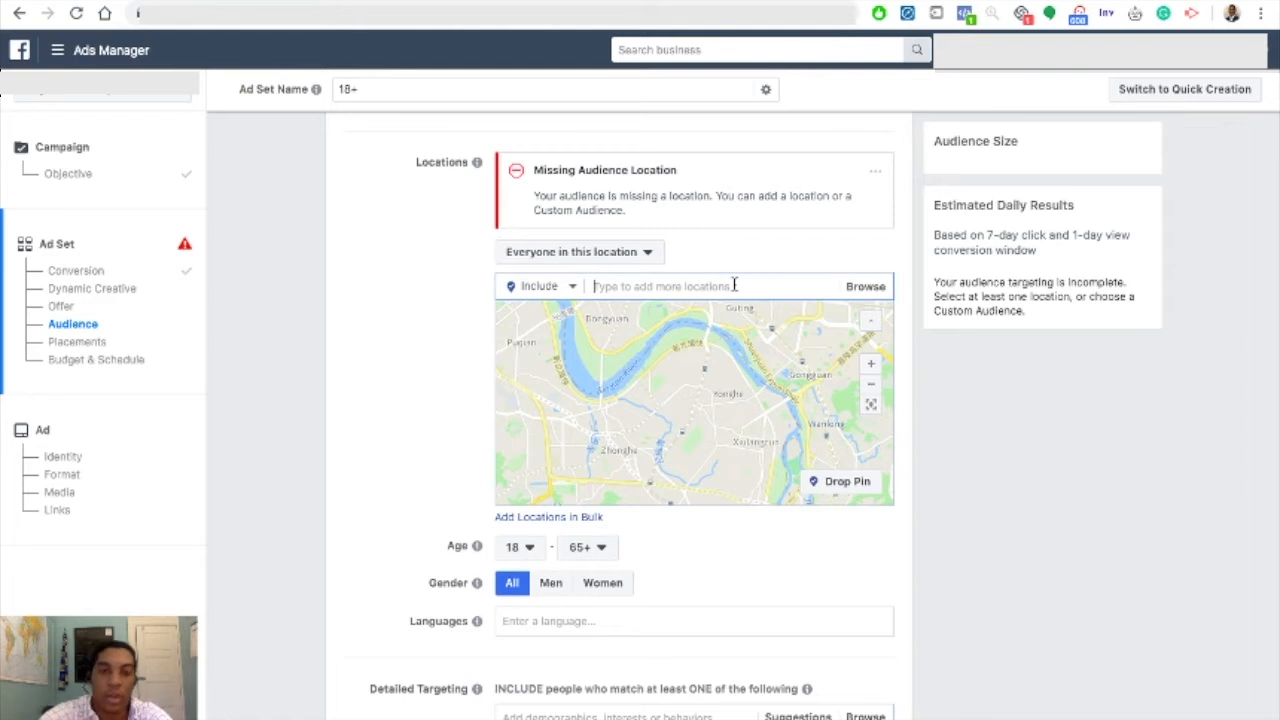
{"action": "type", "text": "u"}
{"action": "key", "text": "BackSpace"}
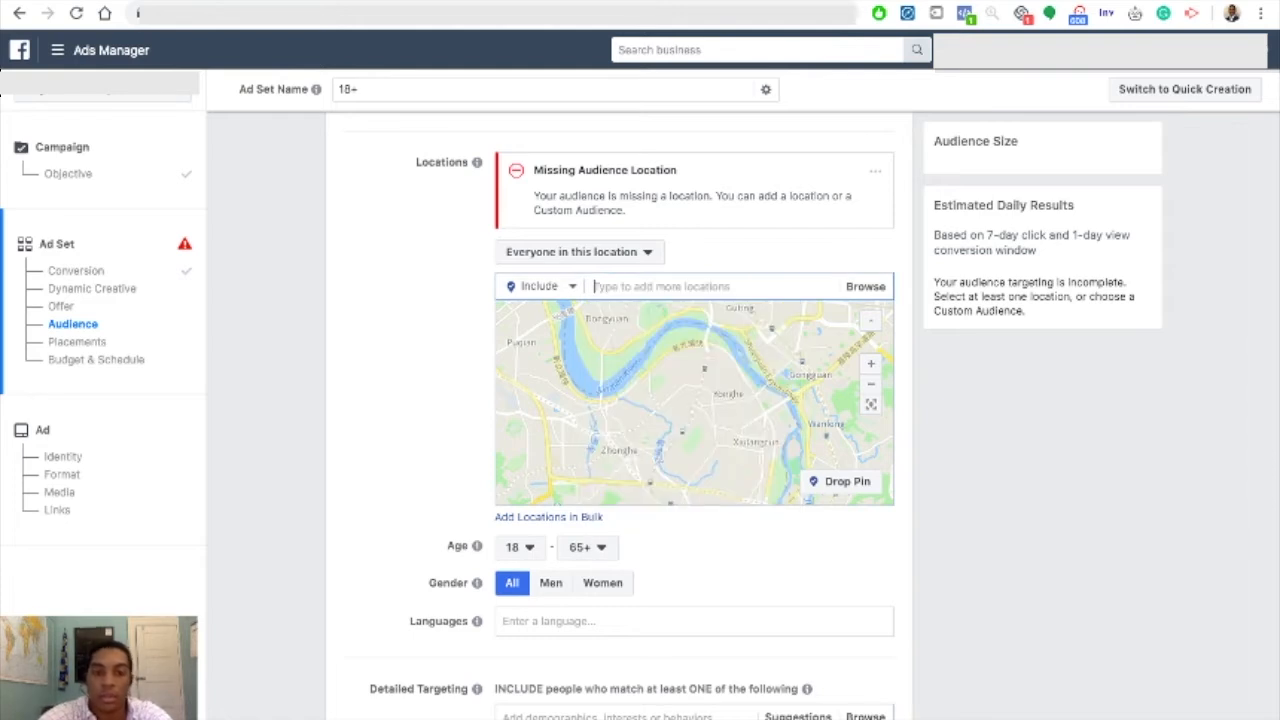
{"action": "type", "text": "23"}
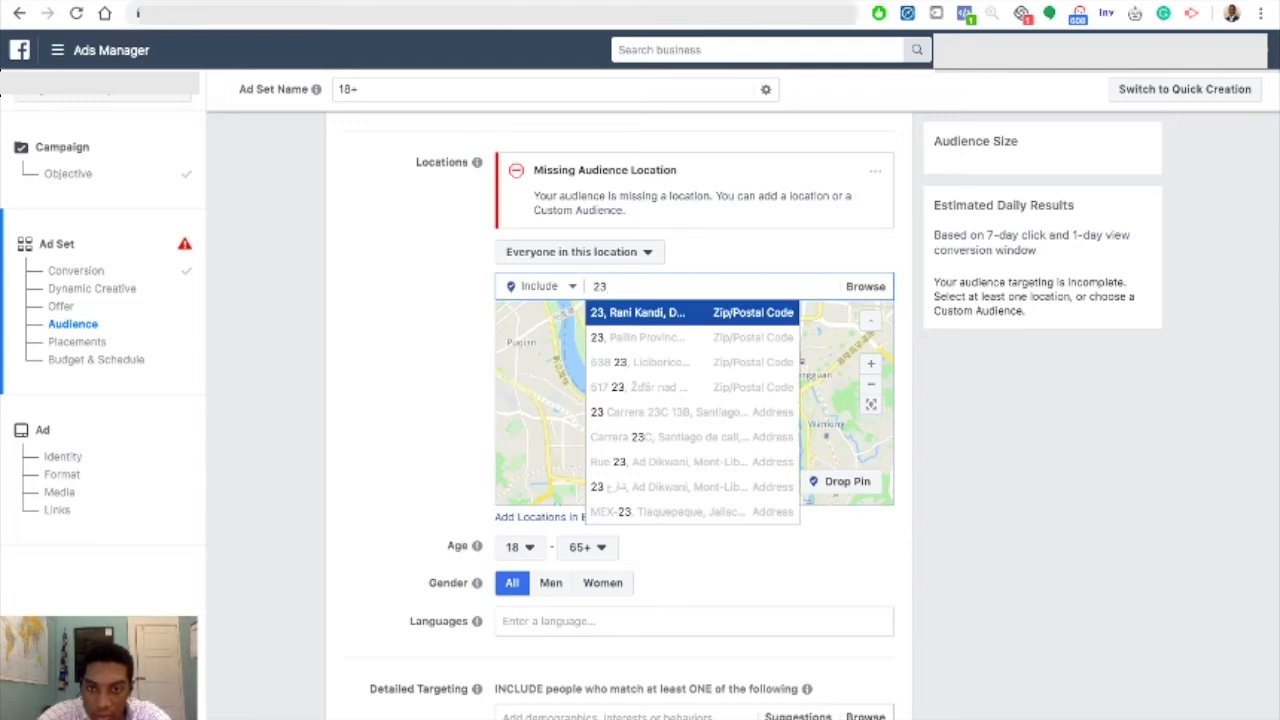
{"action": "type", "text": "f"}
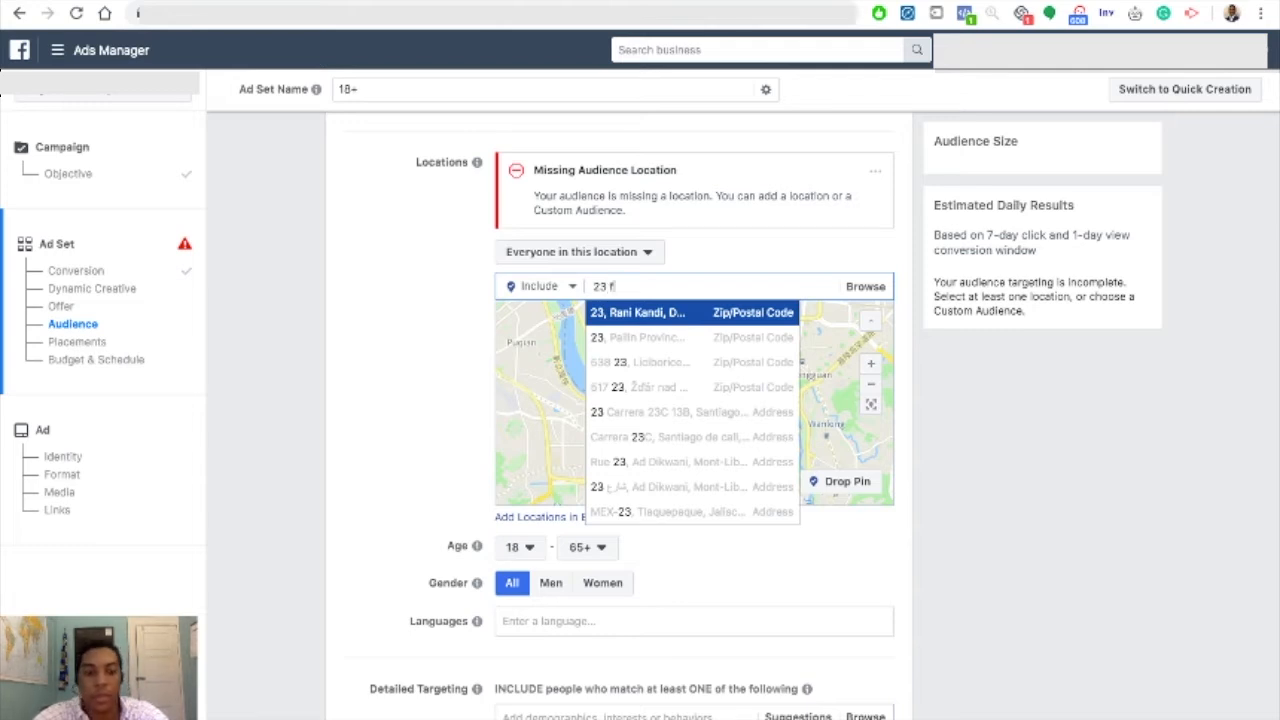
{"action": "type", "text": "irst "}
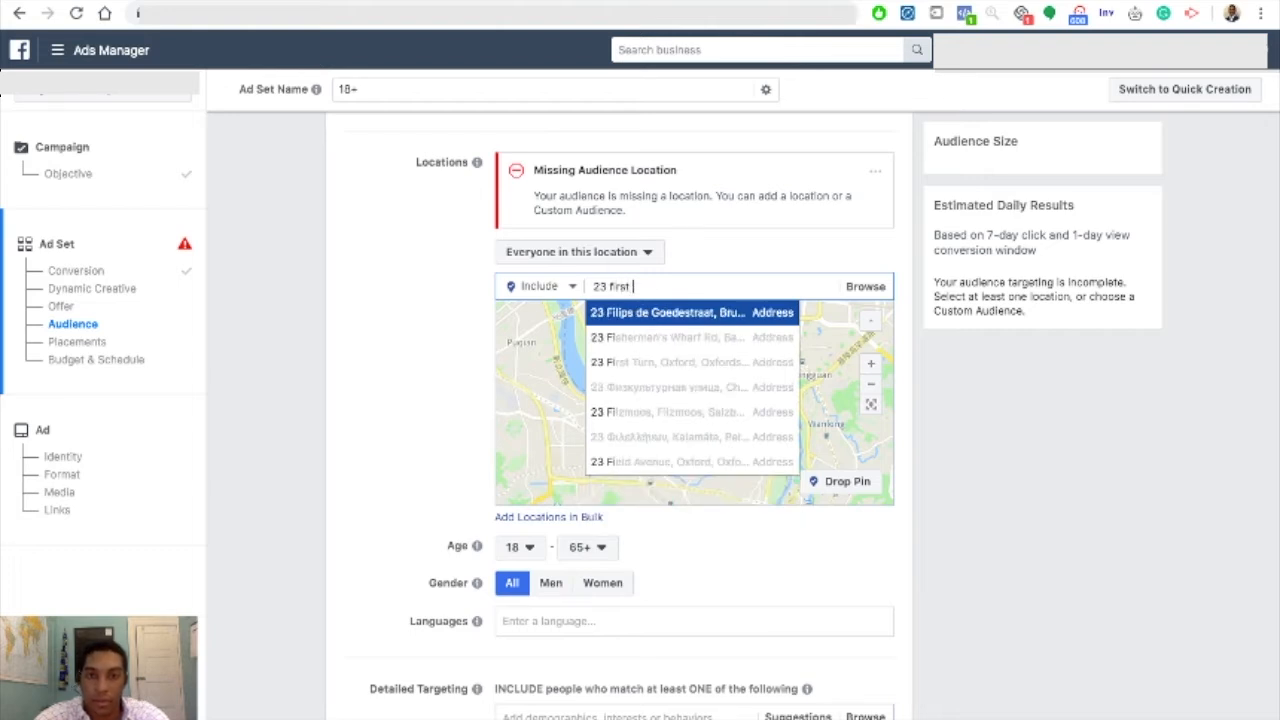
{"action": "type", "text": "street"}
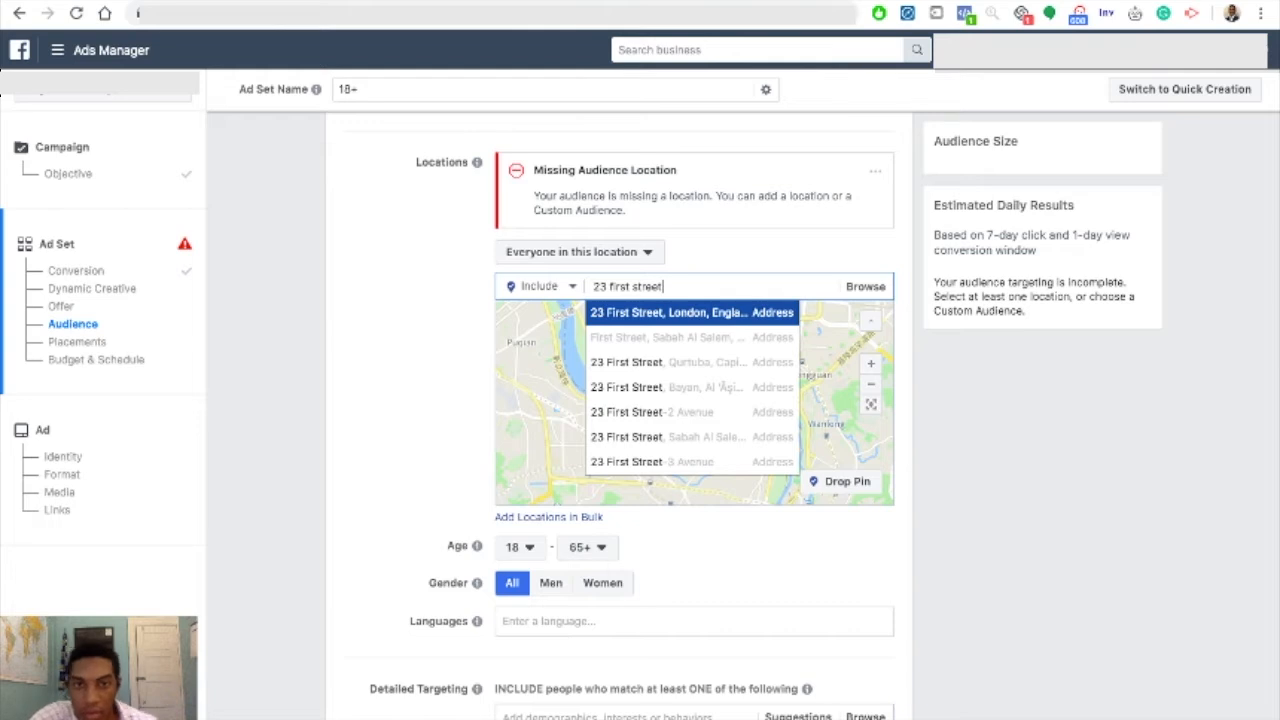
{"action": "left_click", "coordinate": [716, 316]}
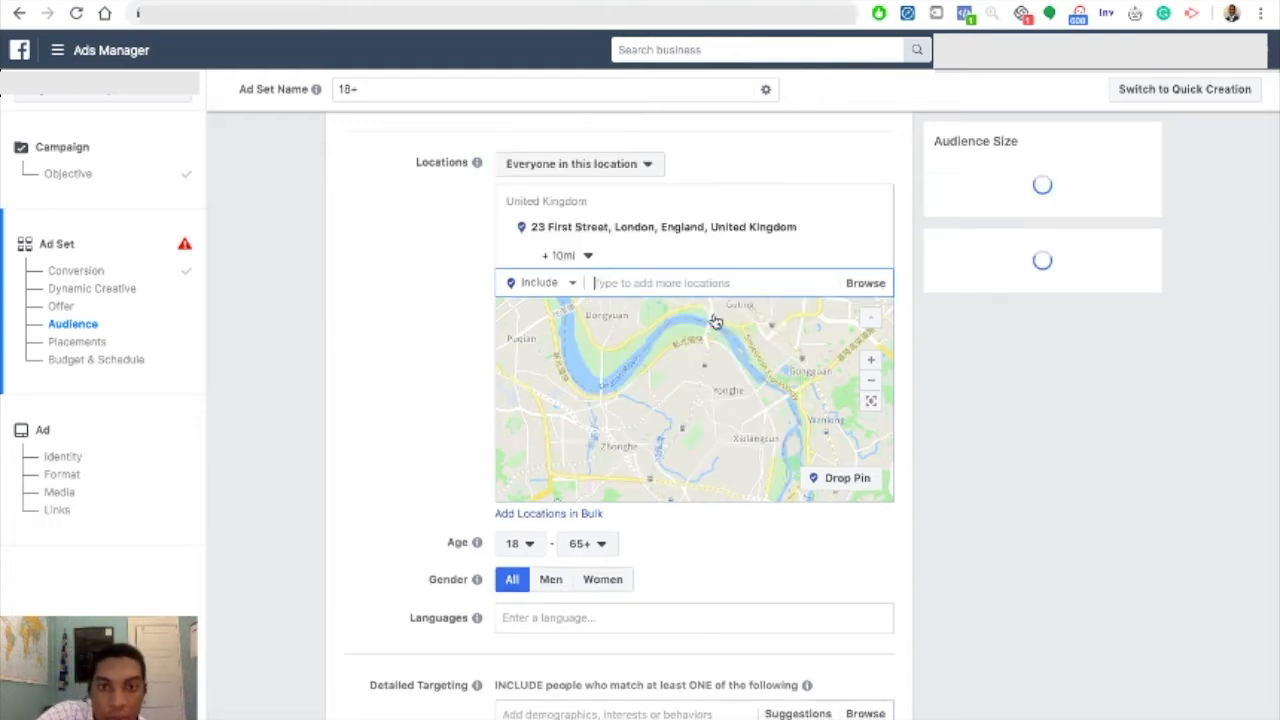
Reduce the radius around the London address to 1 mile and expand it to 50 miles
{"action": "left_click", "coordinate": [588, 256]}
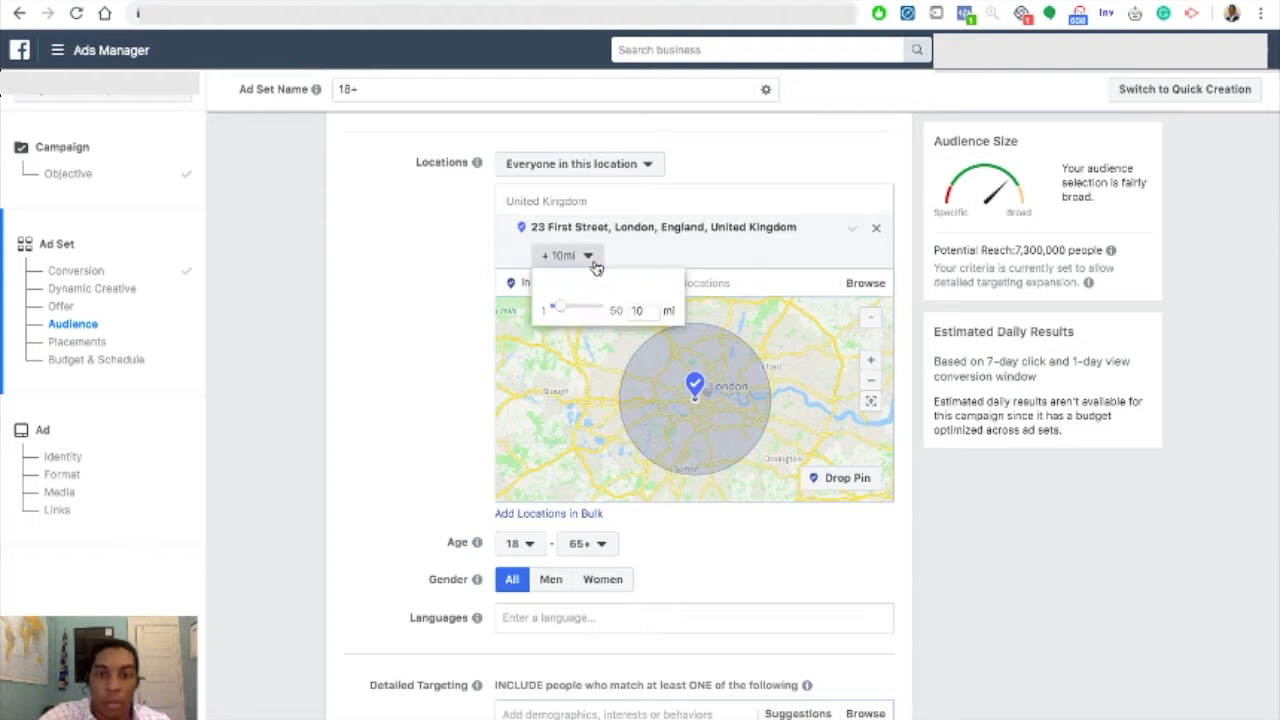
{"action": "left_click_drag", "start_coordinate": [560, 310], "coordinate": [524, 313]}
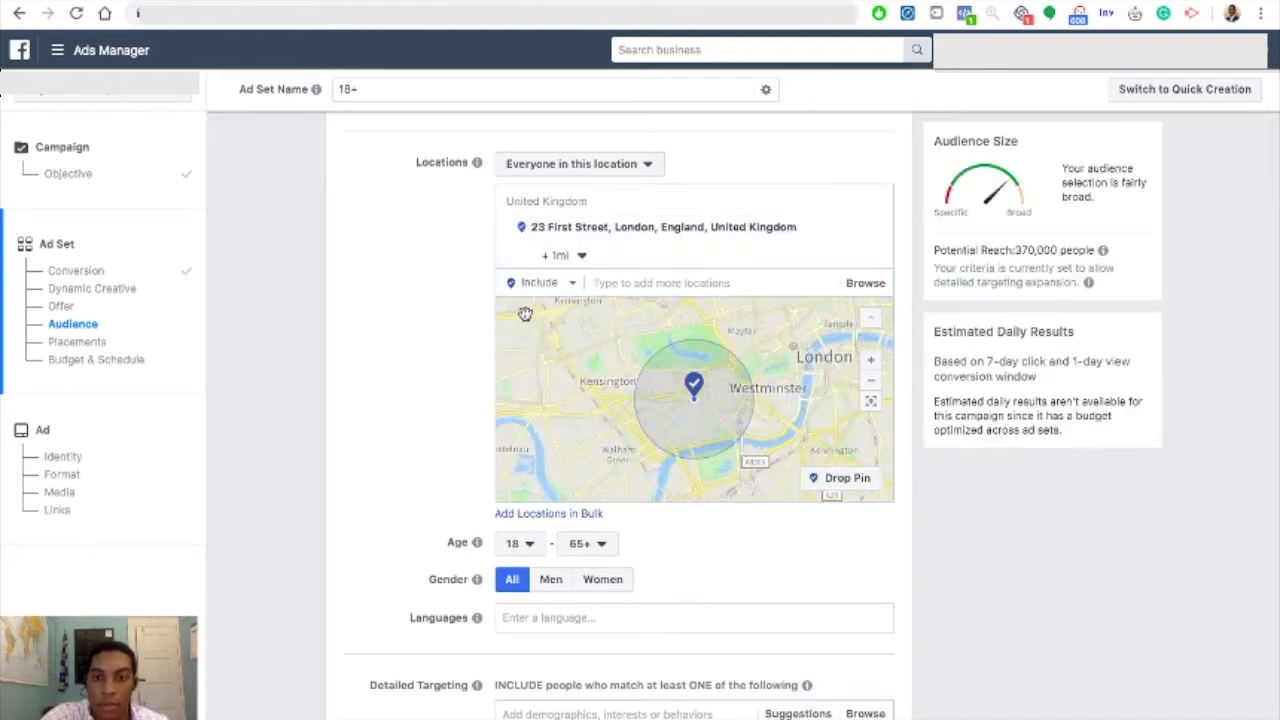
{"action": "left_click", "coordinate": [582, 256]}
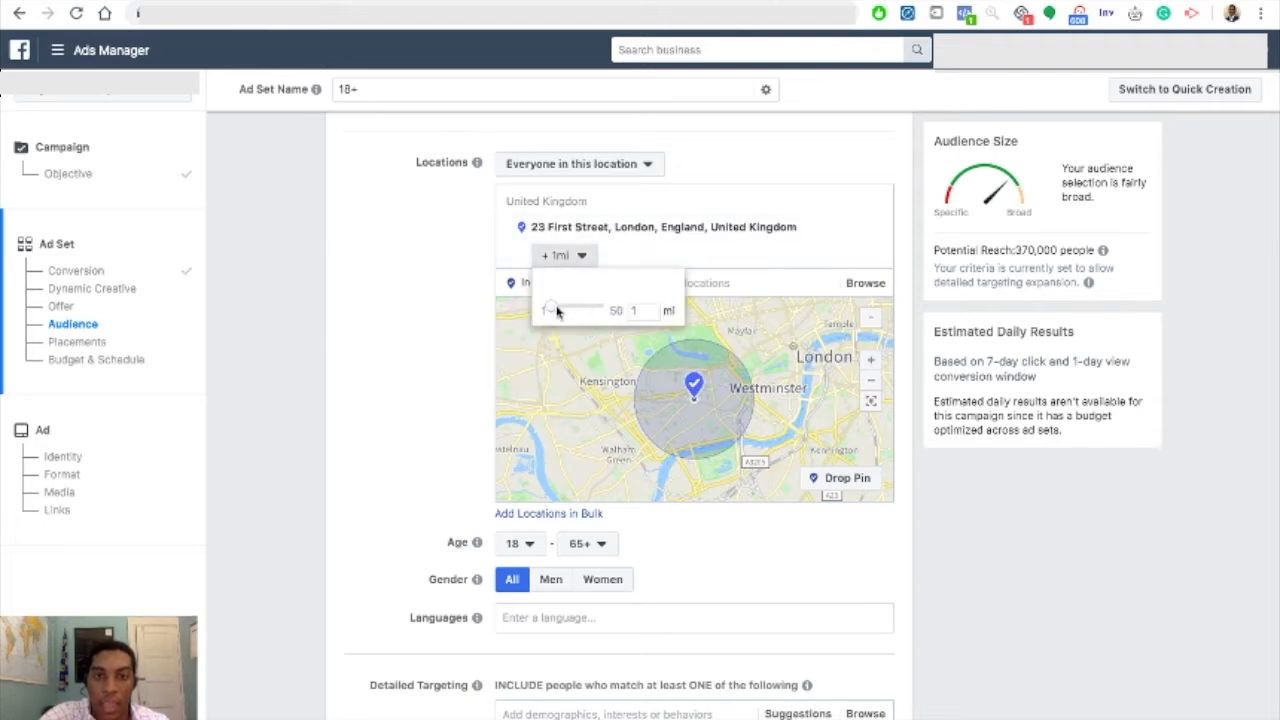
{"action": "left_click", "coordinate": [597, 312]}
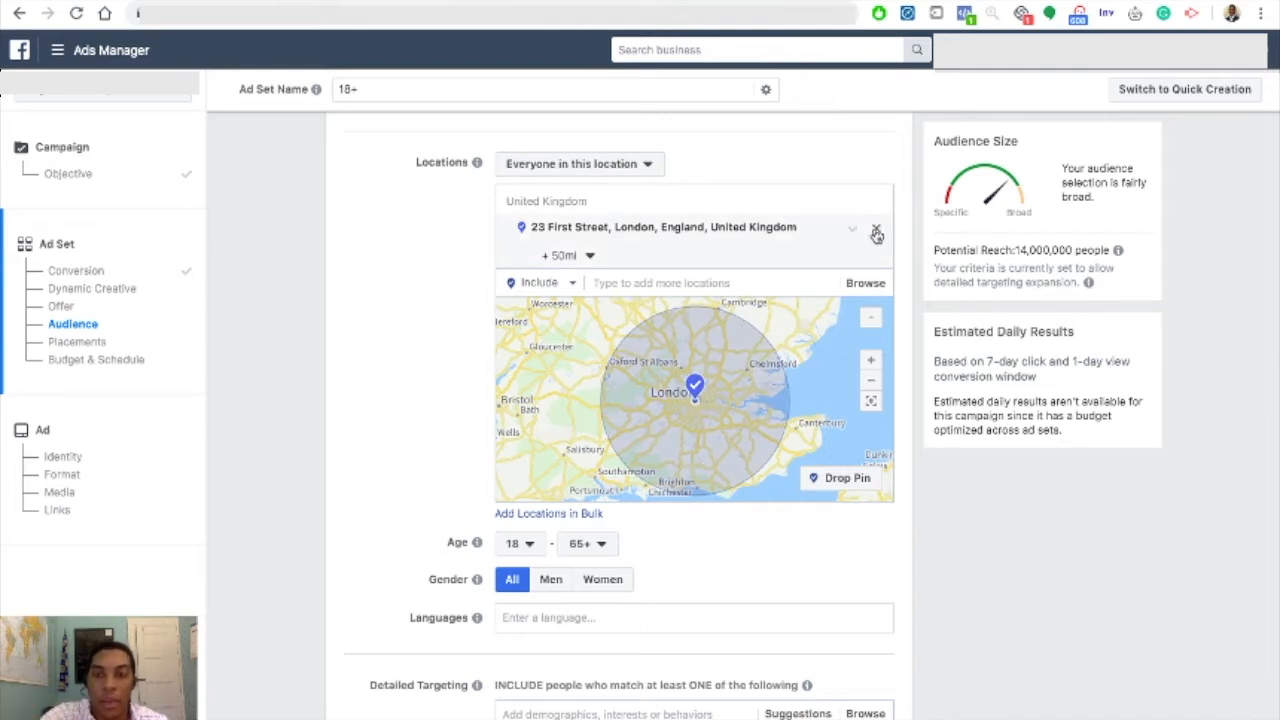
Replace the London address with the Worldwide region as the included audience location
{"action": "left_click", "coordinate": [877, 232]}
{"action": "left_click", "coordinate": [735, 282]}
{"action": "type", "text": "W"}
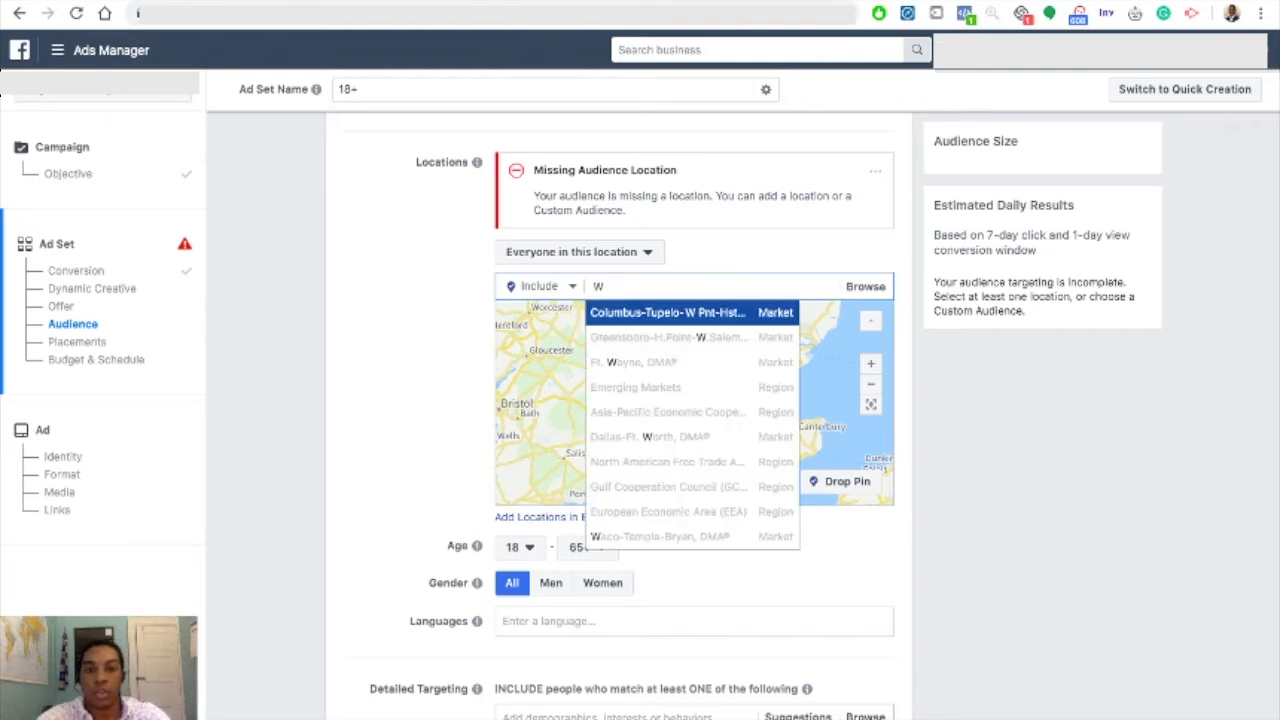
{"action": "type", "text": "orldwida"}
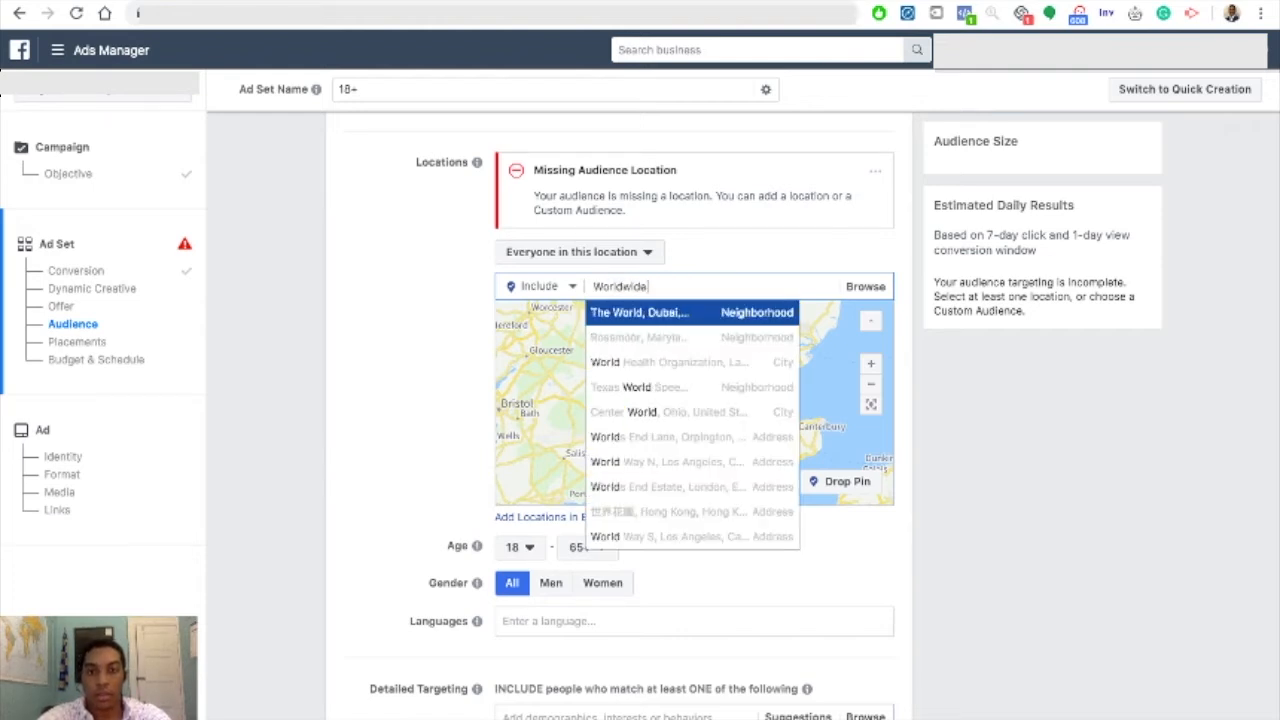
{"action": "key", "text": "BackSpace"}
{"action": "type", "text": "e"}
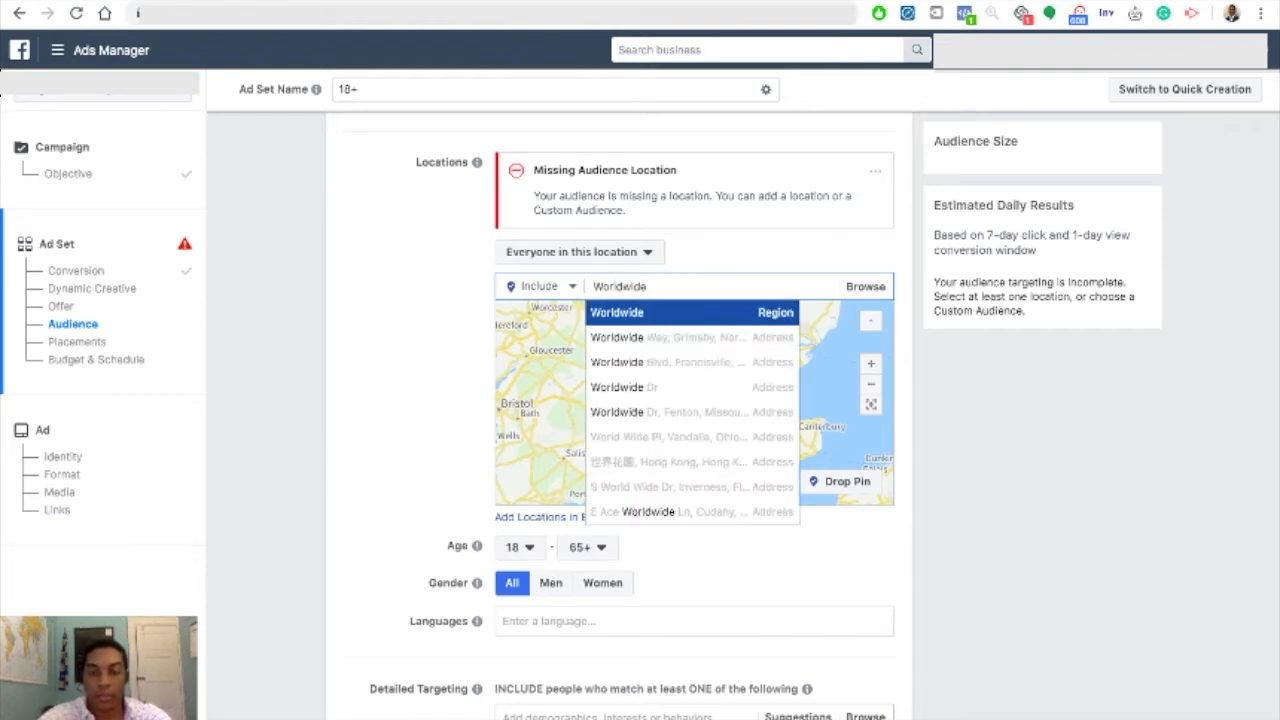
{"action": "left_click", "coordinate": [728, 316]}
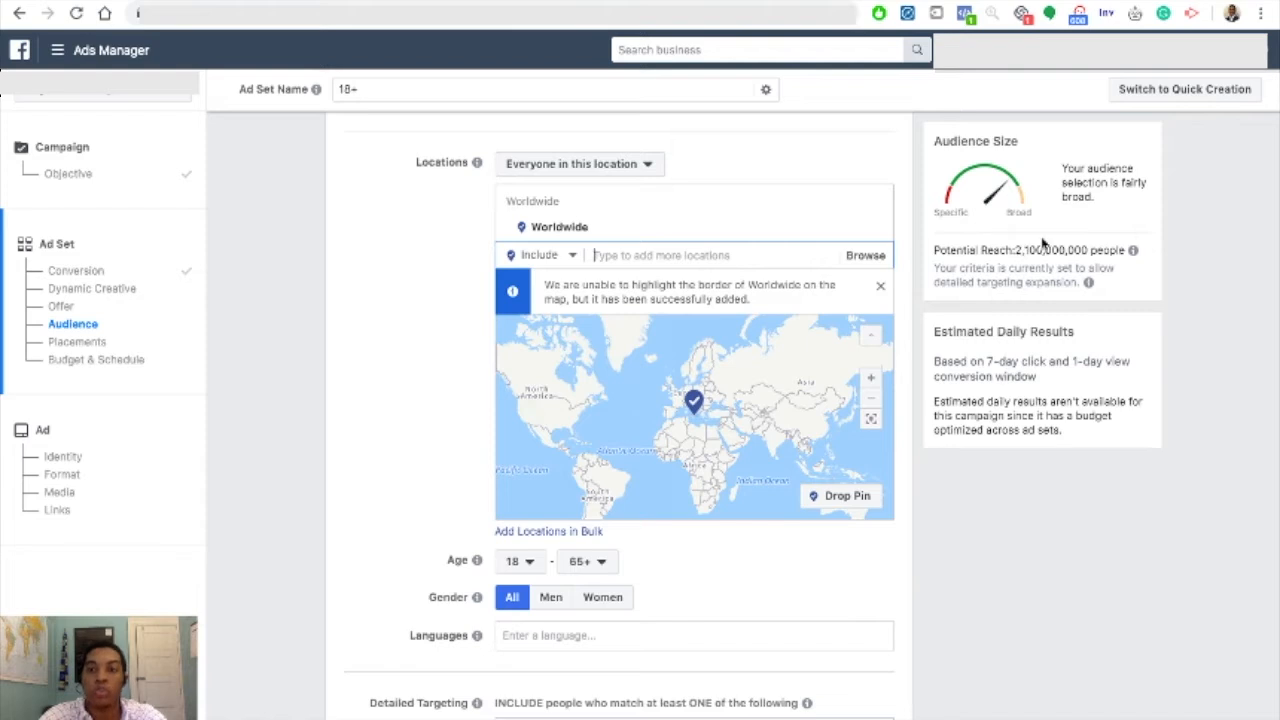
{"action": "mouse_move", "coordinate": [1137, 250]}
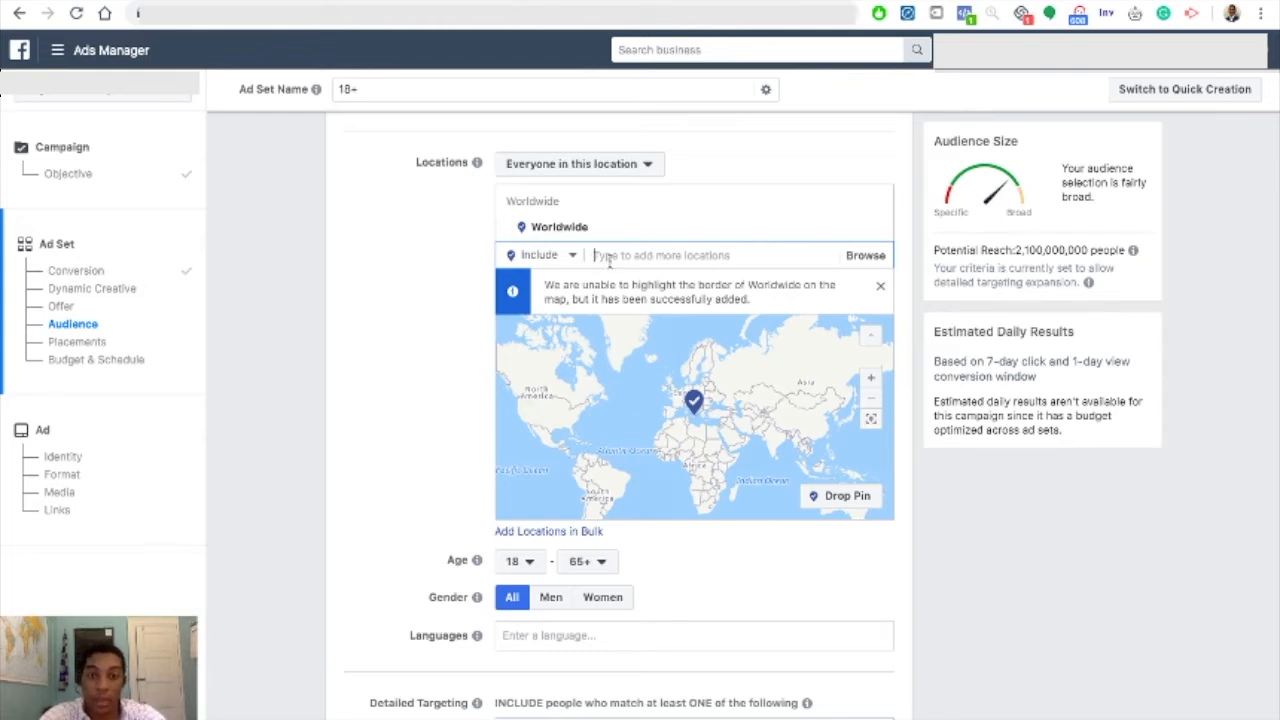
Exclude the country India from the ad set's audience locations
{"action": "left_click", "coordinate": [572, 264]}
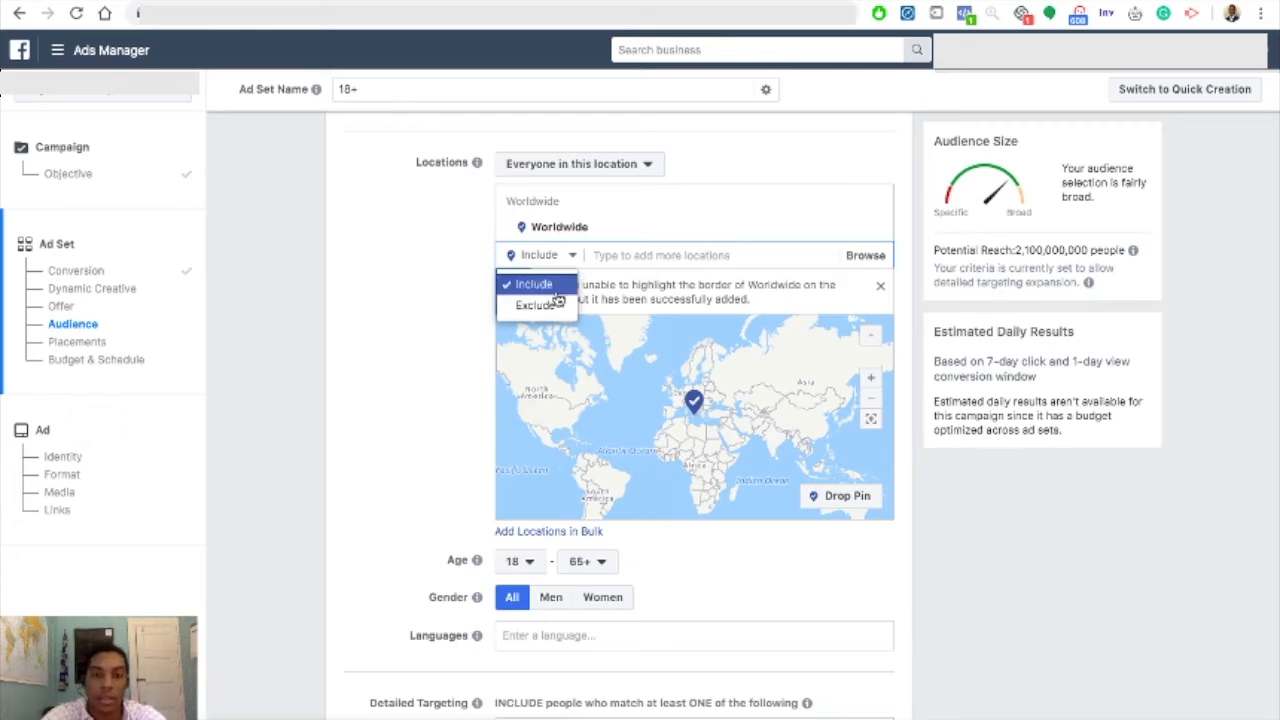
{"action": "left_click", "coordinate": [554, 305]}
{"action": "type", "text": "India"}
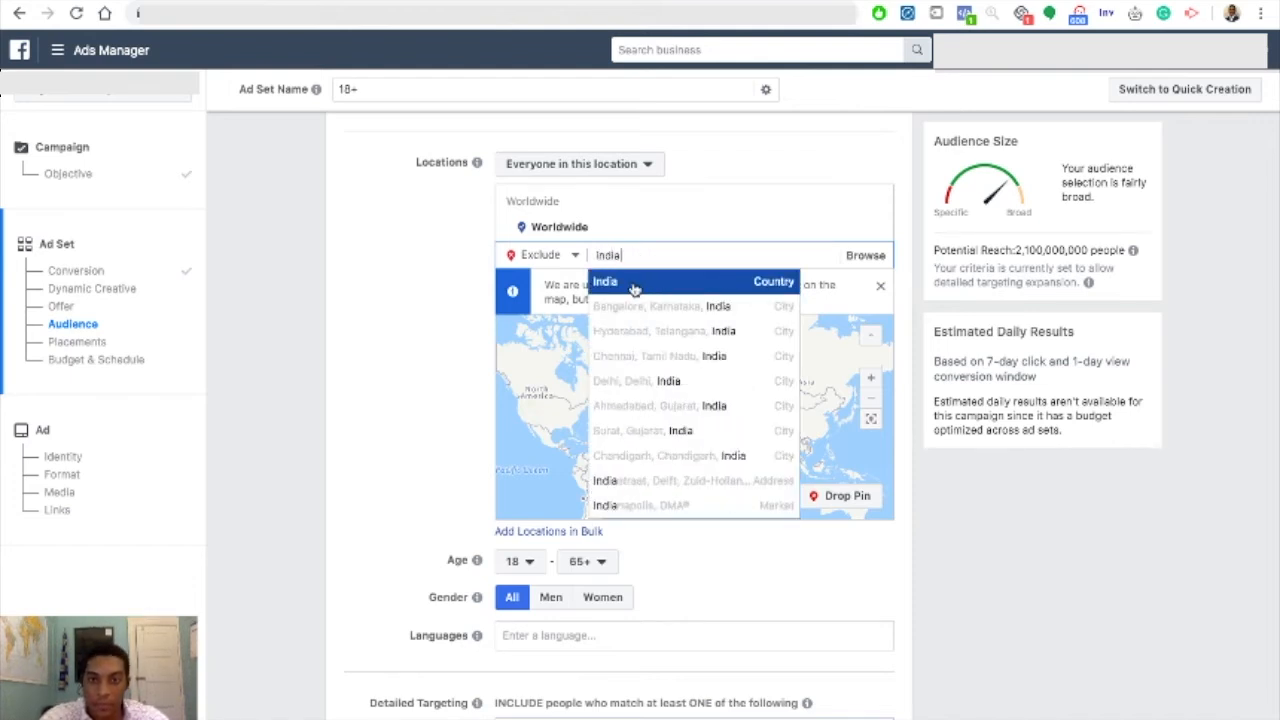
{"action": "left_click", "coordinate": [633, 285]}
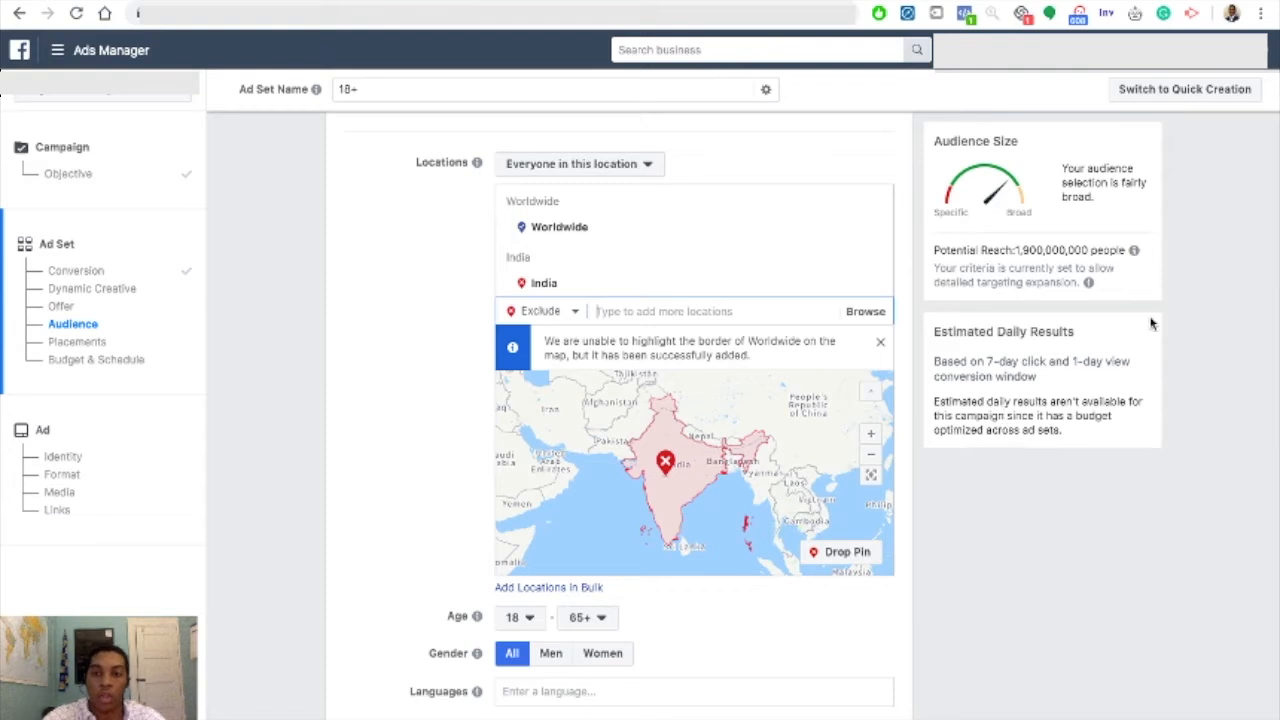
Set the audience's minimum age to 13
{"action": "scroll", "coordinate": [925, 640], "scroll_direction": "down", "scroll_amount": 3}
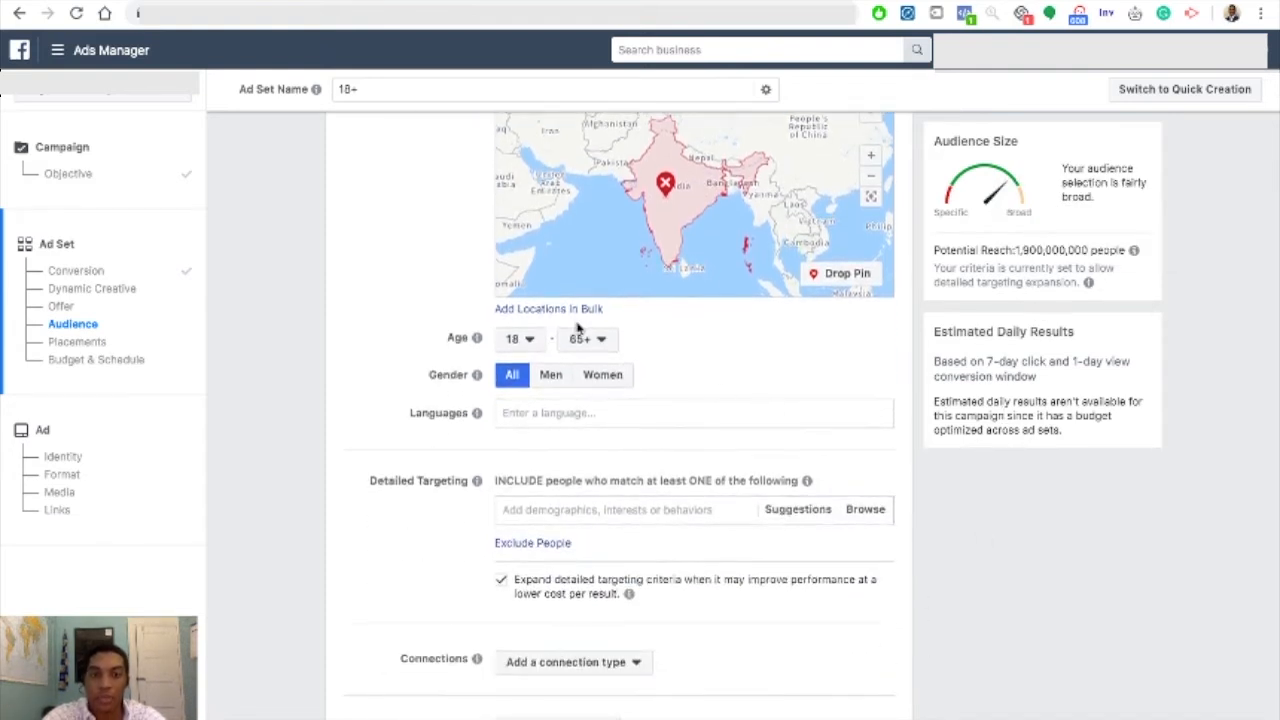
{"action": "left_click", "coordinate": [522, 339]}
{"action": "left_click", "coordinate": [538, 366]}
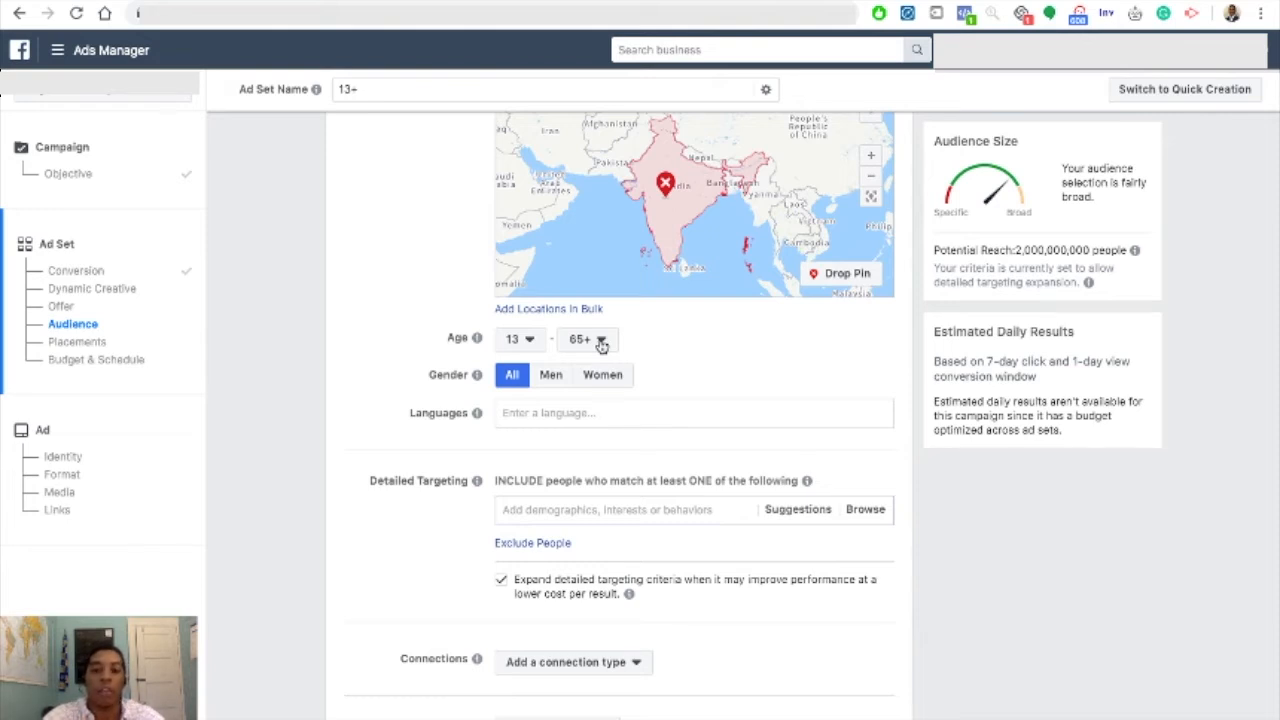
Set the audience's minimum age to 25
{"action": "left_click", "coordinate": [525, 339]}
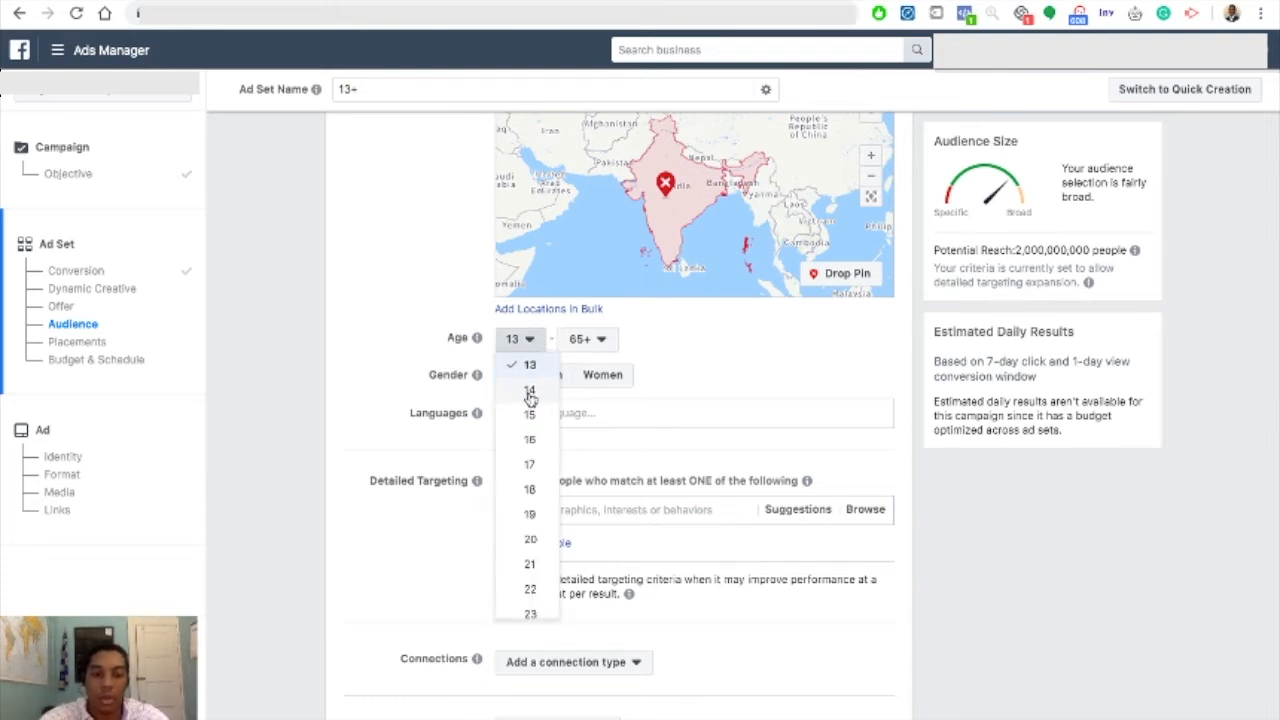
{"action": "scroll", "coordinate": [533, 568], "scroll_direction": "down", "scroll_amount": 2}
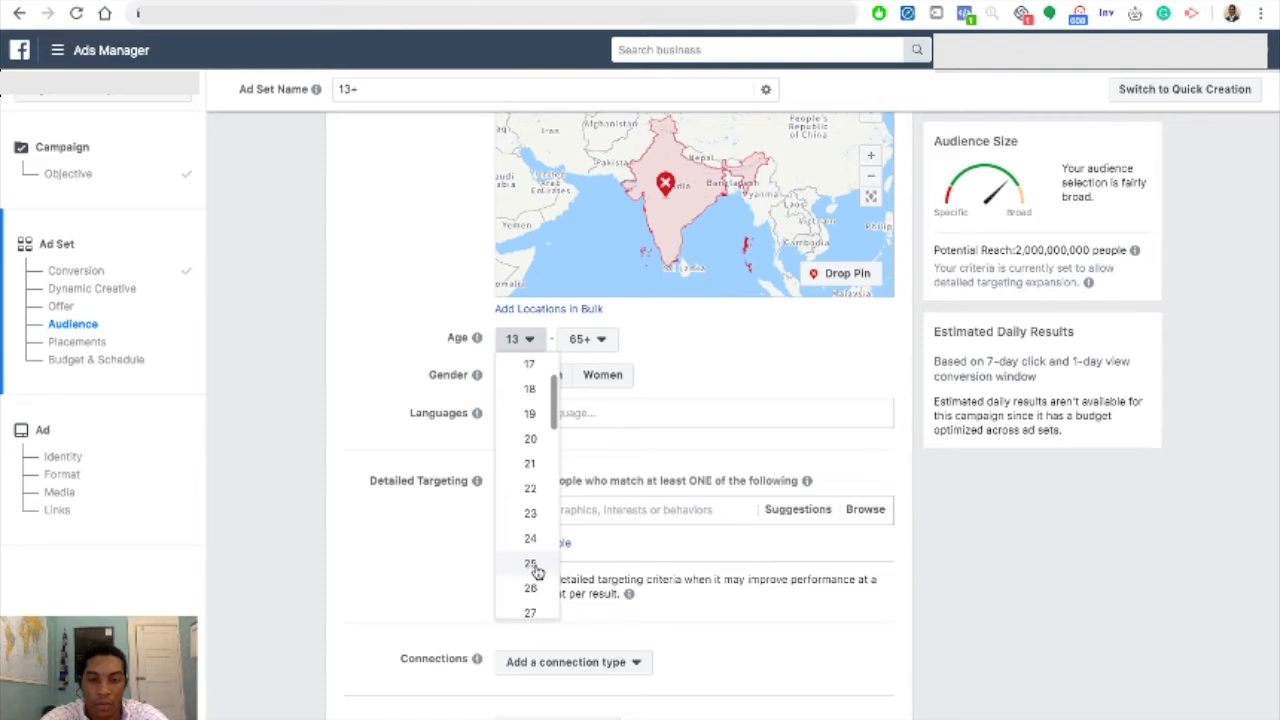
{"action": "left_click", "coordinate": [531, 562]}
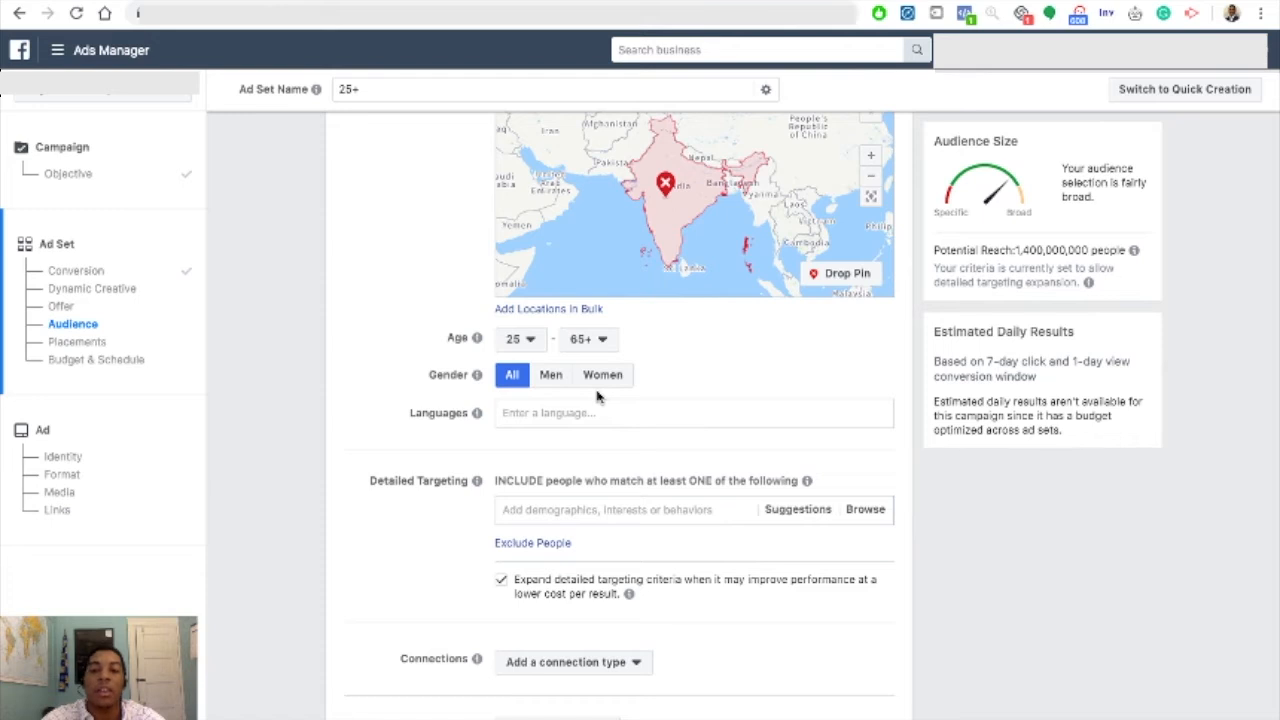
Try English (All) as the audience language and remove it
{"action": "left_click", "coordinate": [537, 413]}
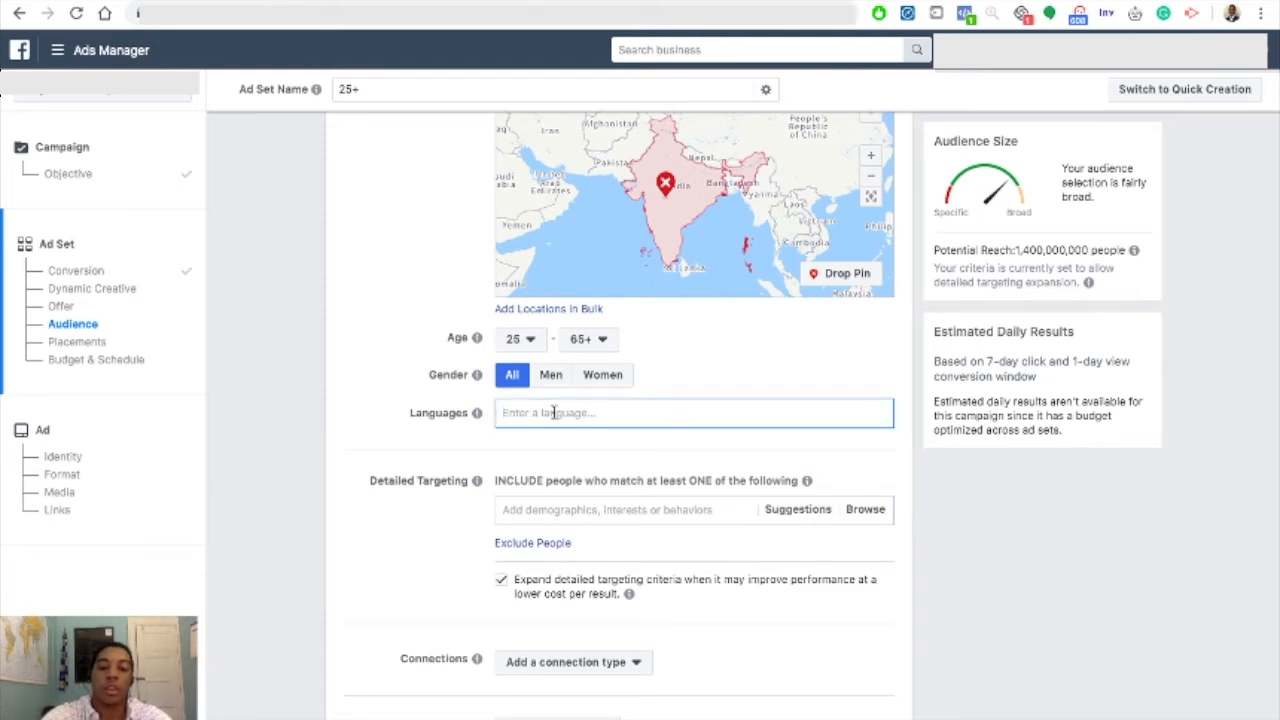
{"action": "type", "text": "E"}
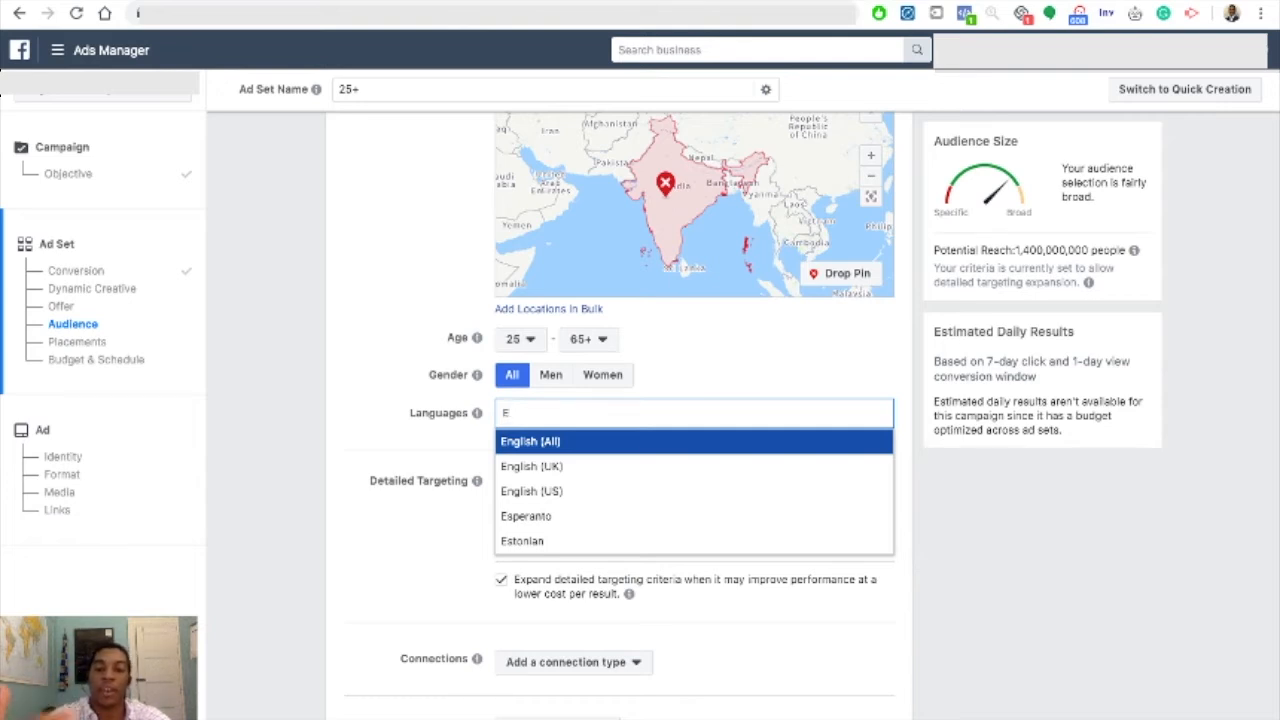
{"action": "left_click", "coordinate": [528, 442]}
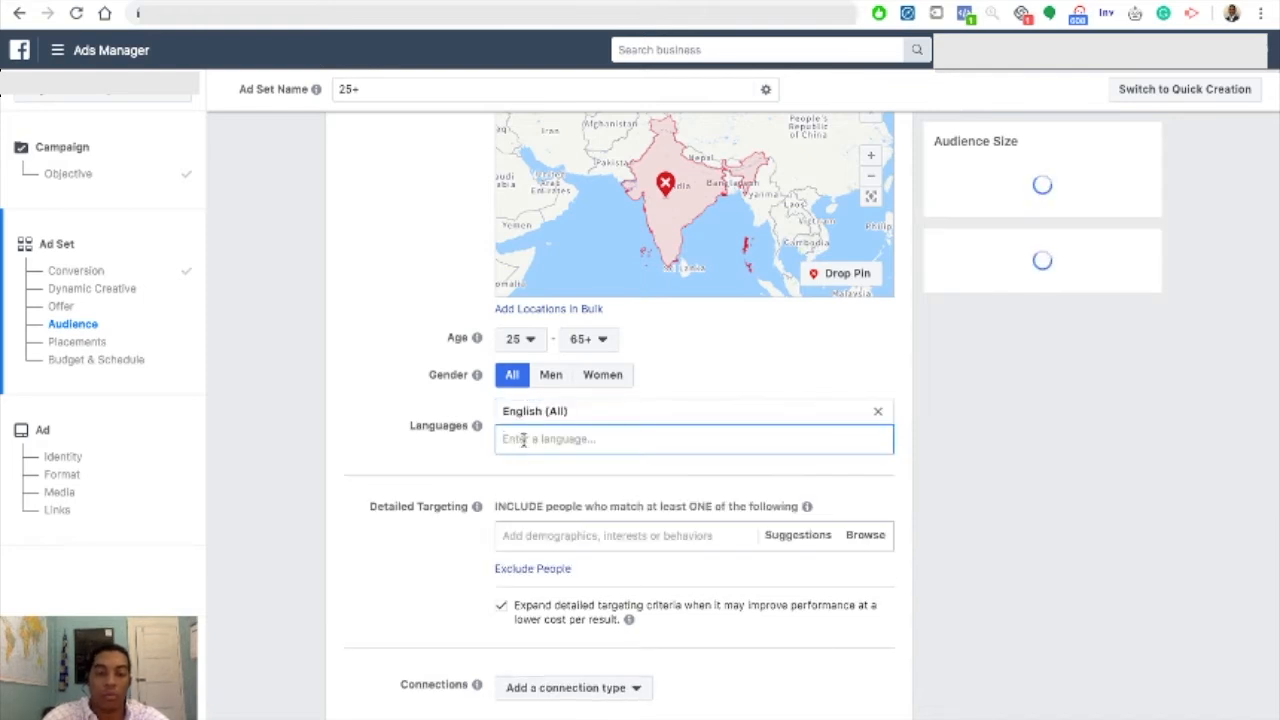
{"action": "left_click", "coordinate": [879, 413]}
Try Spanish (All) as the audience language and clear the language selection
{"action": "left_click", "coordinate": [806, 415]}
{"action": "type", "text": "sp"}
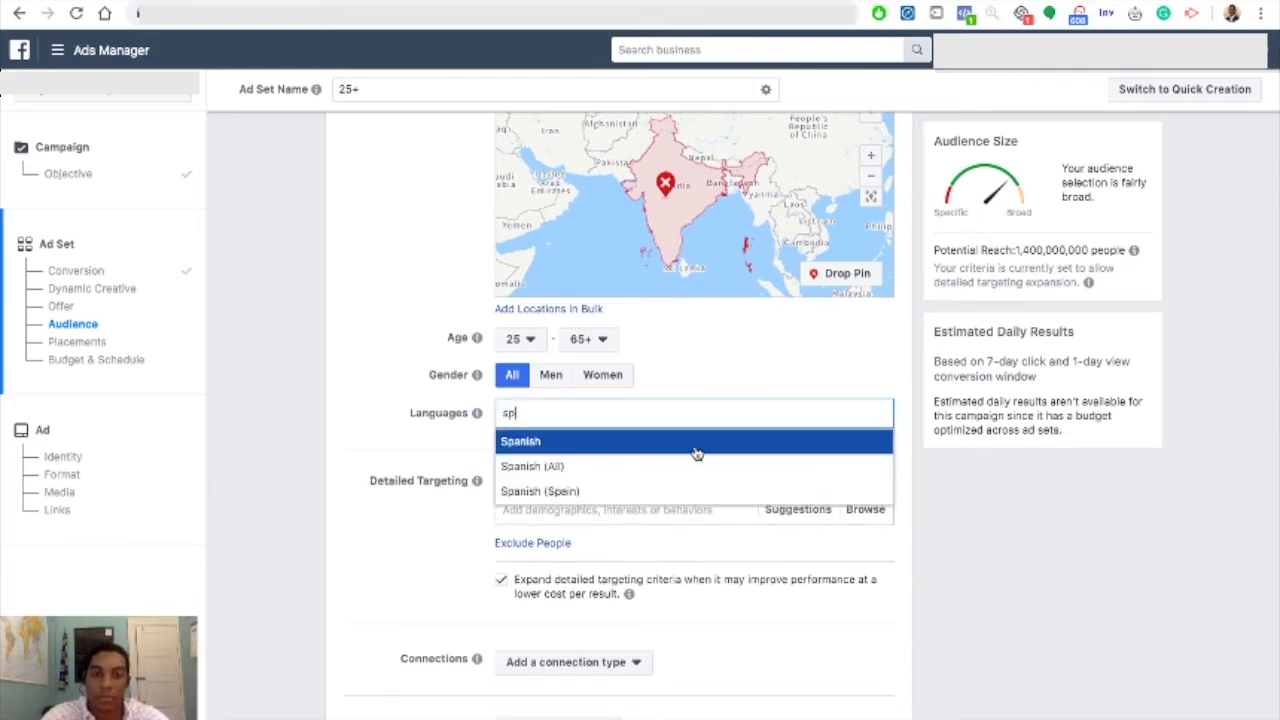
{"action": "key", "text": "Return"}
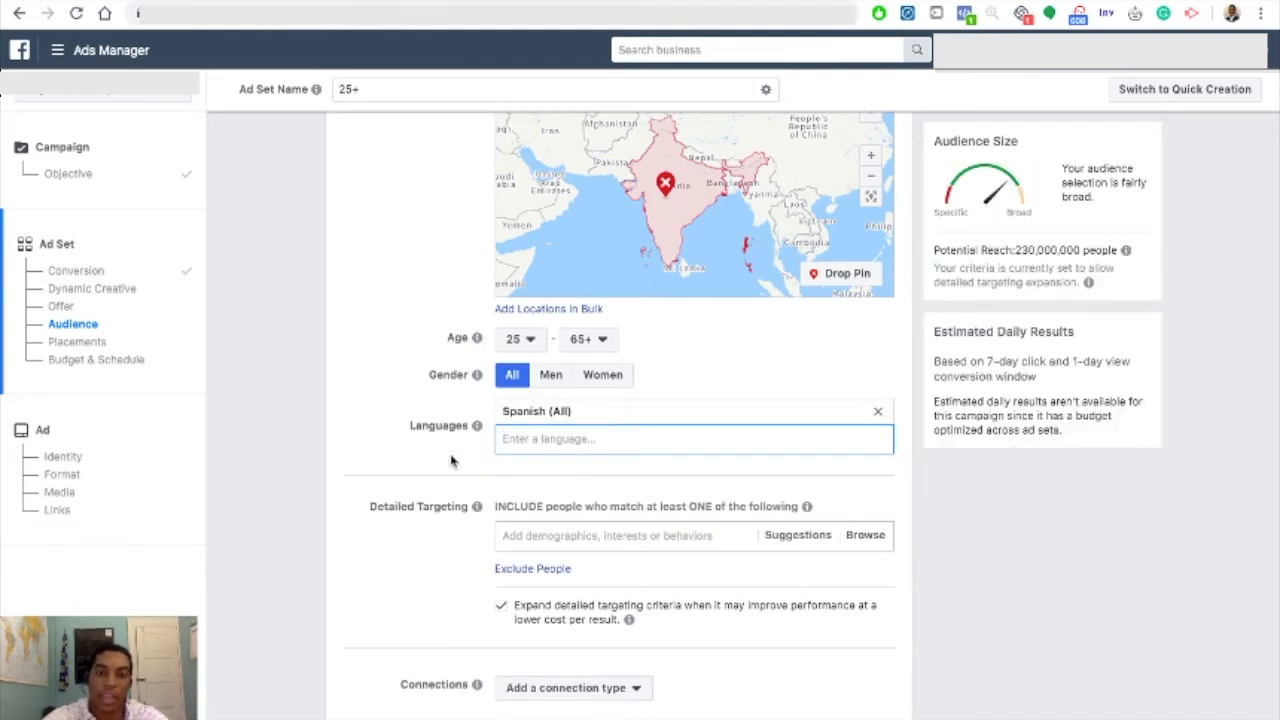
{"action": "left_click", "coordinate": [878, 412]}
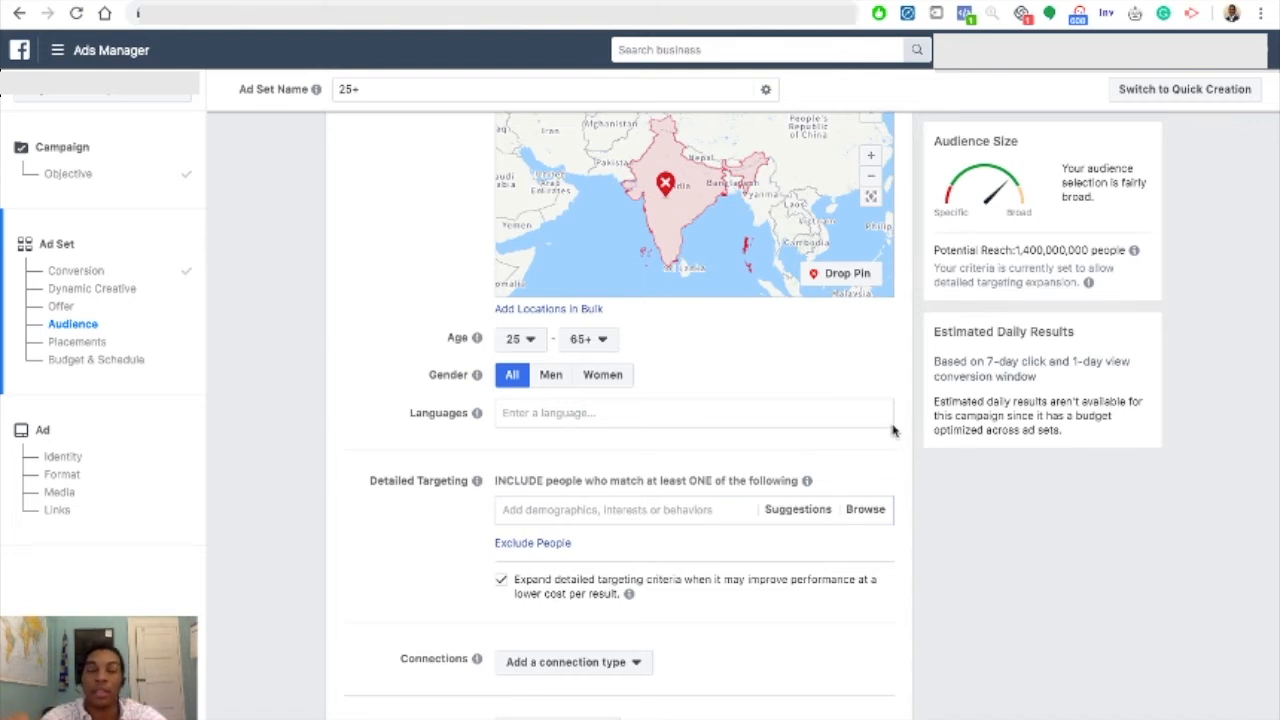
Include people with the job title Dogs in the audience's detailed targeting
{"action": "scroll", "coordinate": [923, 519], "scroll_direction": "down", "scroll_amount": 2}
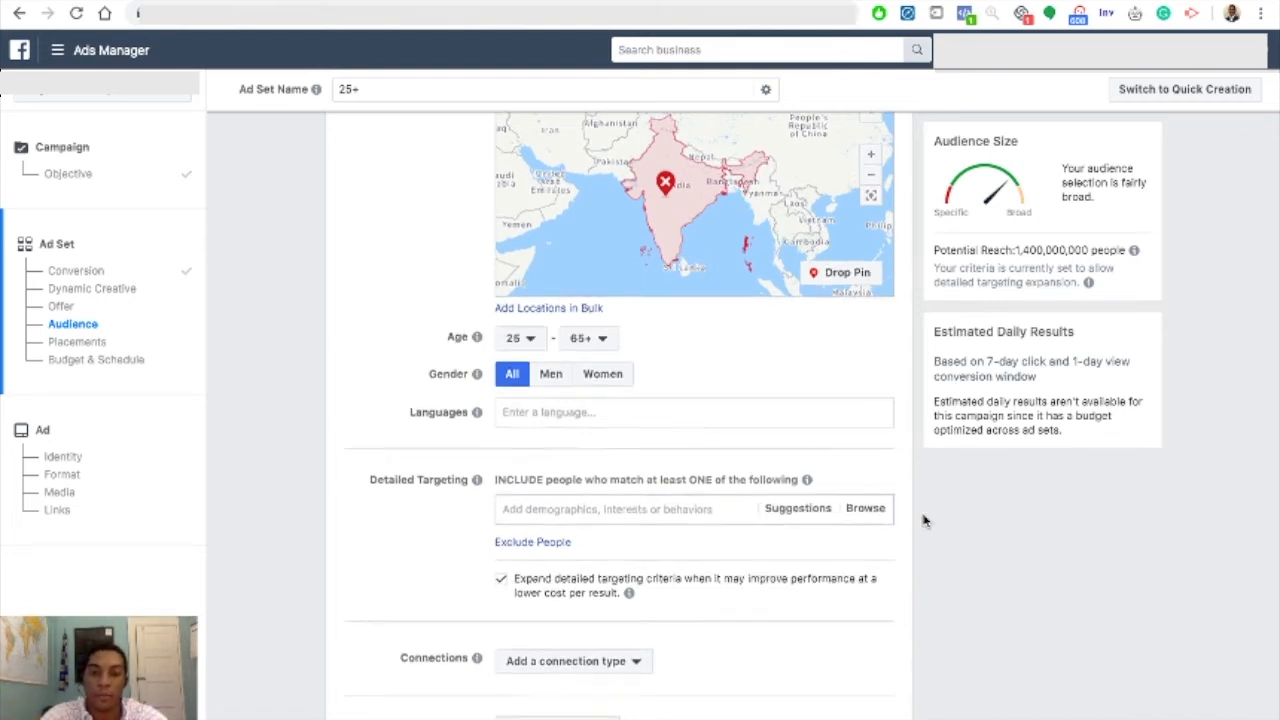
{"action": "scroll", "coordinate": [900, 505], "scroll_direction": "down", "scroll_amount": 2}
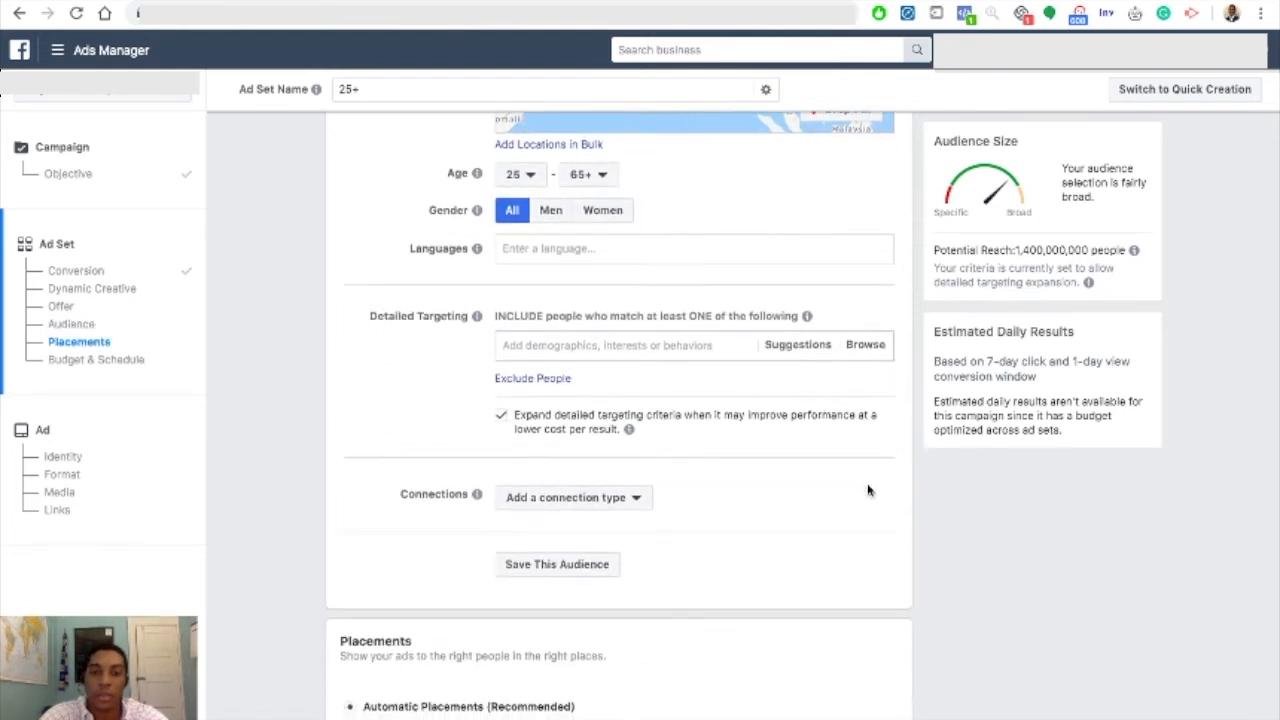
{"action": "left_click", "coordinate": [681, 344]}
{"action": "type", "text": "Dogs"}
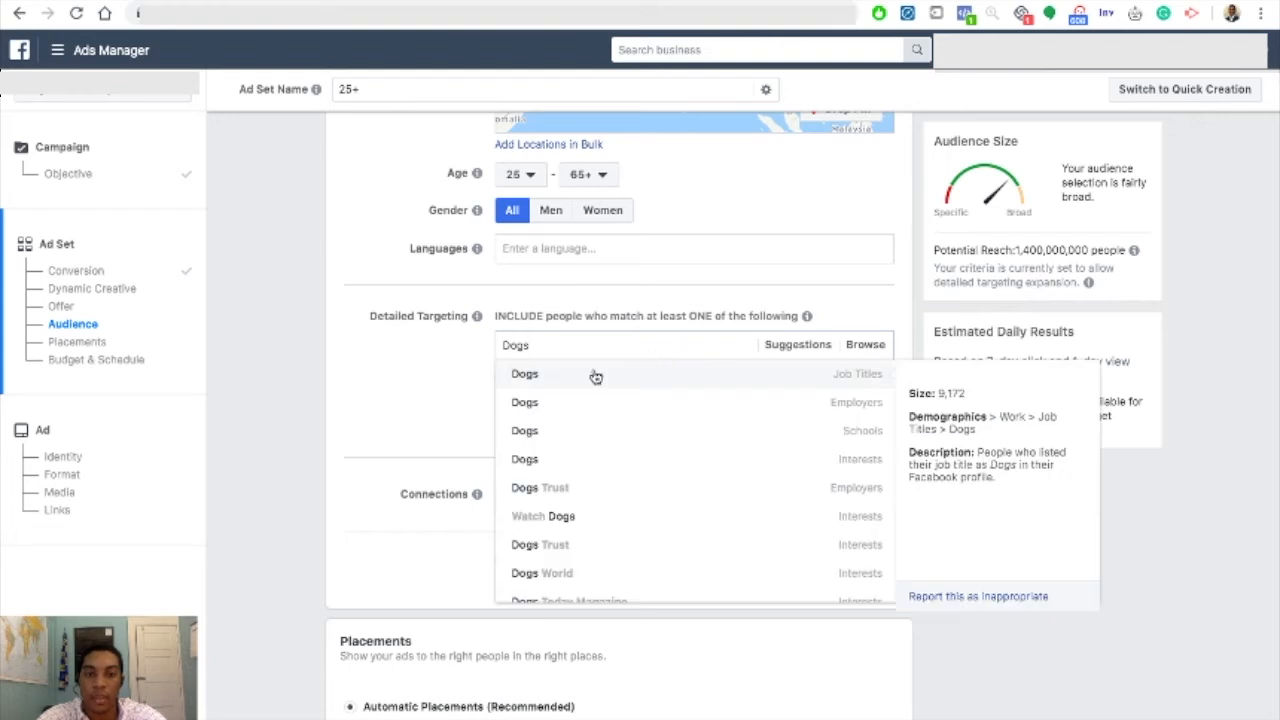
{"action": "left_click", "coordinate": [595, 376]}
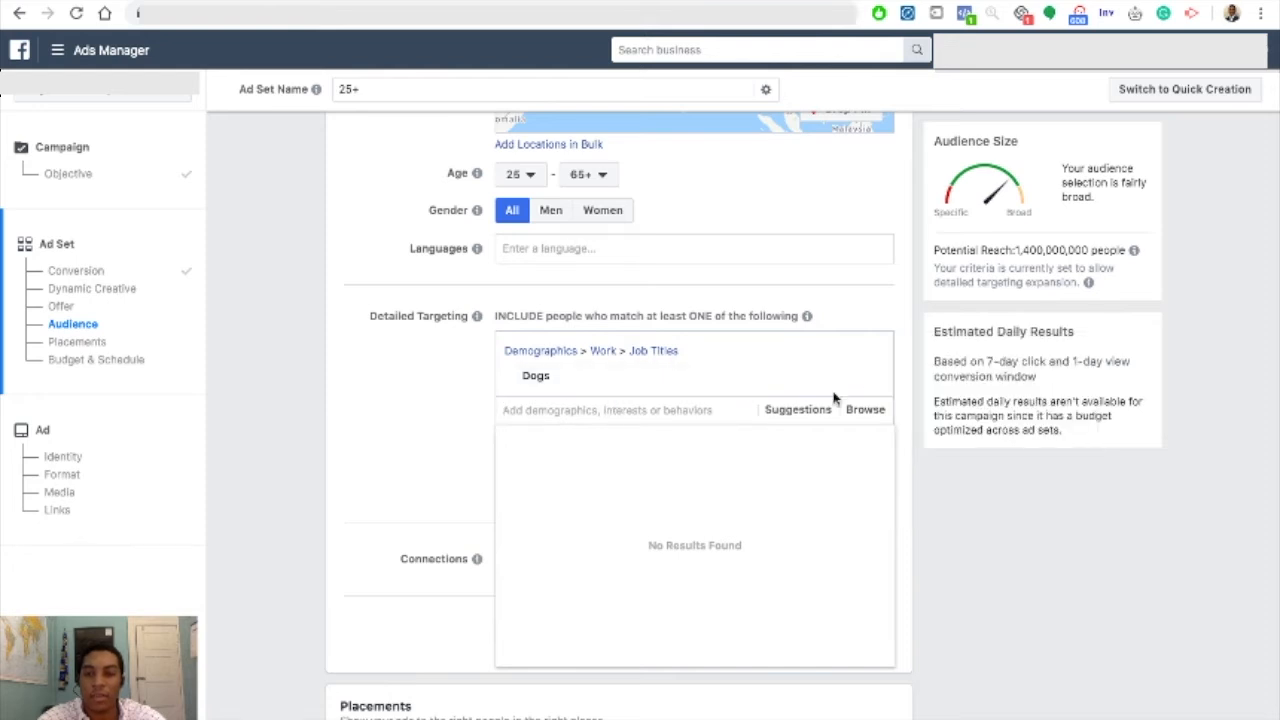
Include the Pets interest Dogs in the detailed targeting and remove the job title Dogs
{"action": "type", "text": "dogs"}
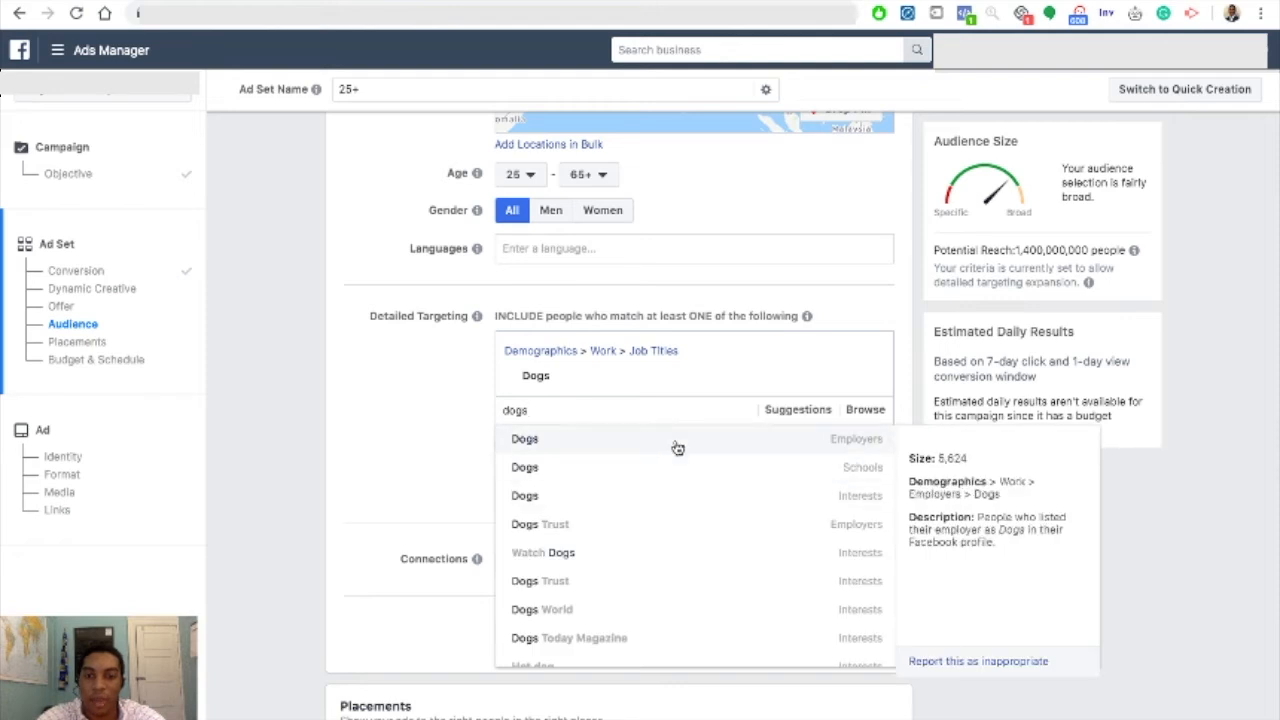
{"action": "left_click", "coordinate": [696, 505]}
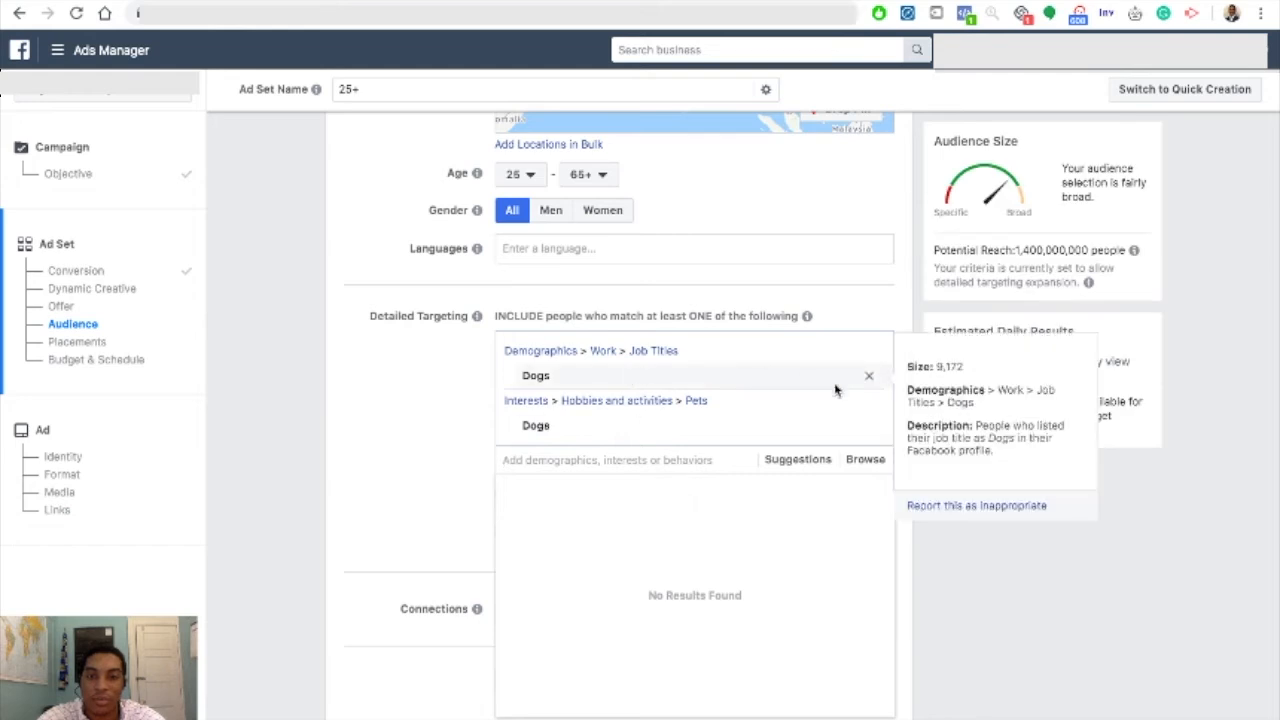
{"action": "left_click", "coordinate": [868, 376]}
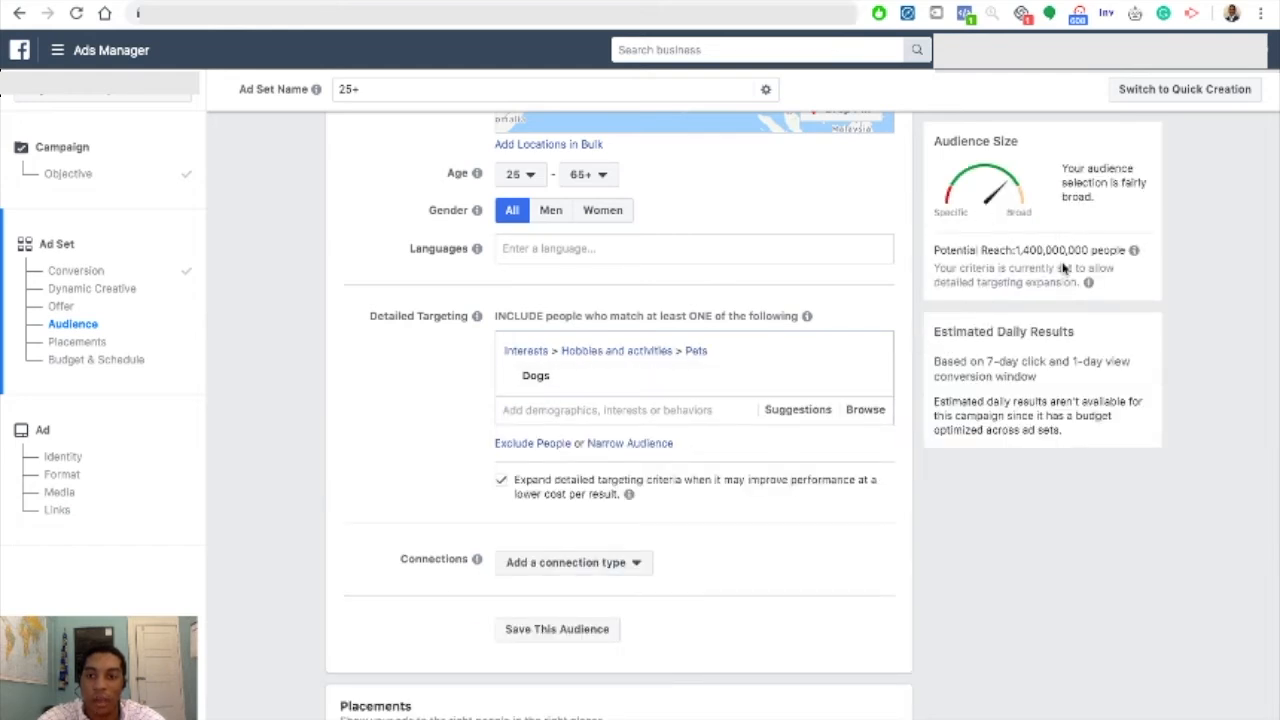
Remove the Dogs interest from the detailed targeting and turn off the expansion of detailed targeting criteria
{"action": "mouse_move", "coordinate": [855, 378]}
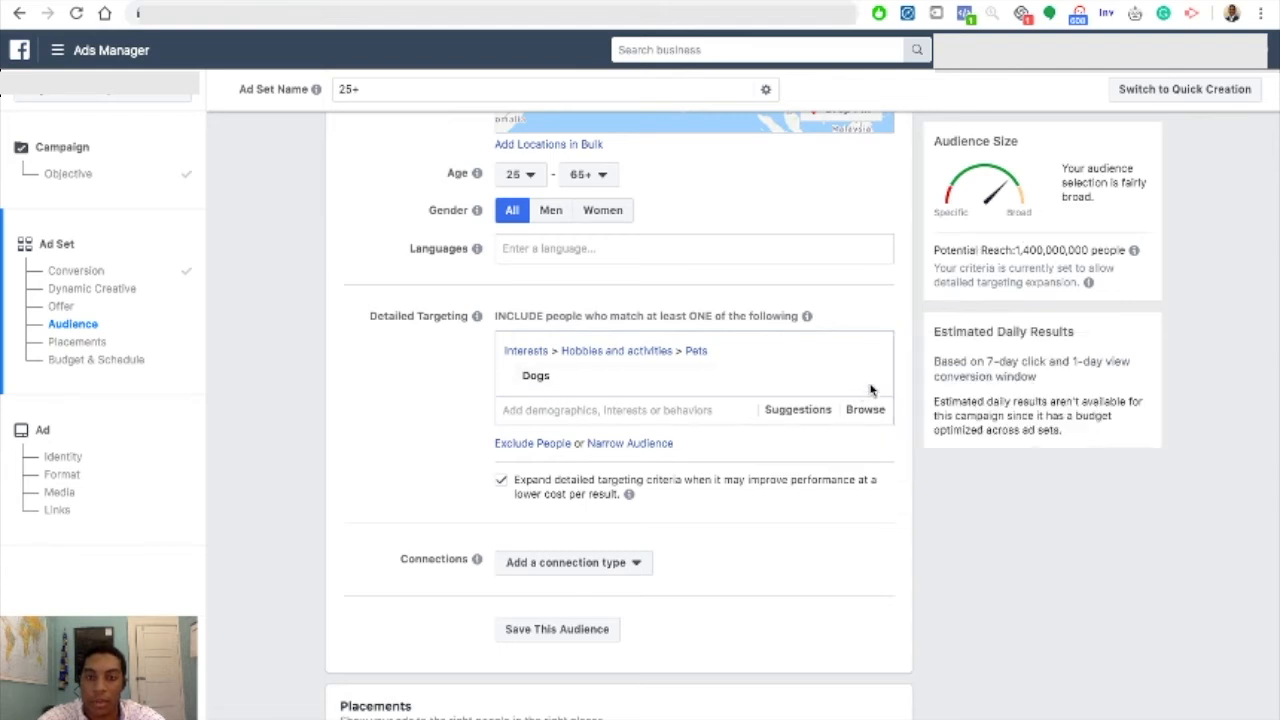
{"action": "left_click", "coordinate": [869, 380]}
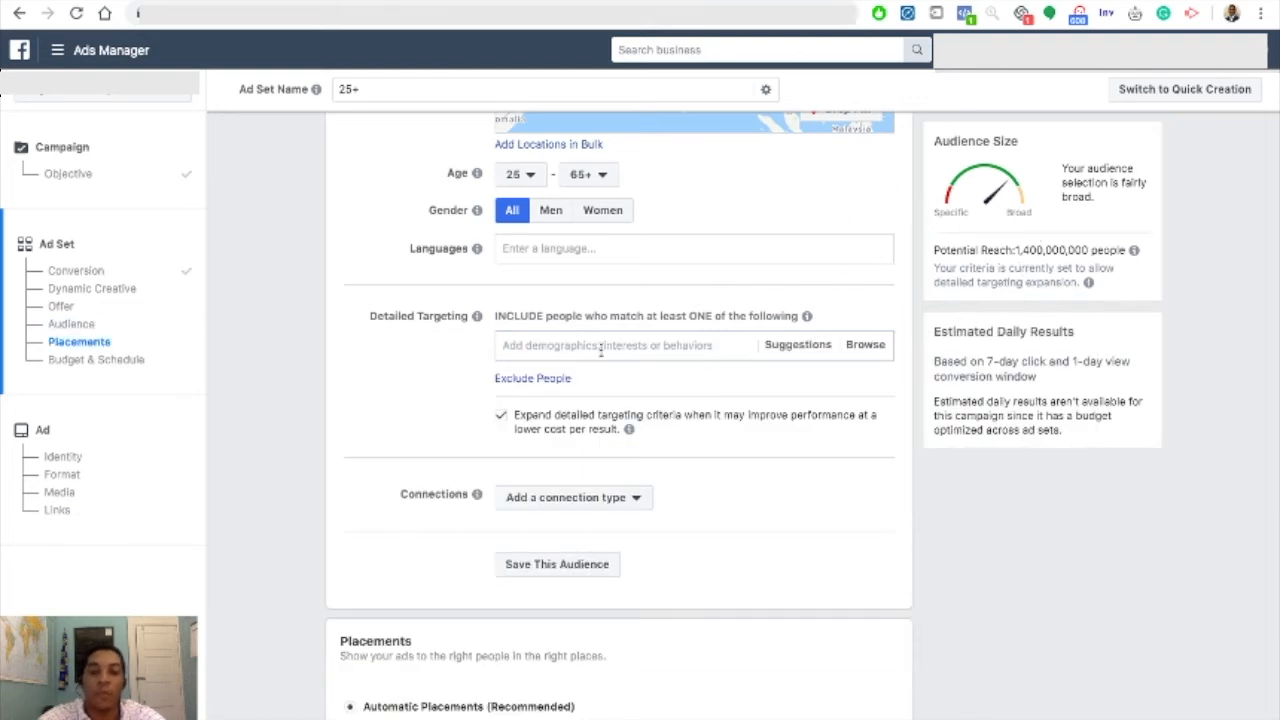
{"action": "left_click", "coordinate": [500, 422]}
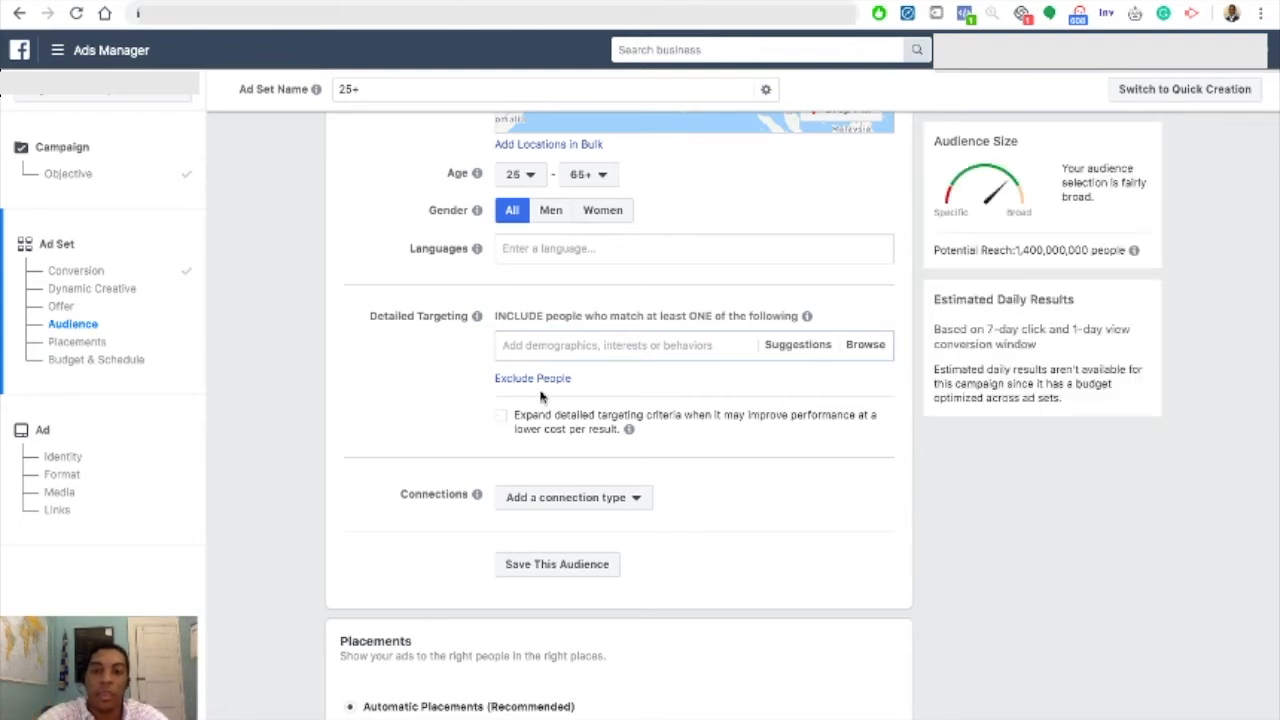
Include people with the Pets interest Dogs in the audience's detailed targeting
{"action": "left_click", "coordinate": [734, 350]}
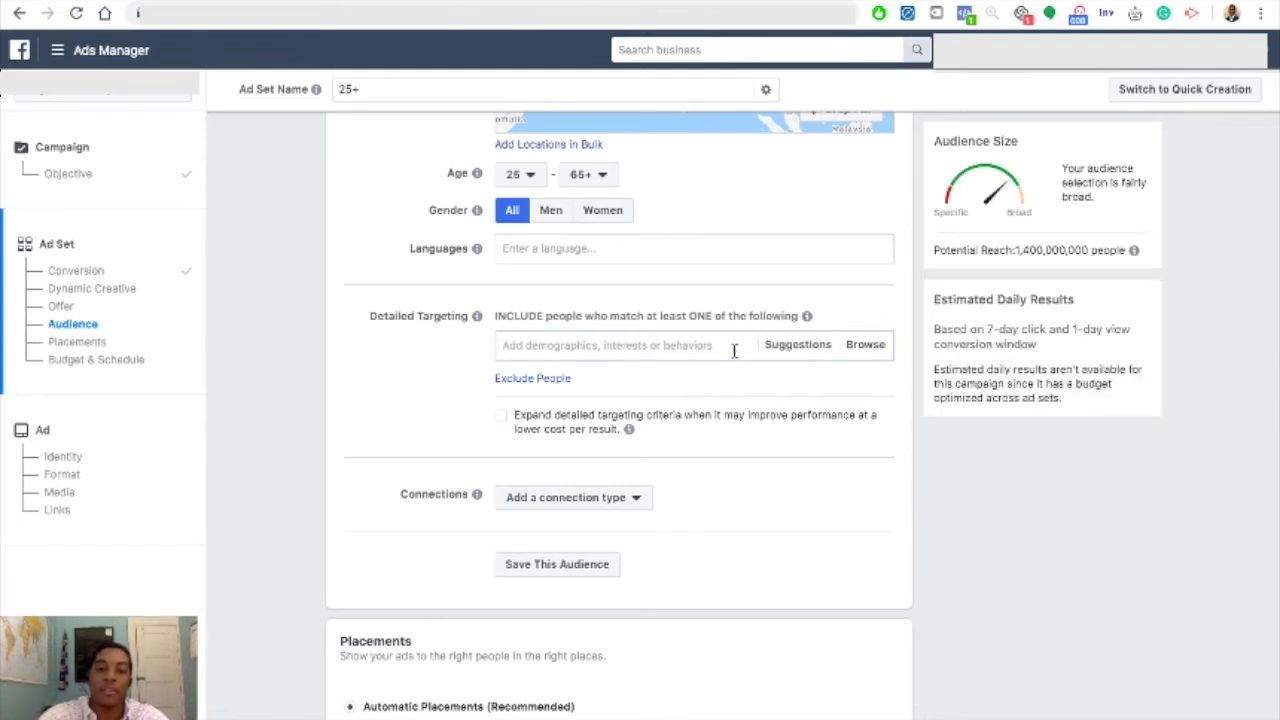
{"action": "type", "text": "dogs"}
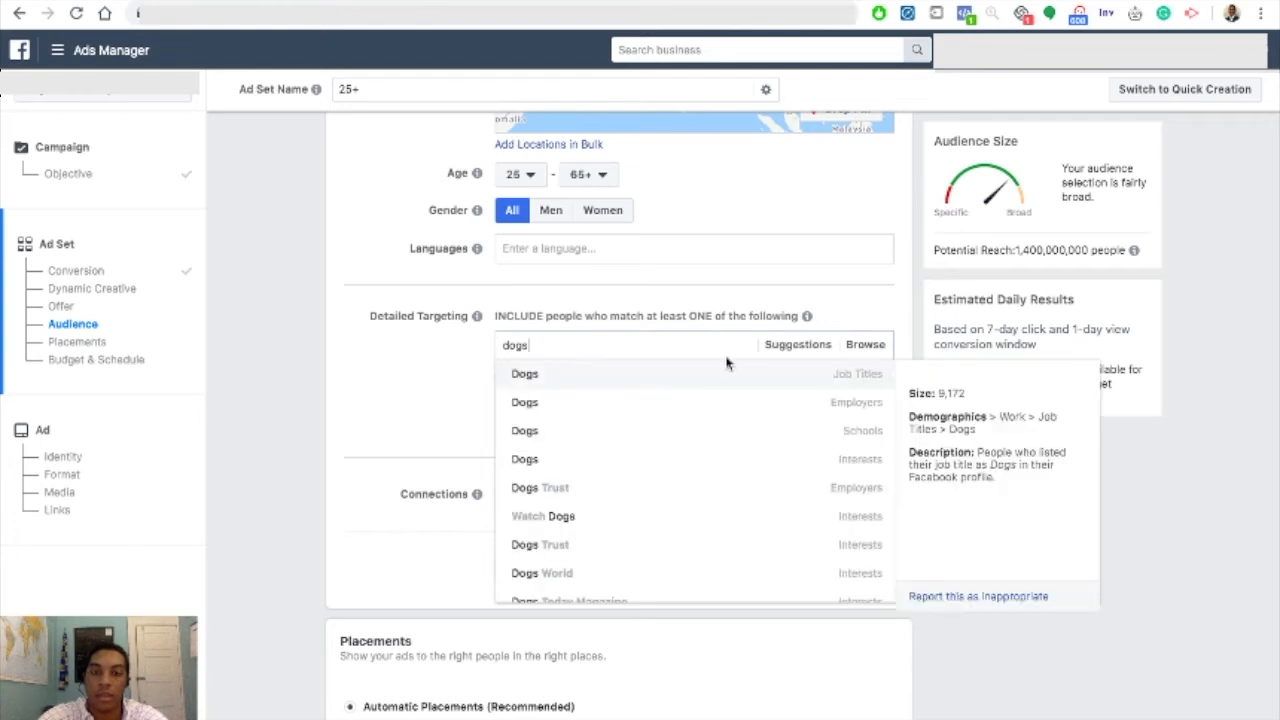
{"action": "left_click", "coordinate": [745, 467]}
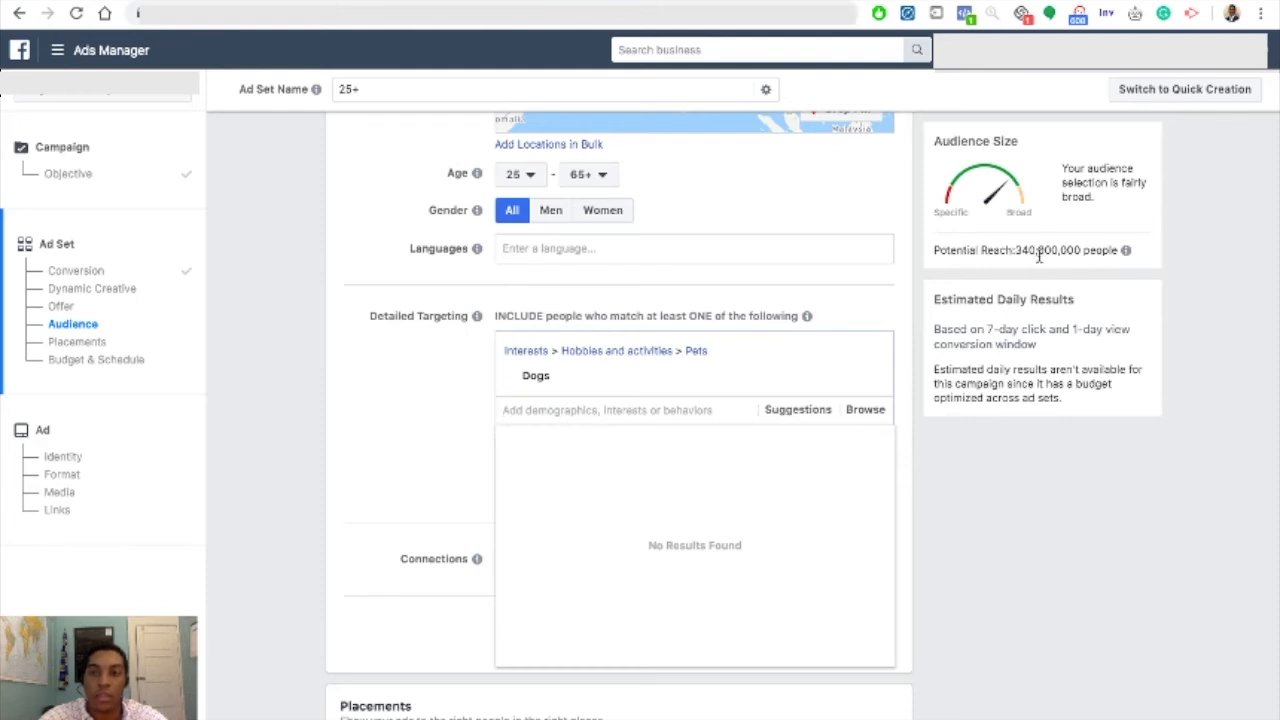
{"action": "left_click", "coordinate": [360, 475]}
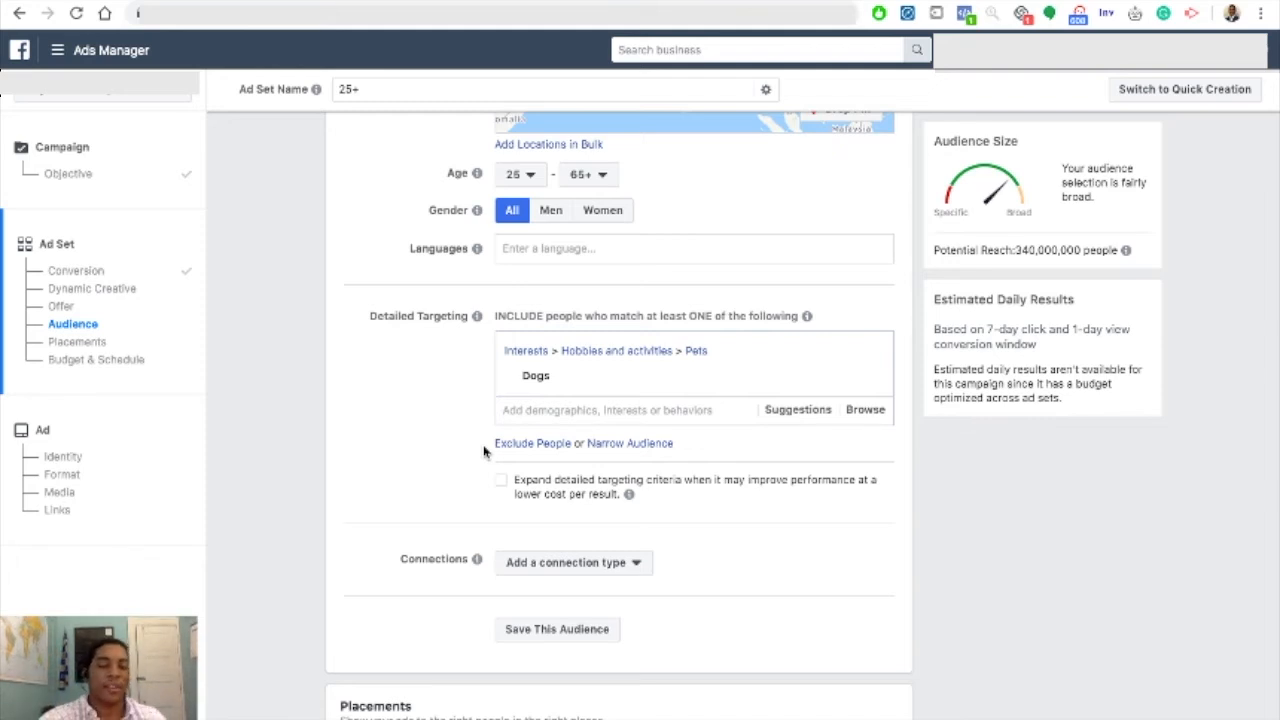
Examine the devices, platforms and placements offered under Edit Placements, and return the ad set to Automatic Placements
{"action": "scroll", "coordinate": [471, 458], "scroll_direction": "down", "scroll_amount": 3}
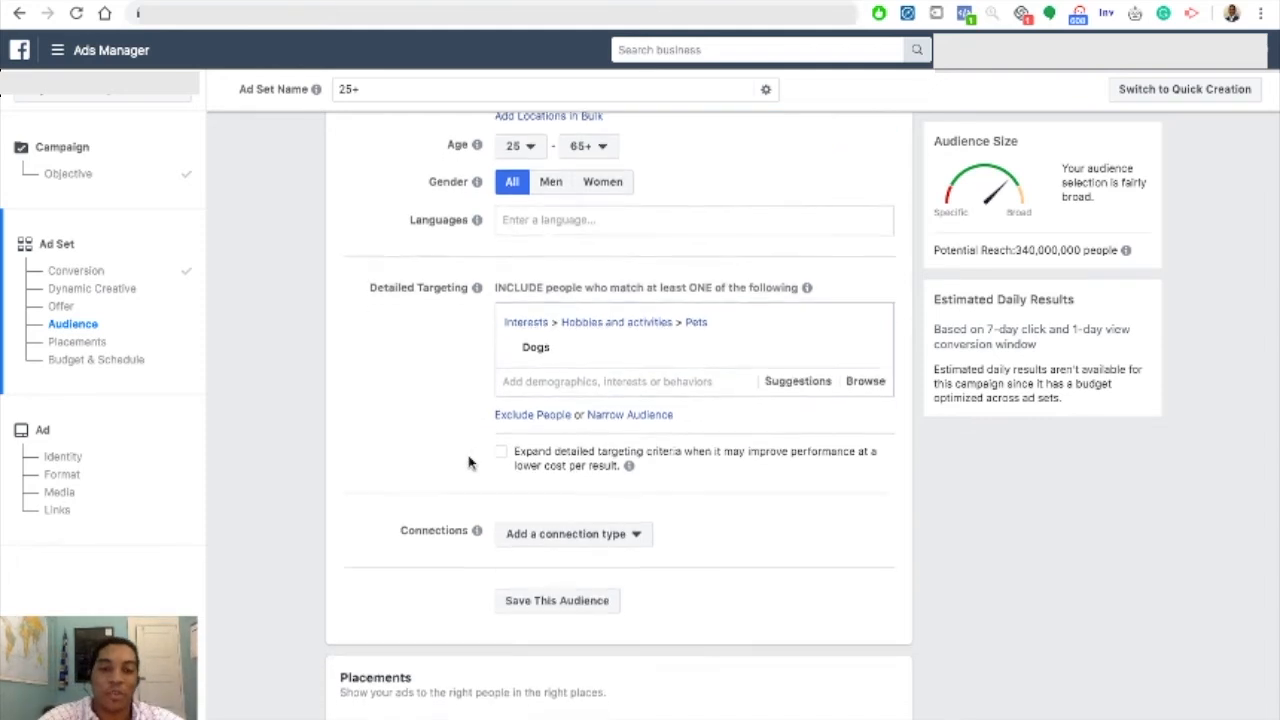
{"action": "scroll", "coordinate": [469, 462], "scroll_direction": "down", "scroll_amount": 1}
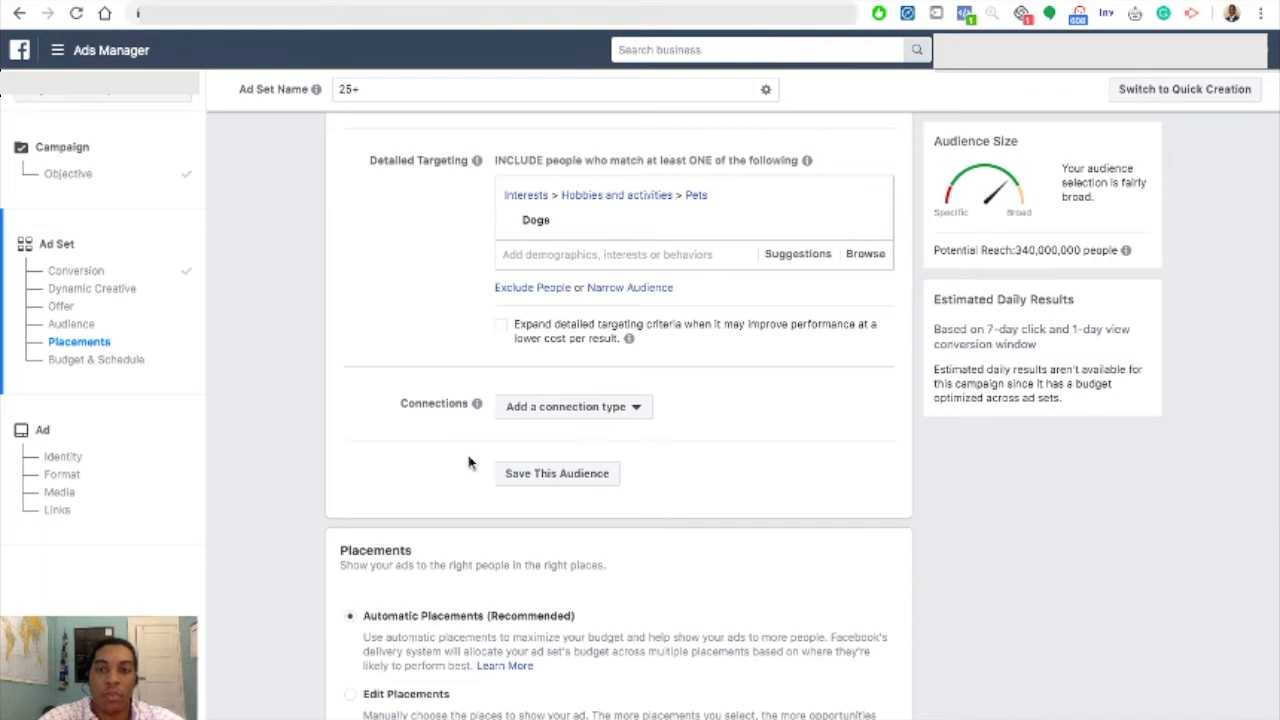
{"action": "scroll", "coordinate": [407, 420], "scroll_direction": "down", "scroll_amount": 3}
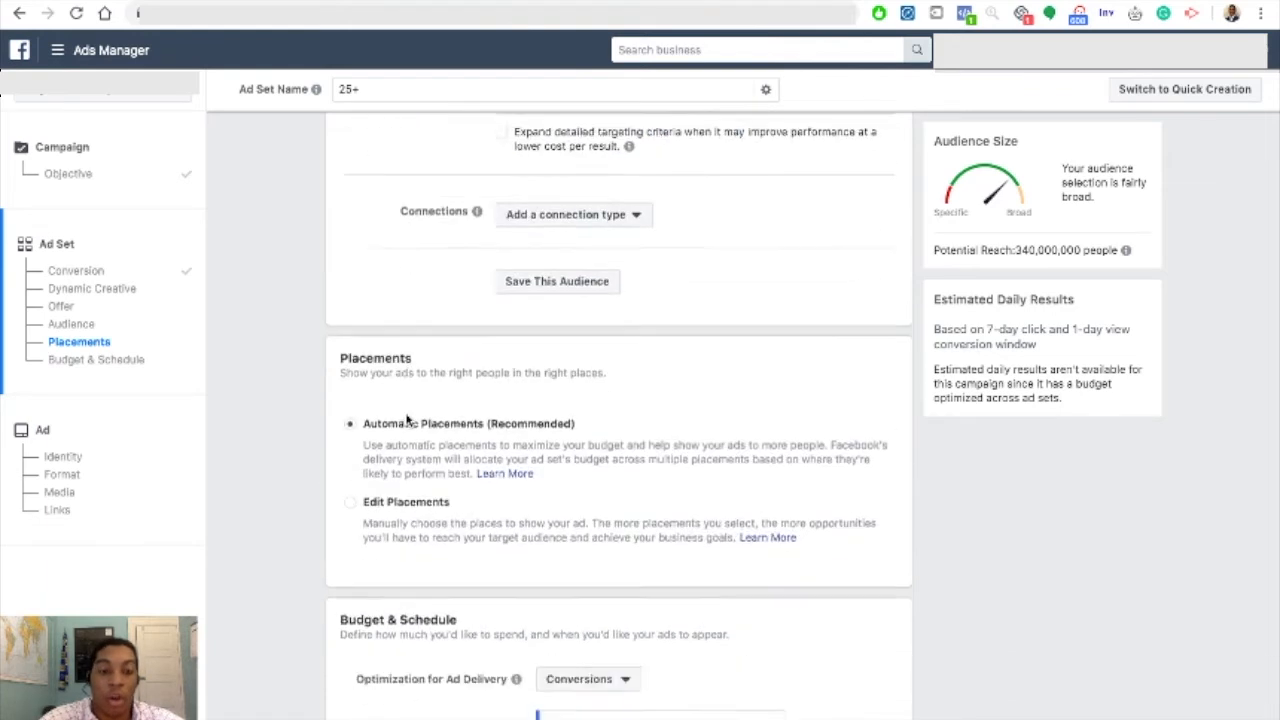
{"action": "scroll", "coordinate": [407, 421], "scroll_direction": "down", "scroll_amount": 3}
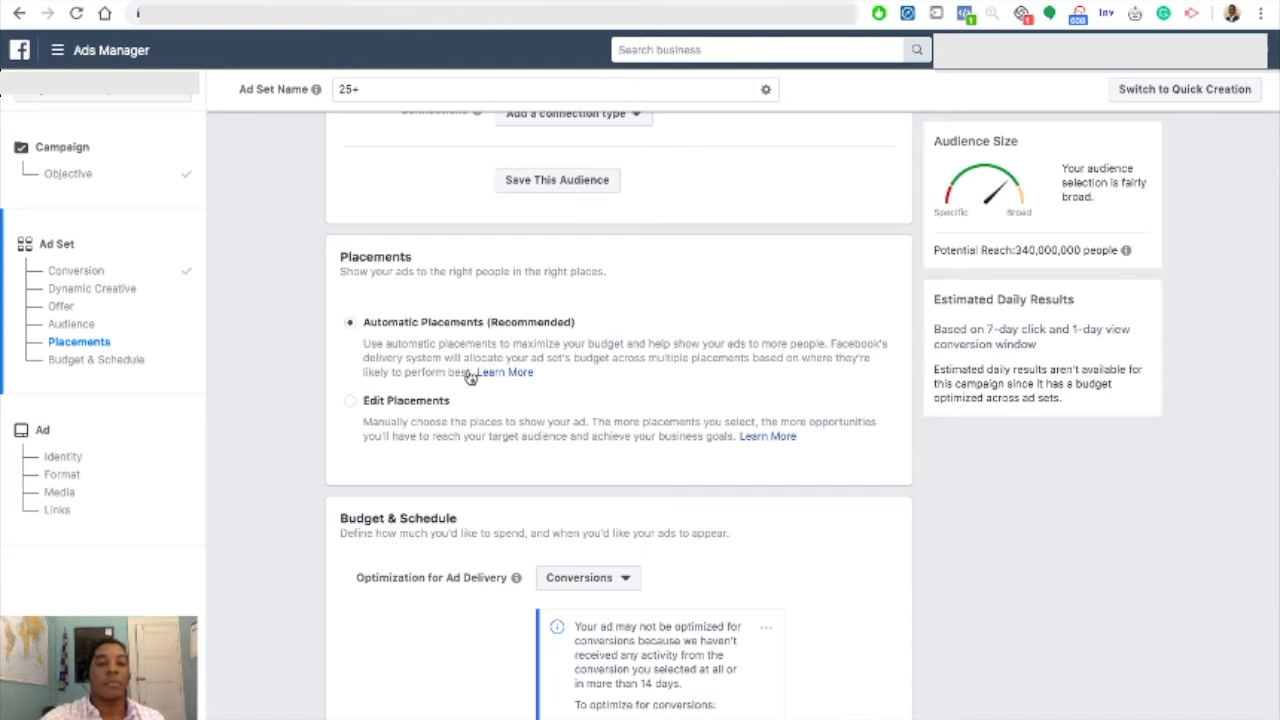
{"action": "left_click", "coordinate": [351, 399]}
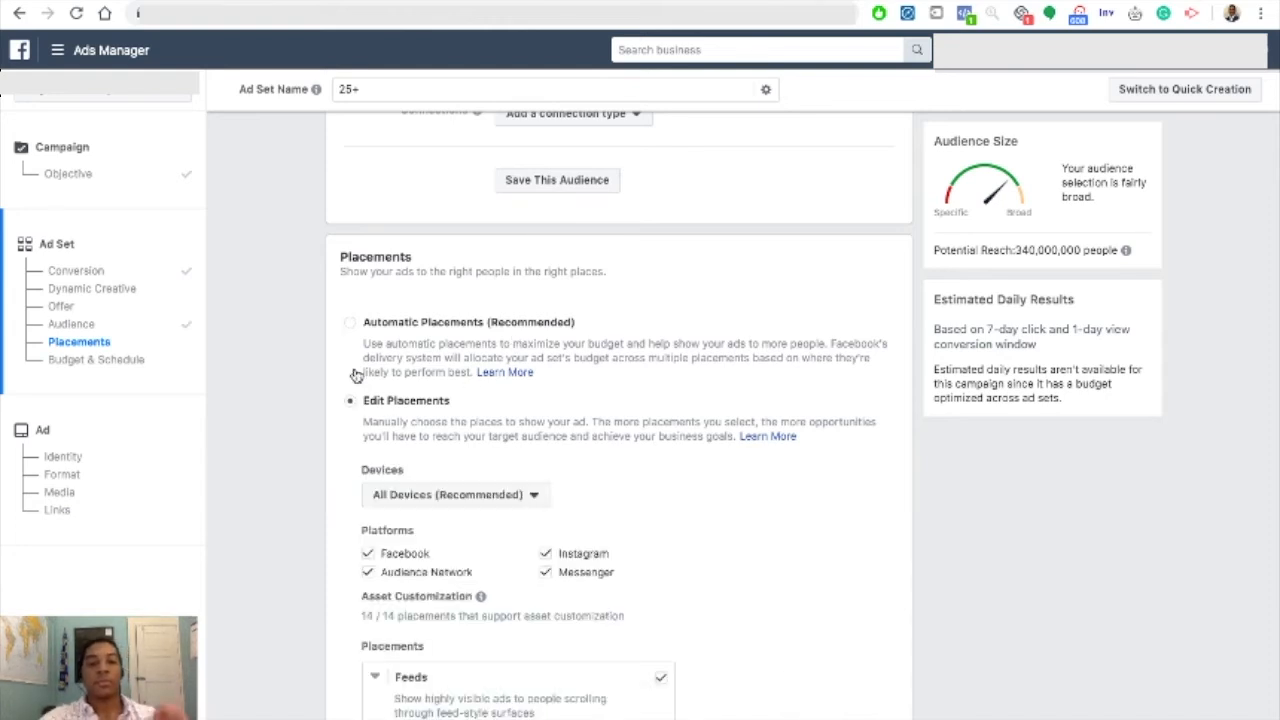
{"action": "scroll", "coordinate": [330, 398], "scroll_direction": "down", "scroll_amount": 2}
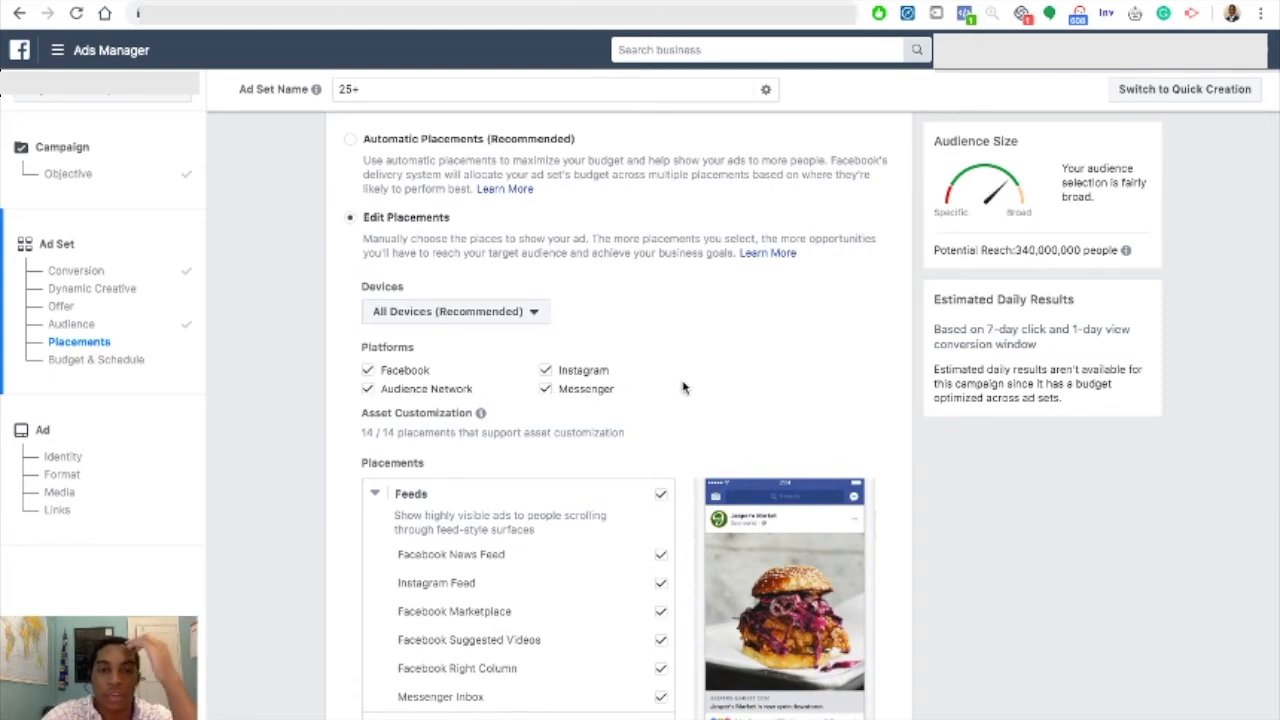
{"action": "scroll", "coordinate": [684, 388], "scroll_direction": "down", "scroll_amount": 3}
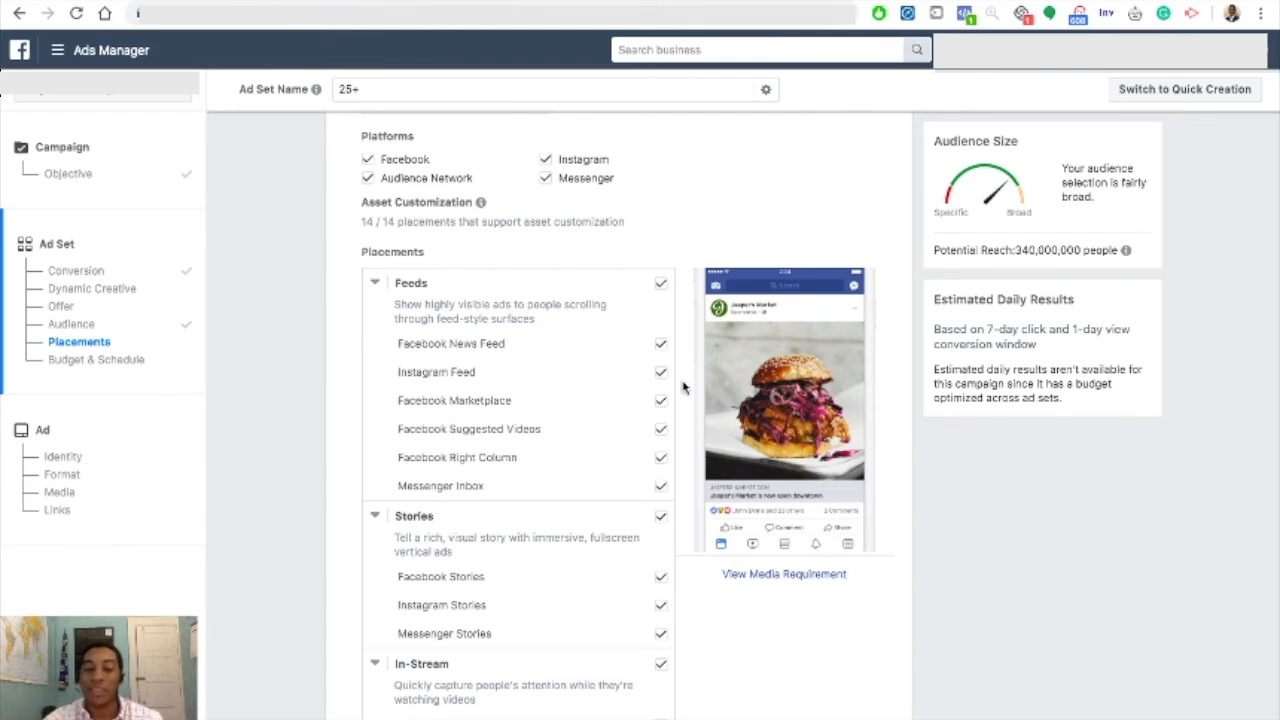
{"action": "scroll", "coordinate": [684, 388], "scroll_direction": "up", "scroll_amount": 5}
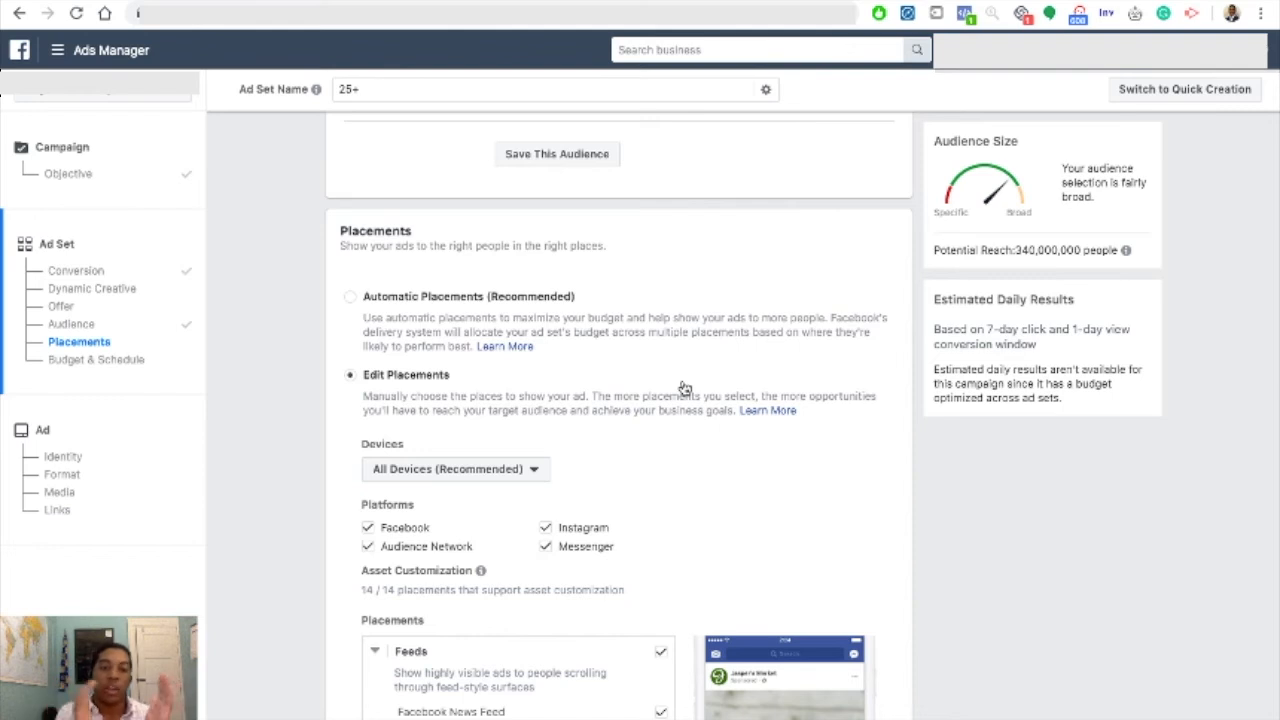
{"action": "scroll", "coordinate": [684, 388], "scroll_direction": "down", "scroll_amount": 4}
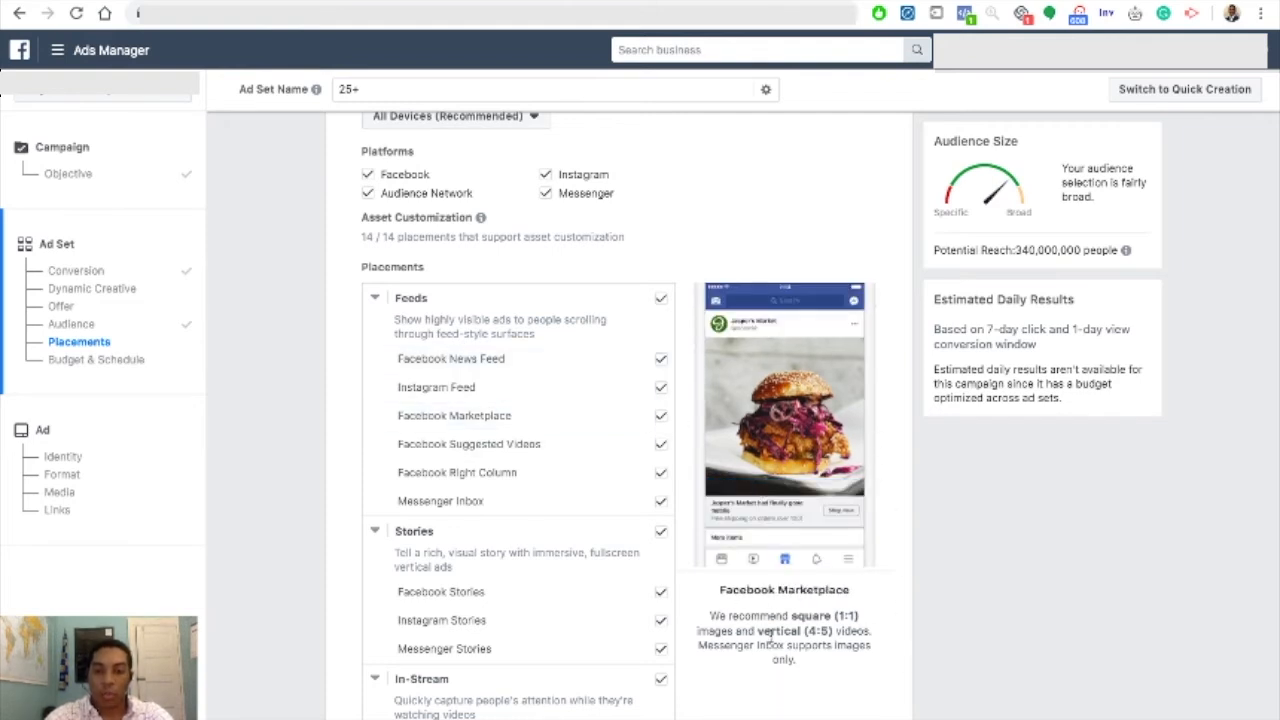
{"action": "scroll", "coordinate": [860, 667], "scroll_direction": "down", "scroll_amount": 2}
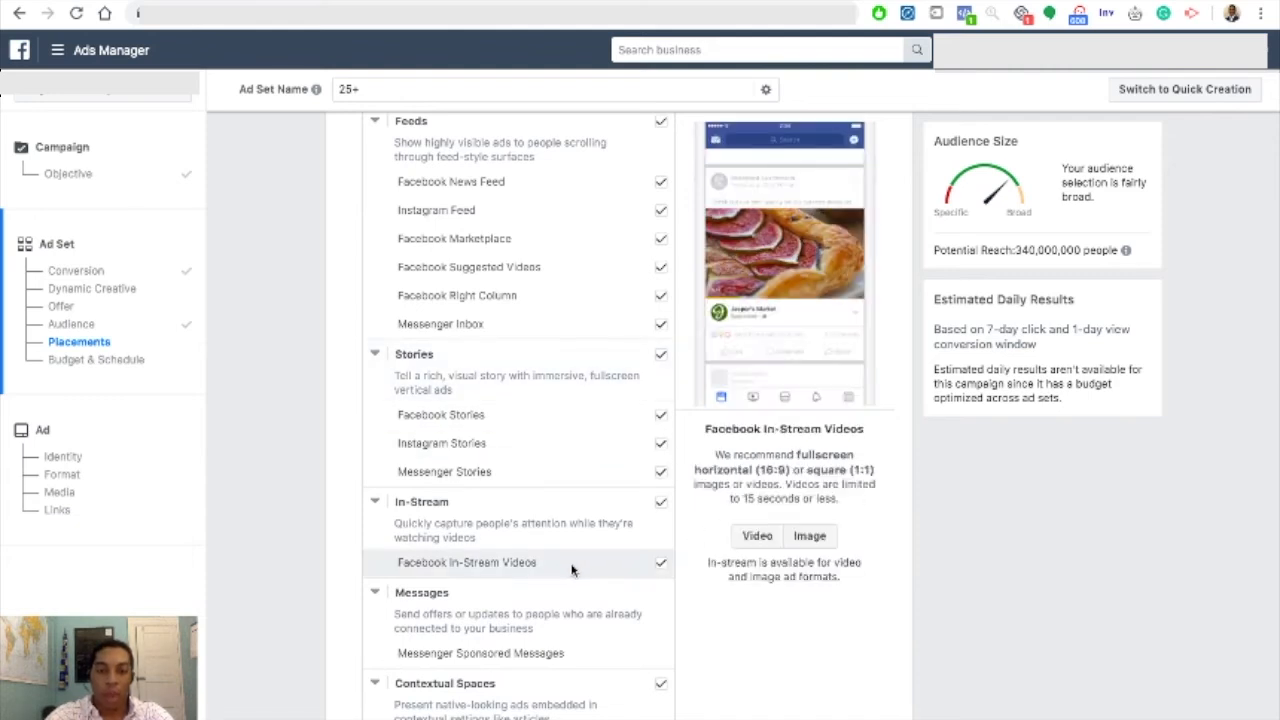
{"action": "scroll", "coordinate": [320, 415], "scroll_direction": "up", "scroll_amount": 5}
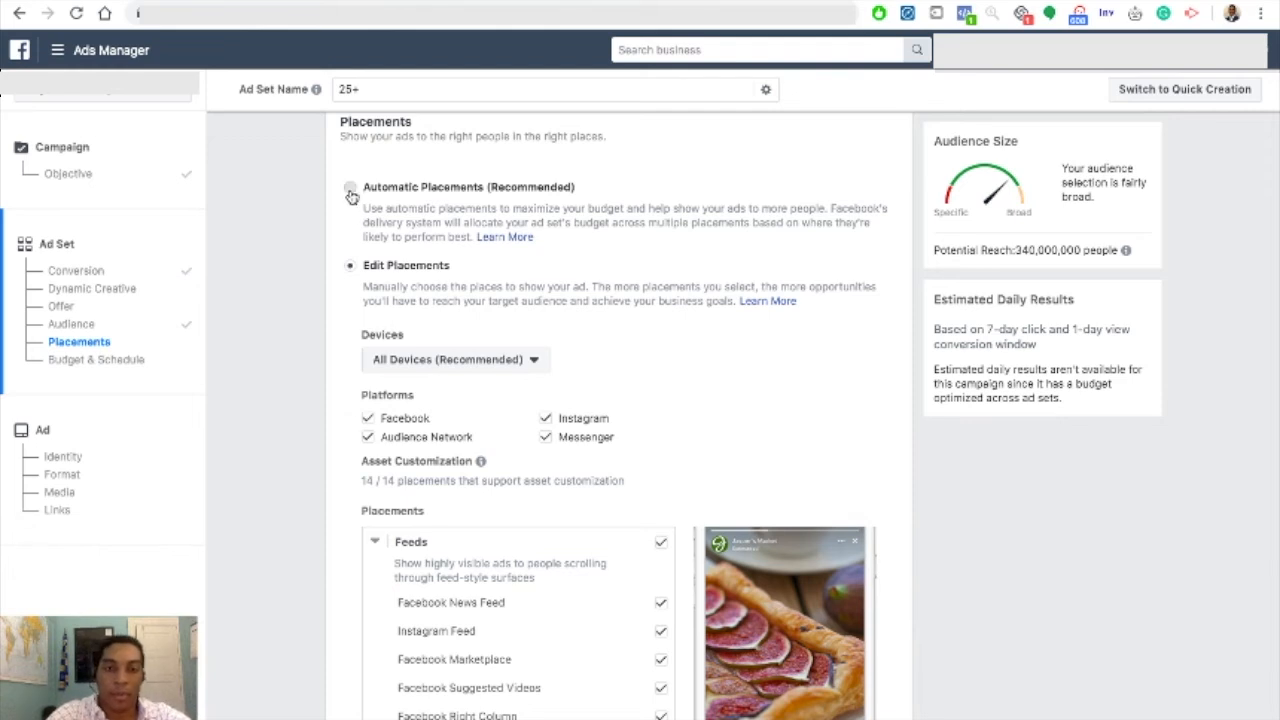
{"action": "left_click", "coordinate": [350, 190]}
Choose Conversions as the ad set's optimization for ad delivery
{"action": "scroll", "coordinate": [407, 475], "scroll_direction": "down", "scroll_amount": 2}
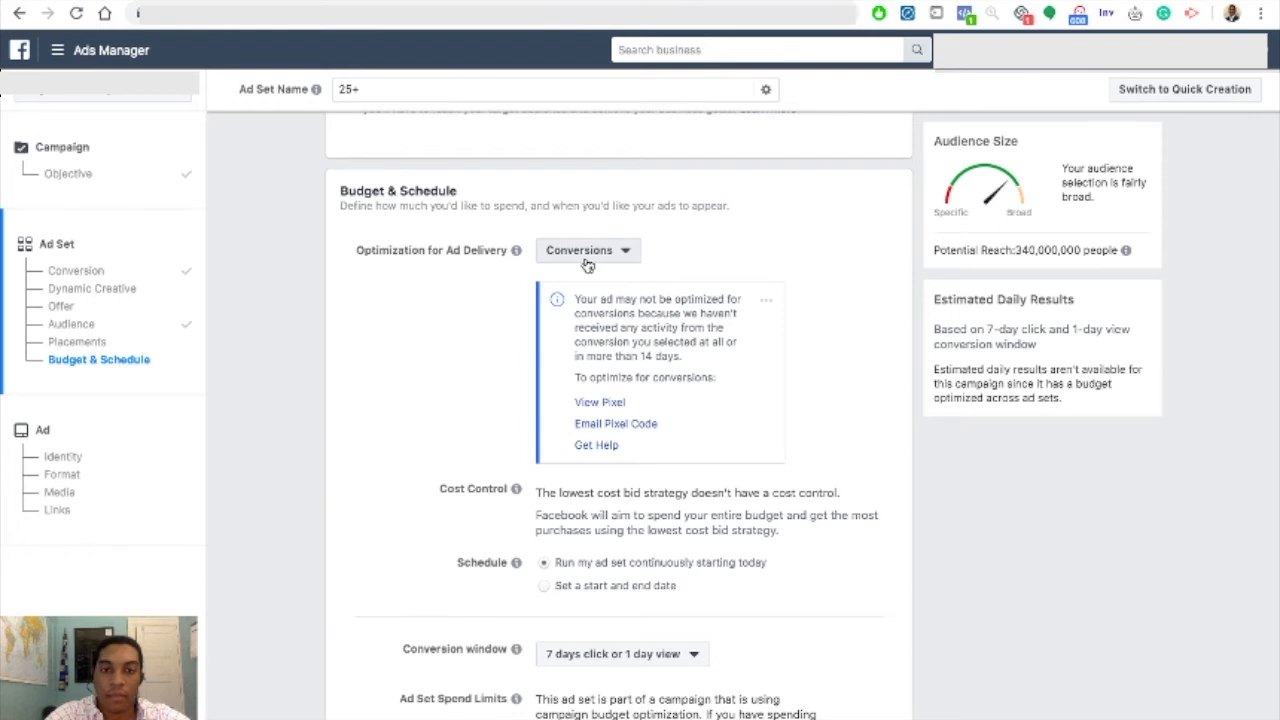
{"action": "left_click", "coordinate": [590, 256]}
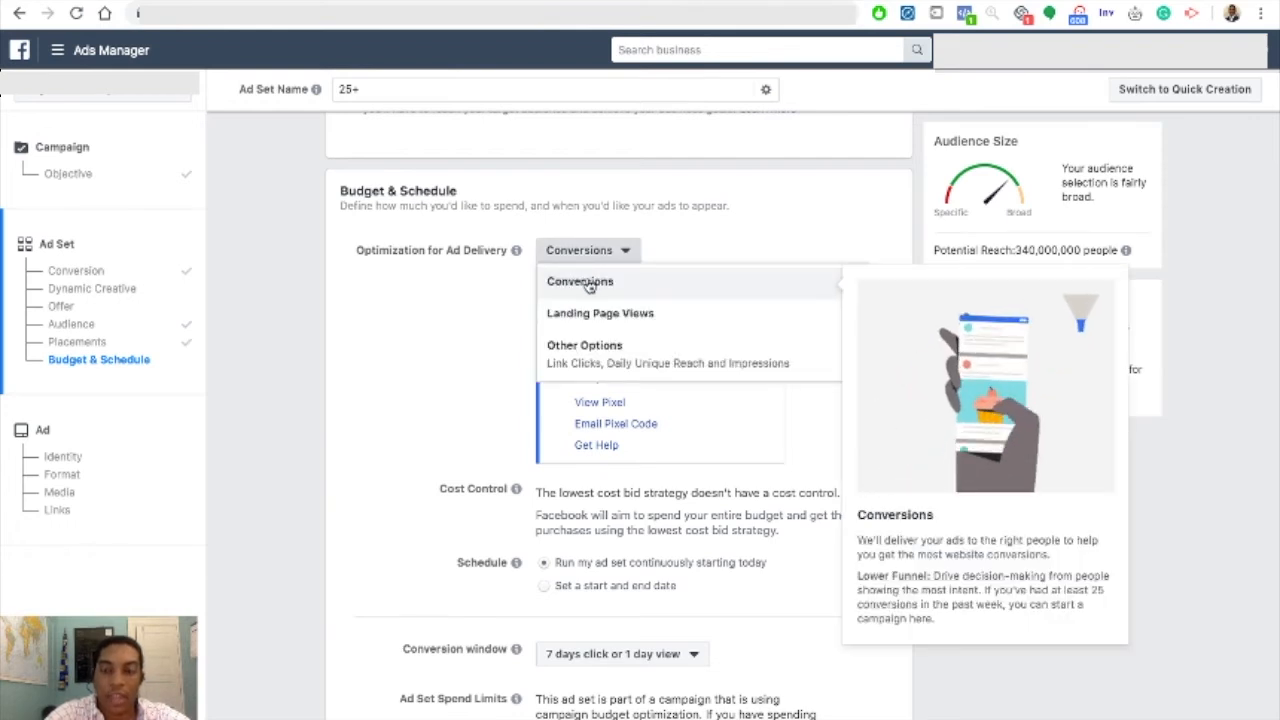
{"action": "left_click", "coordinate": [587, 284]}
Examine the ad set's schedule, advanced budget options and available conversion windows
{"action": "scroll", "coordinate": [414, 409], "scroll_direction": "down", "scroll_amount": 3}
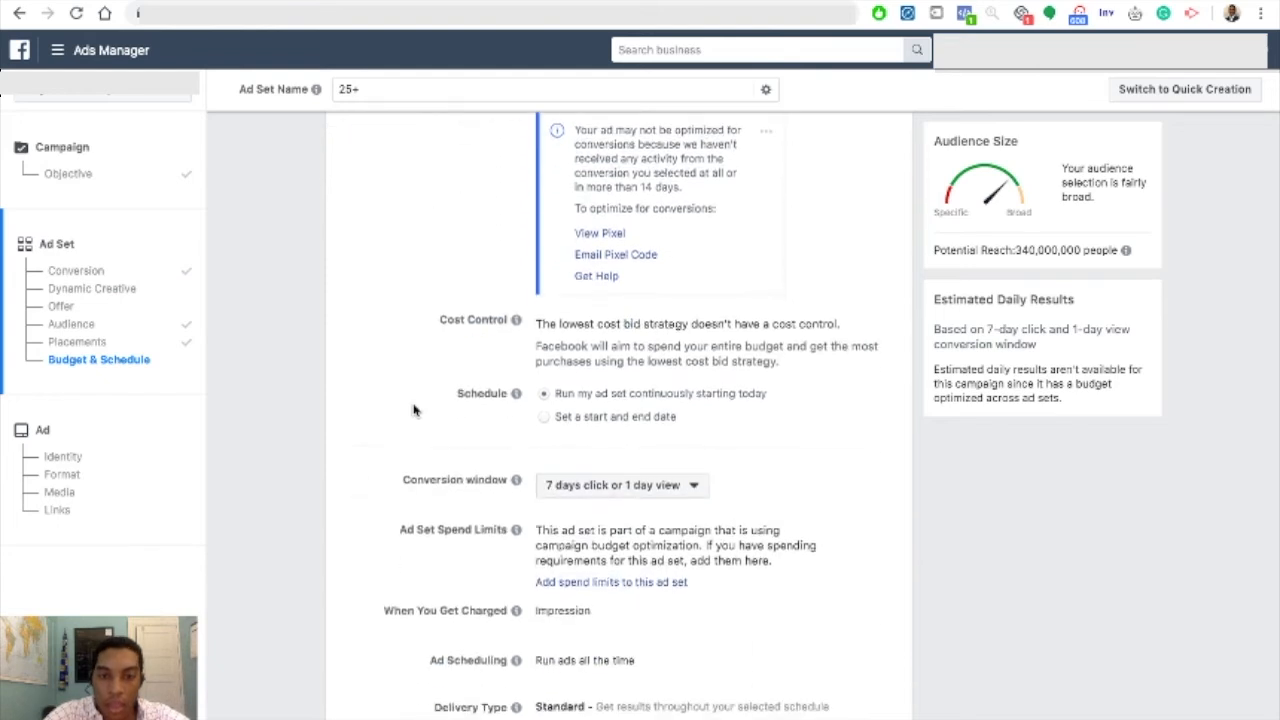
{"action": "scroll", "coordinate": [414, 409], "scroll_direction": "down", "scroll_amount": 1}
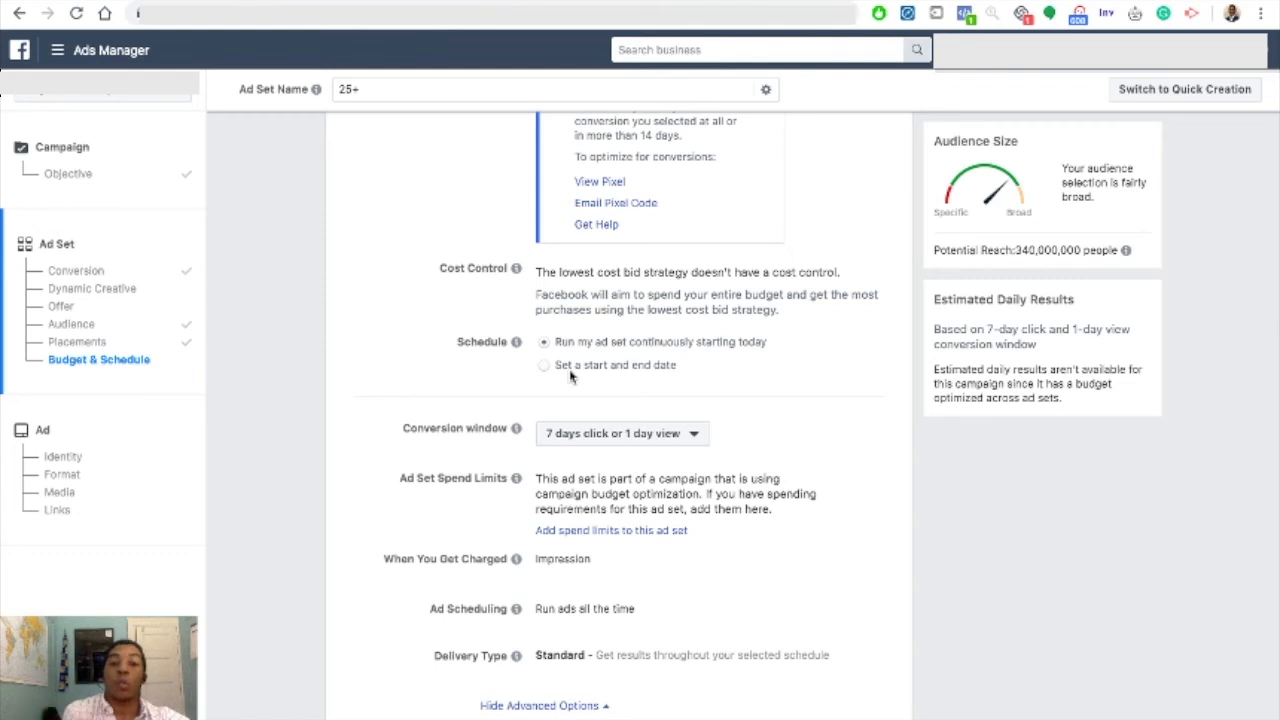
{"action": "scroll", "coordinate": [769, 468], "scroll_direction": "down", "scroll_amount": 1}
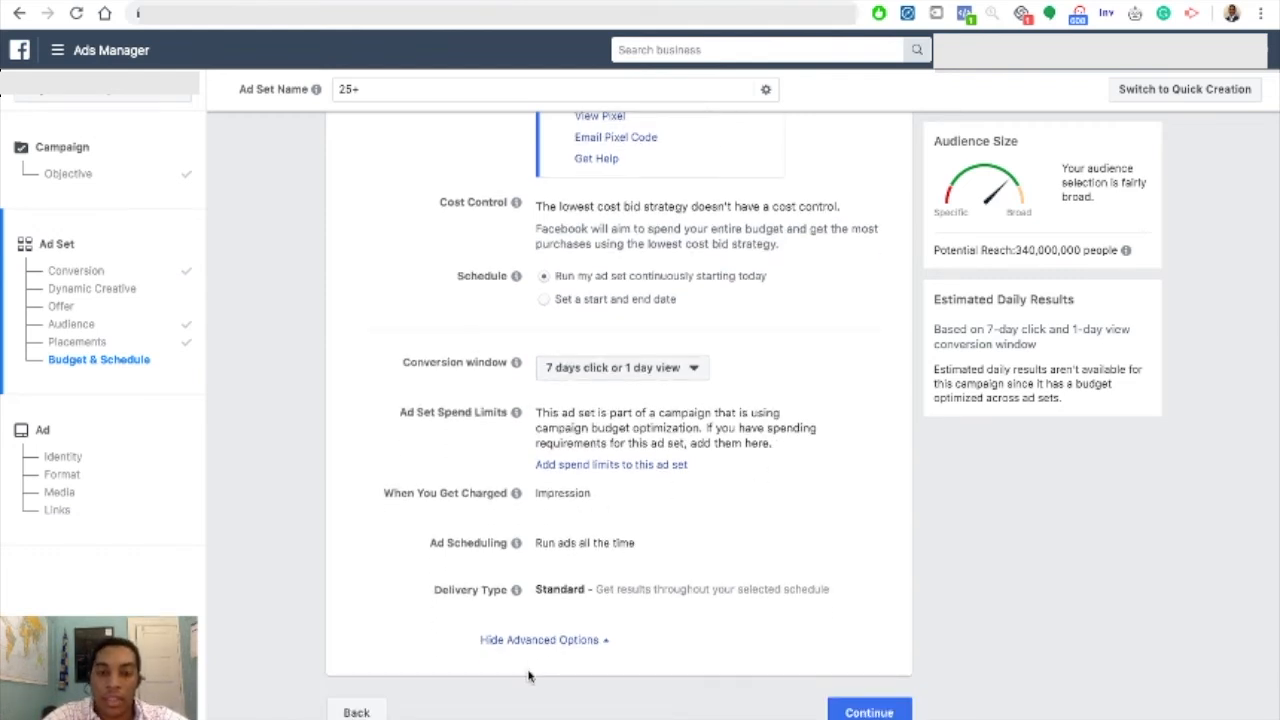
{"action": "left_click", "coordinate": [558, 642]}
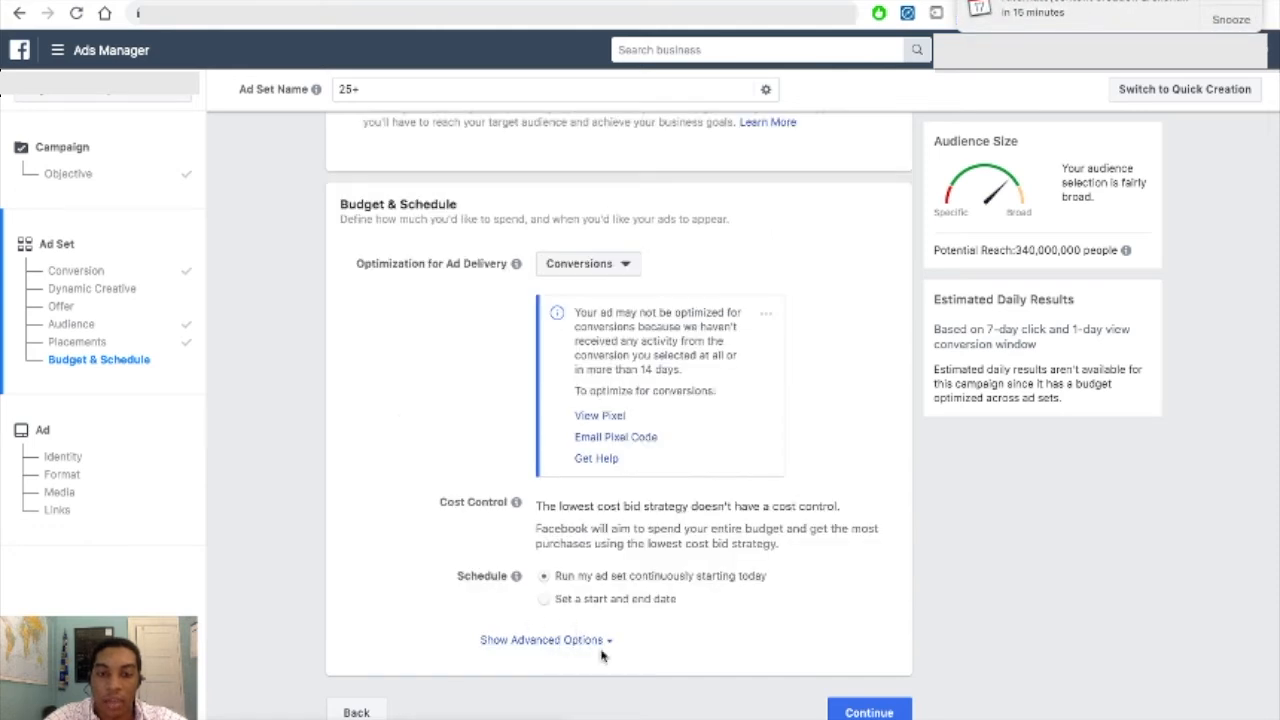
{"action": "left_click", "coordinate": [592, 645]}
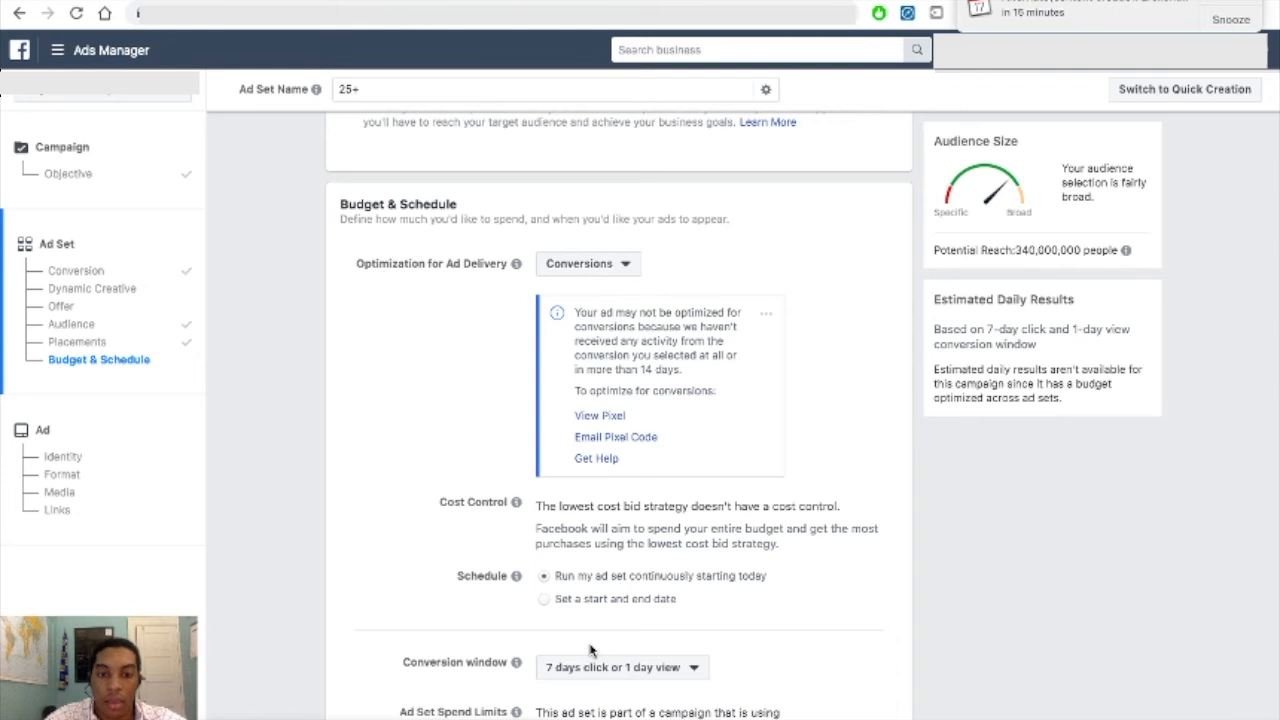
{"action": "scroll", "coordinate": [775, 623], "scroll_direction": "down", "scroll_amount": 3}
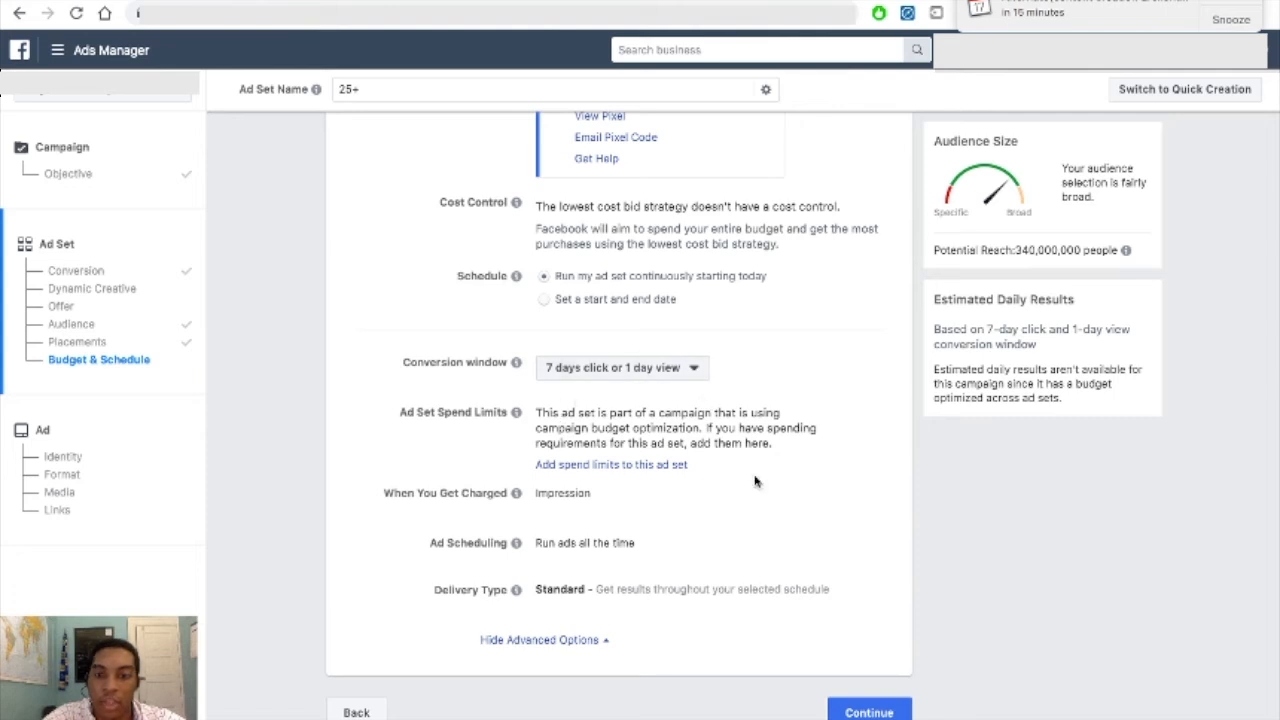
{"action": "left_click", "coordinate": [692, 370]}
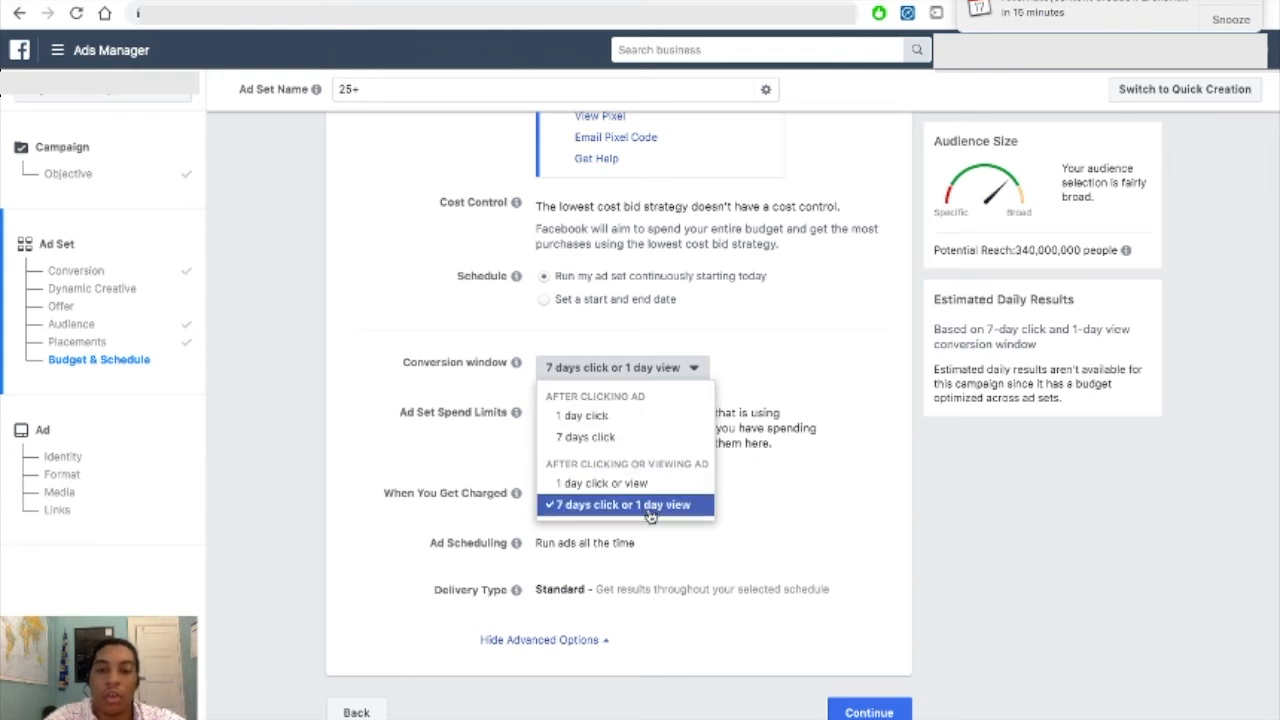
{"action": "left_click", "coordinate": [772, 513]}
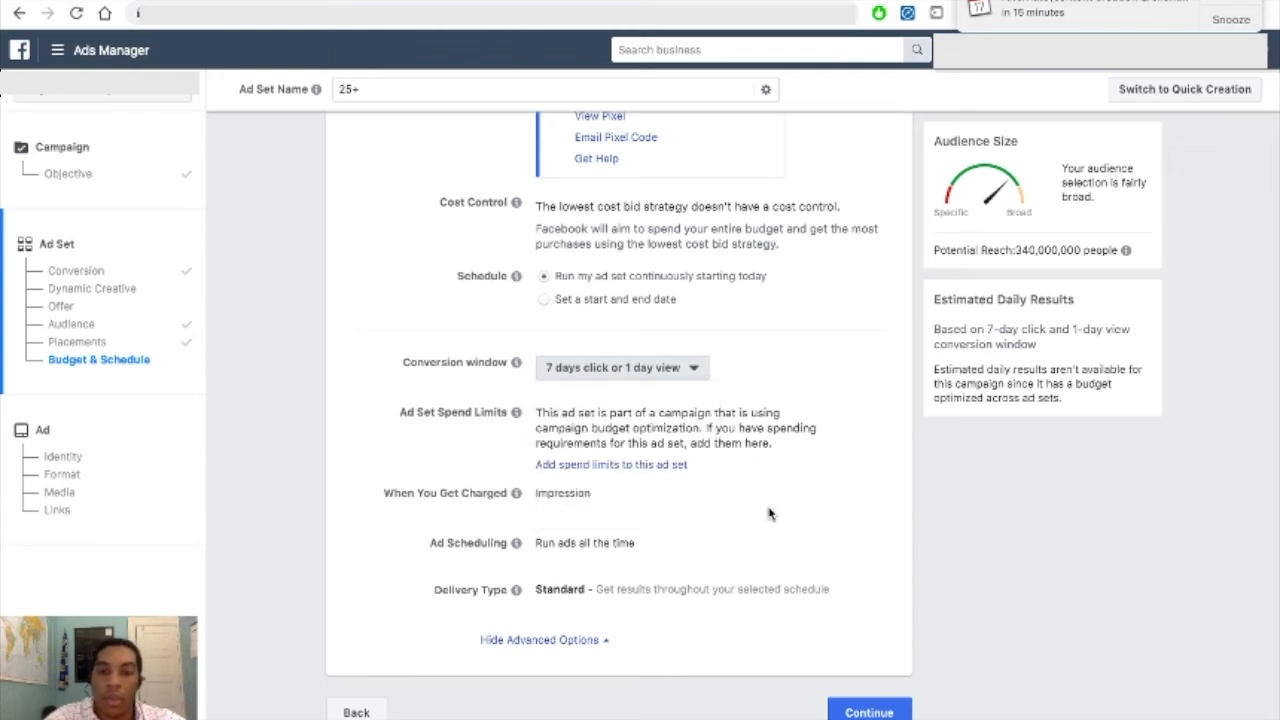
Continue to the ad setup and select the business's Instagram account instead of the selected Page for the ad's identity
{"action": "left_click", "coordinate": [866, 712]}
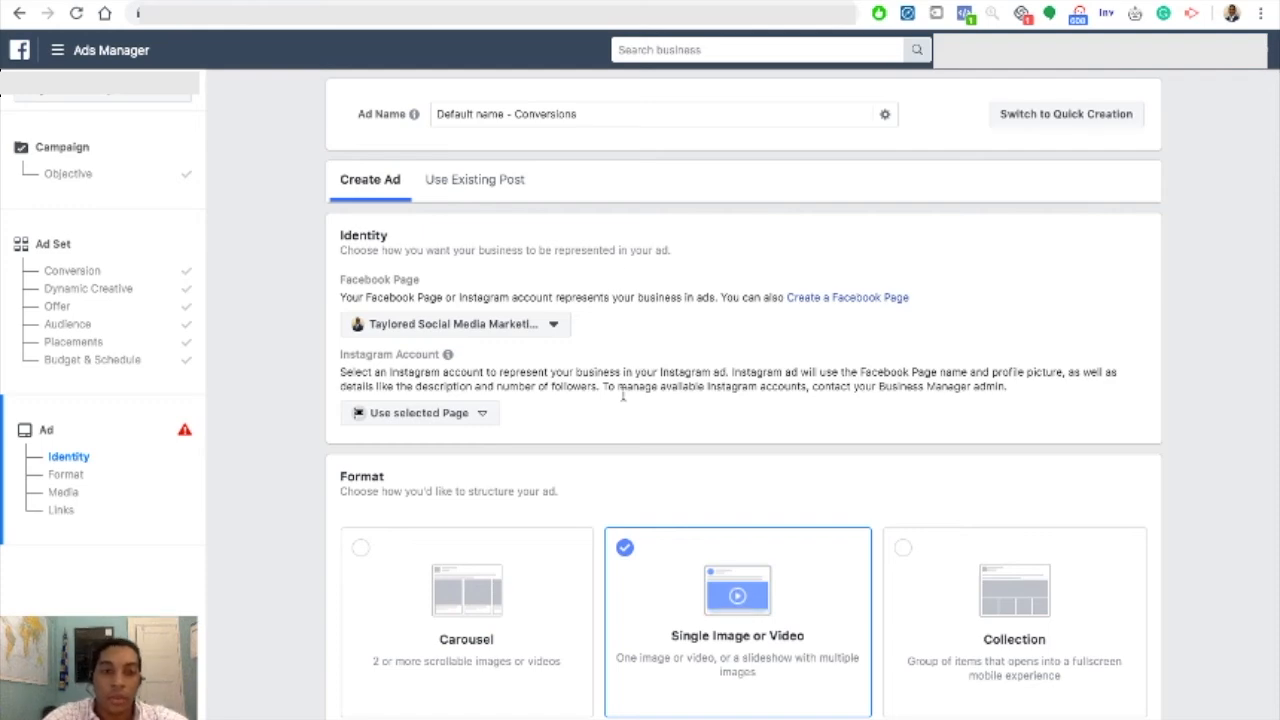
{"action": "scroll", "coordinate": [620, 408], "scroll_direction": "down", "scroll_amount": 3}
{"action": "scroll", "coordinate": [620, 408], "scroll_direction": "up", "scroll_amount": 3}
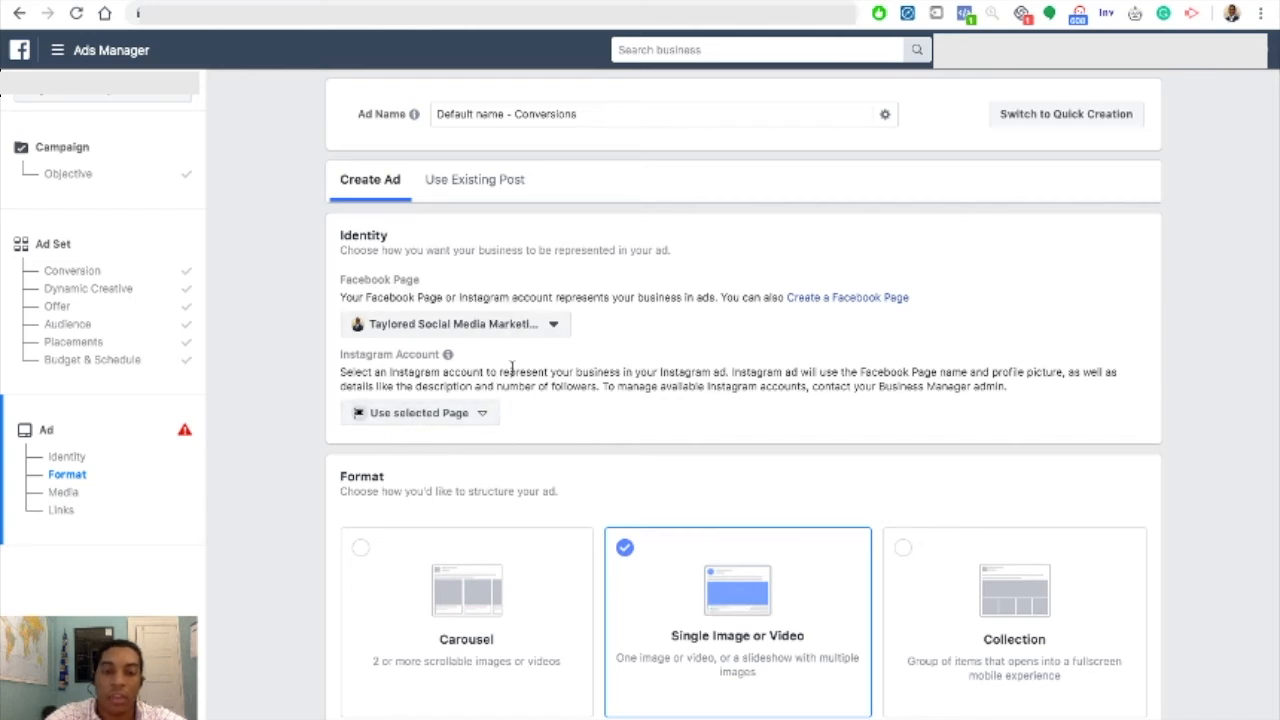
{"action": "left_click", "coordinate": [484, 417]}
{"action": "left_click", "coordinate": [463, 481]}
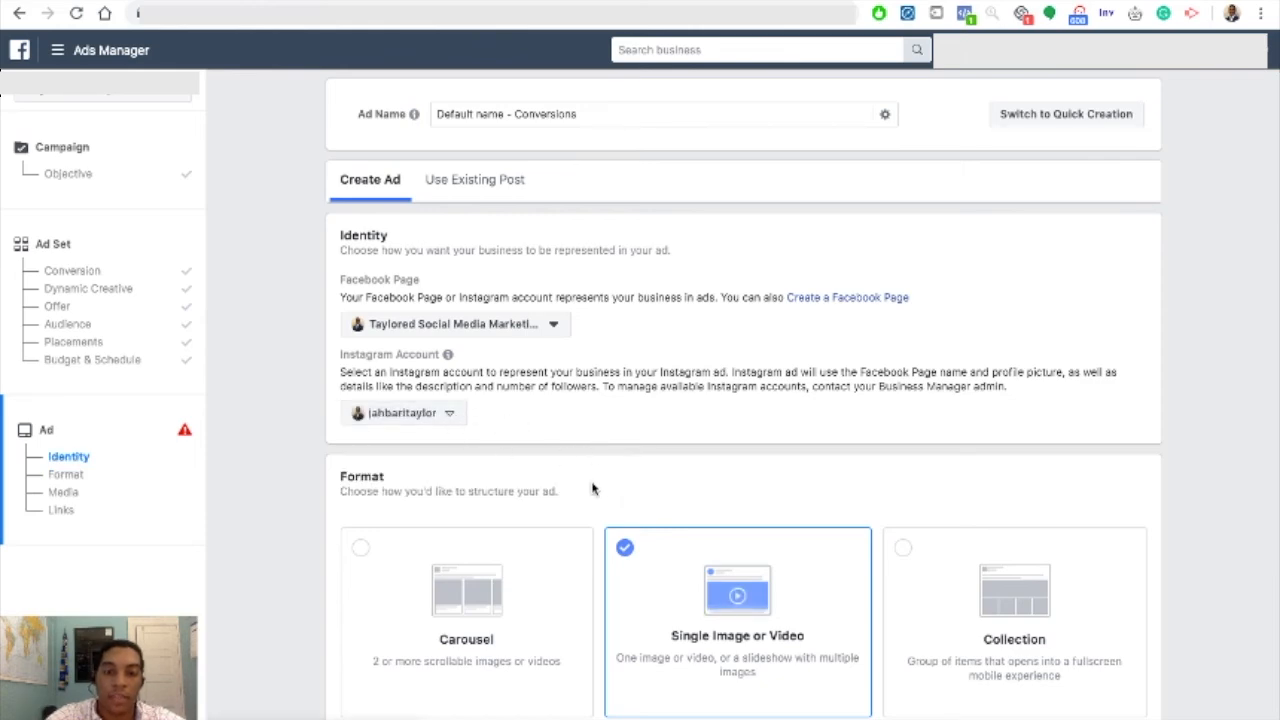
{"action": "scroll", "coordinate": [592, 488], "scroll_direction": "down", "scroll_amount": 5}
{"action": "scroll", "coordinate": [592, 488], "scroll_direction": "up", "scroll_amount": 1}
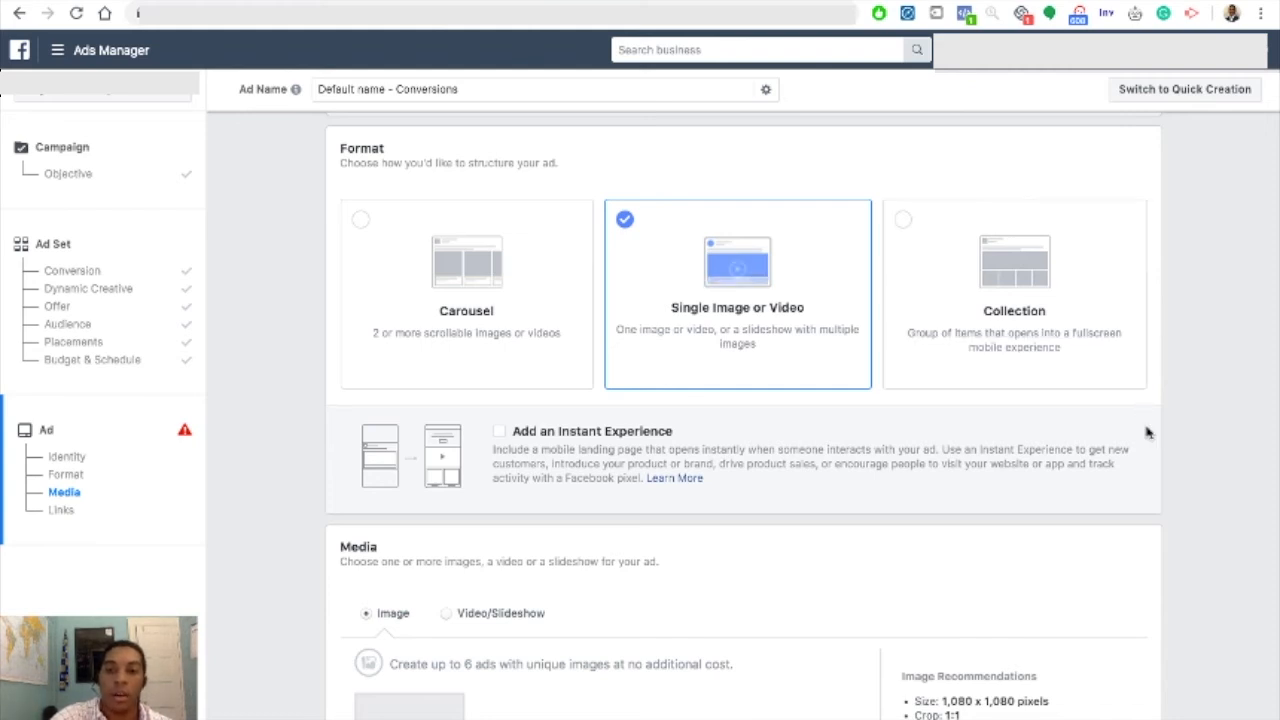
Examine the Instant Experience templates offered for the single image or video format, and leave Instant Experience turned off
{"action": "scroll", "coordinate": [1146, 431], "scroll_direction": "down", "scroll_amount": 3}
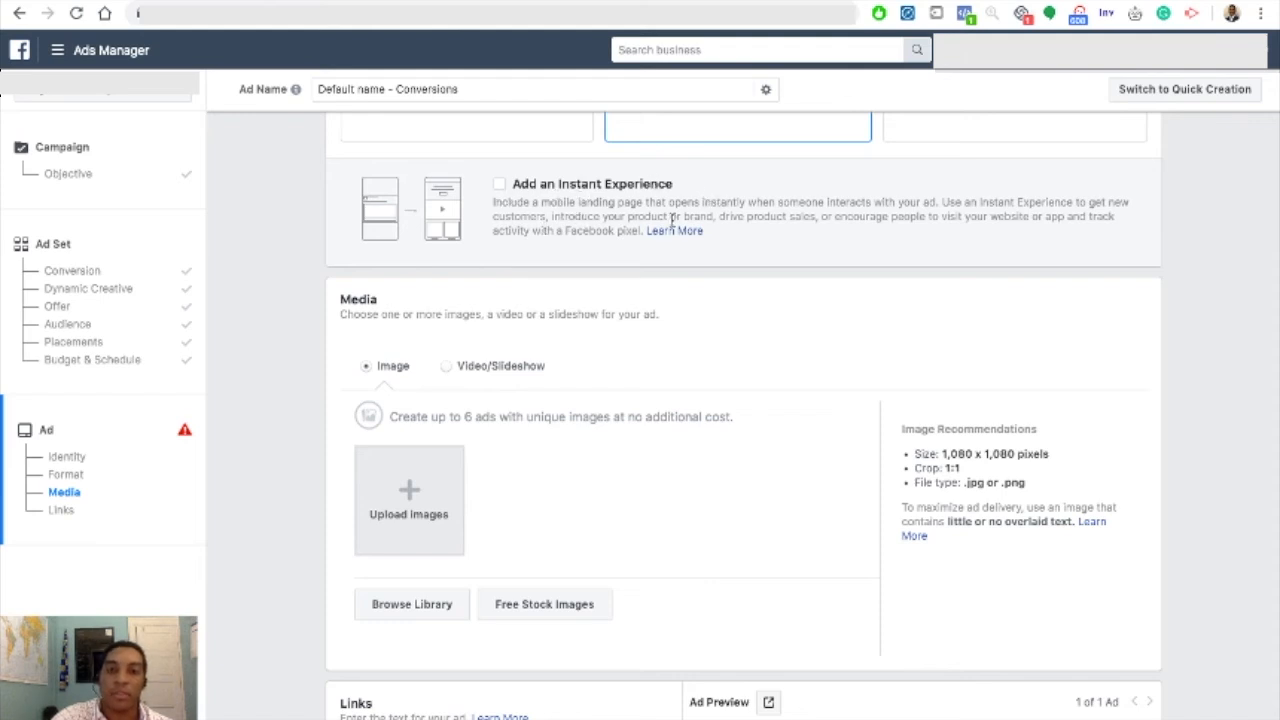
{"action": "scroll", "coordinate": [729, 243], "scroll_direction": "up", "scroll_amount": 2}
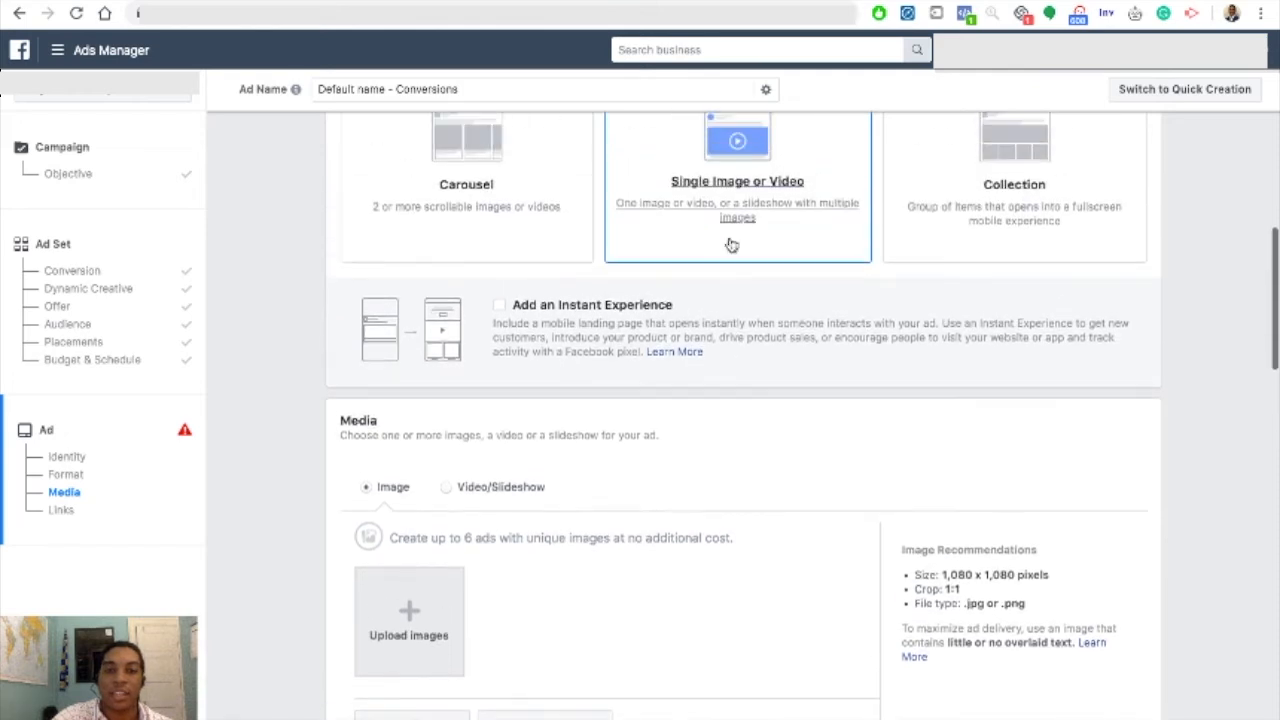
{"action": "left_click", "coordinate": [500, 306]}
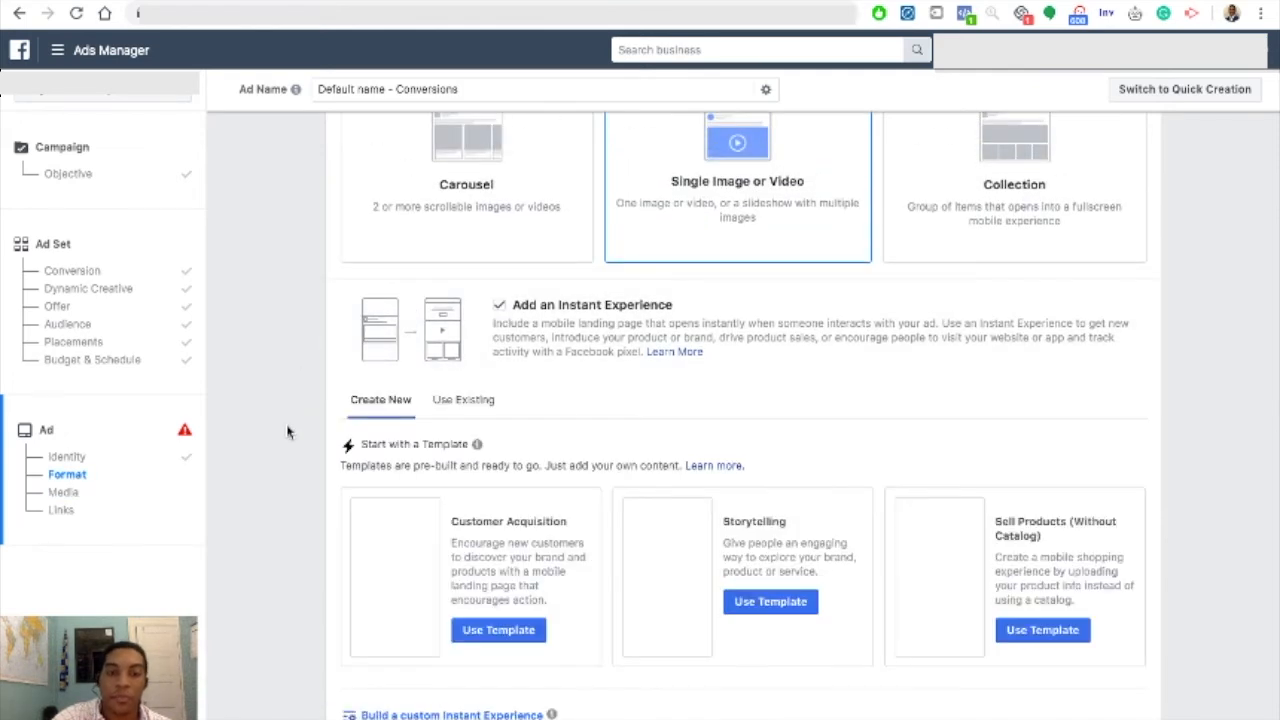
{"action": "scroll", "coordinate": [287, 432], "scroll_direction": "down", "scroll_amount": 1}
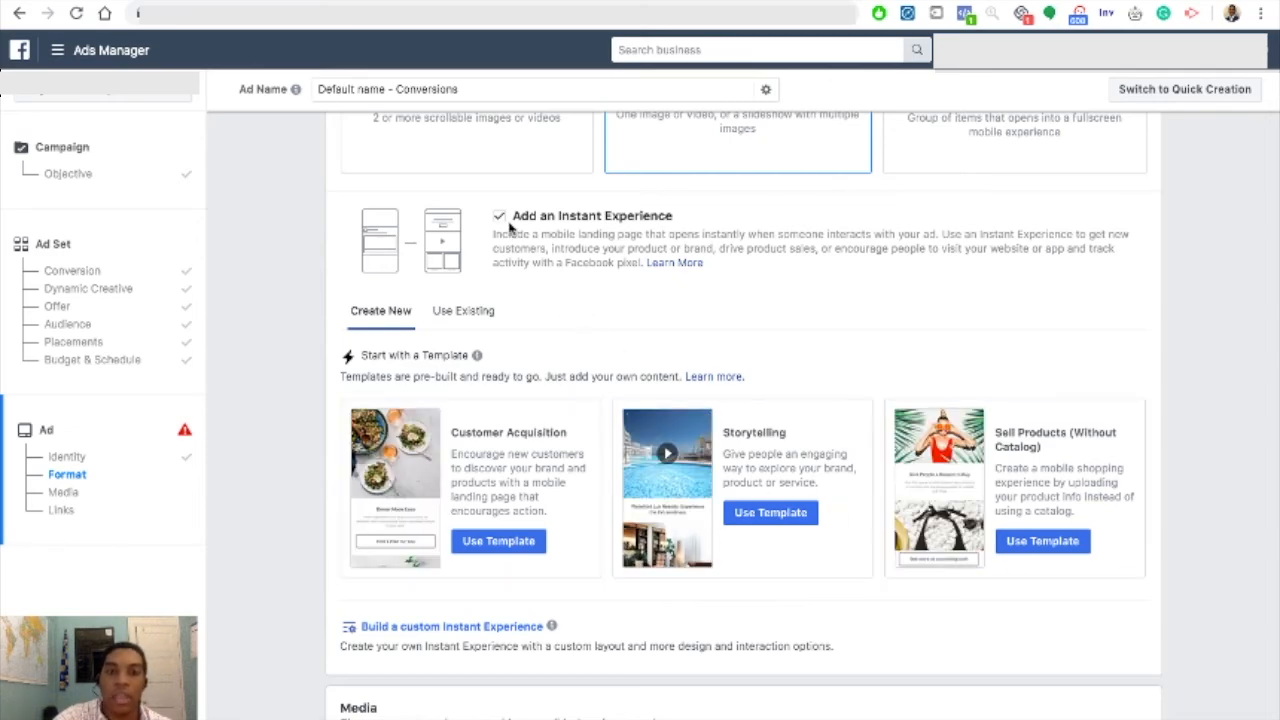
{"action": "left_click", "coordinate": [770, 240]}
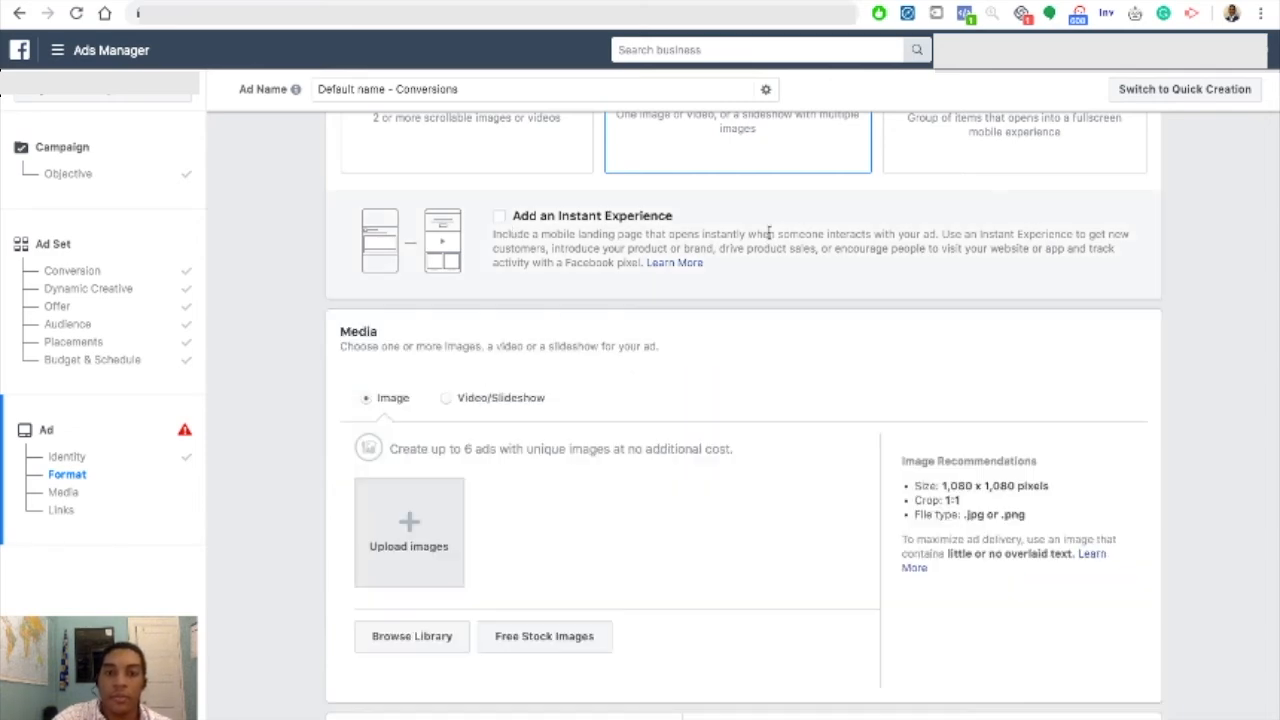
Use the 1080 × 1080 puppies image as the ad's media and set the primary text to "Shop for our new dog products."
{"action": "scroll", "coordinate": [768, 376], "scroll_direction": "down", "scroll_amount": 1}
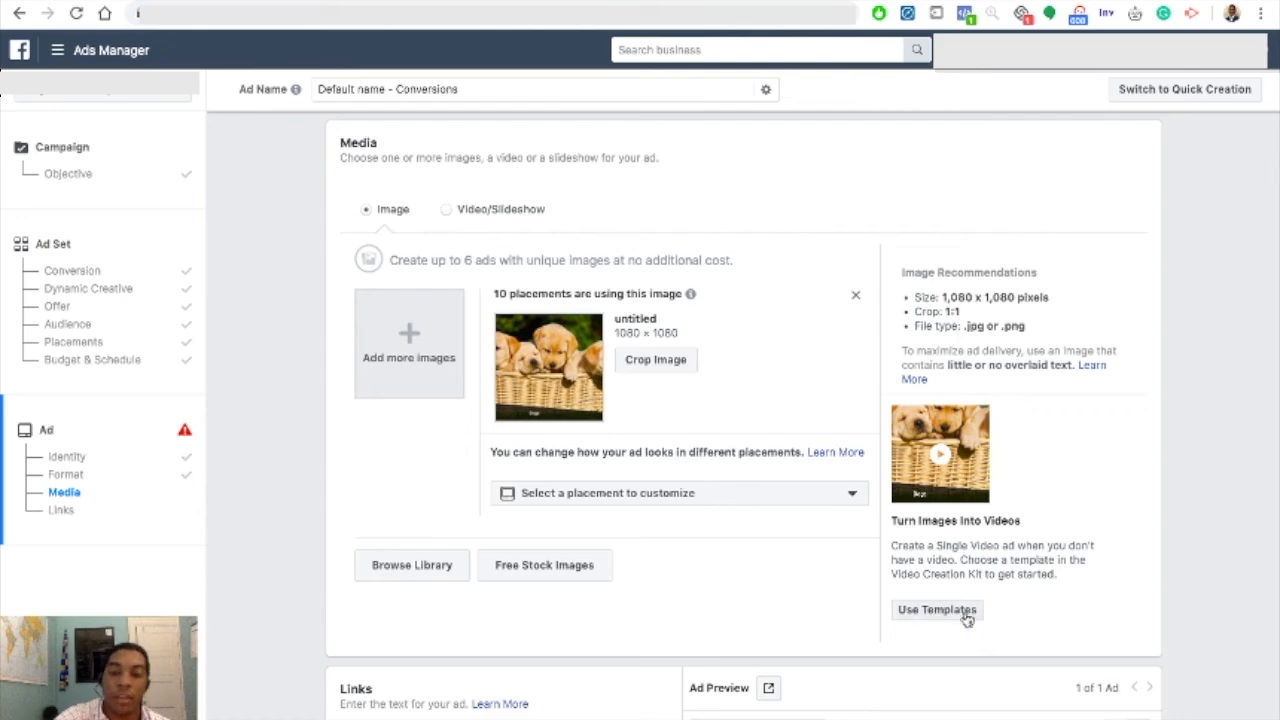
{"action": "scroll", "coordinate": [866, 563], "scroll_direction": "down", "scroll_amount": 3}
{"action": "scroll", "coordinate": [866, 563], "scroll_direction": "down", "scroll_amount": 3}
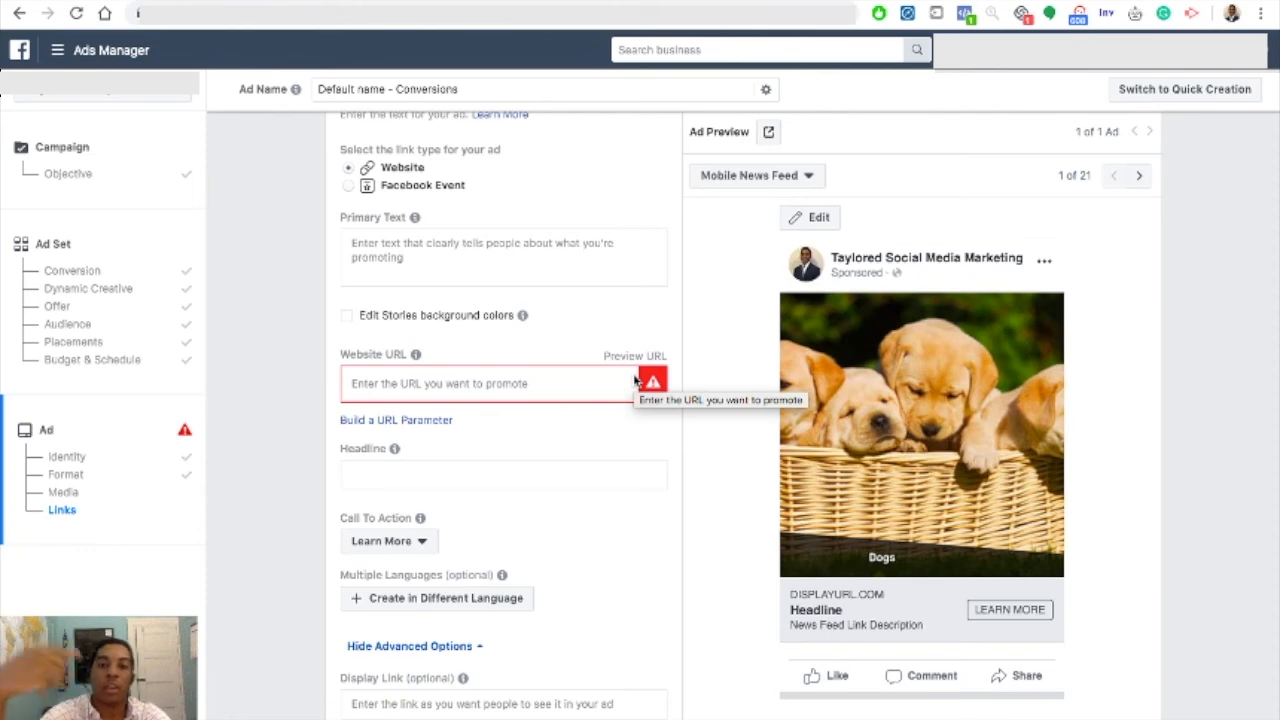
{"action": "left_click", "coordinate": [478, 247]}
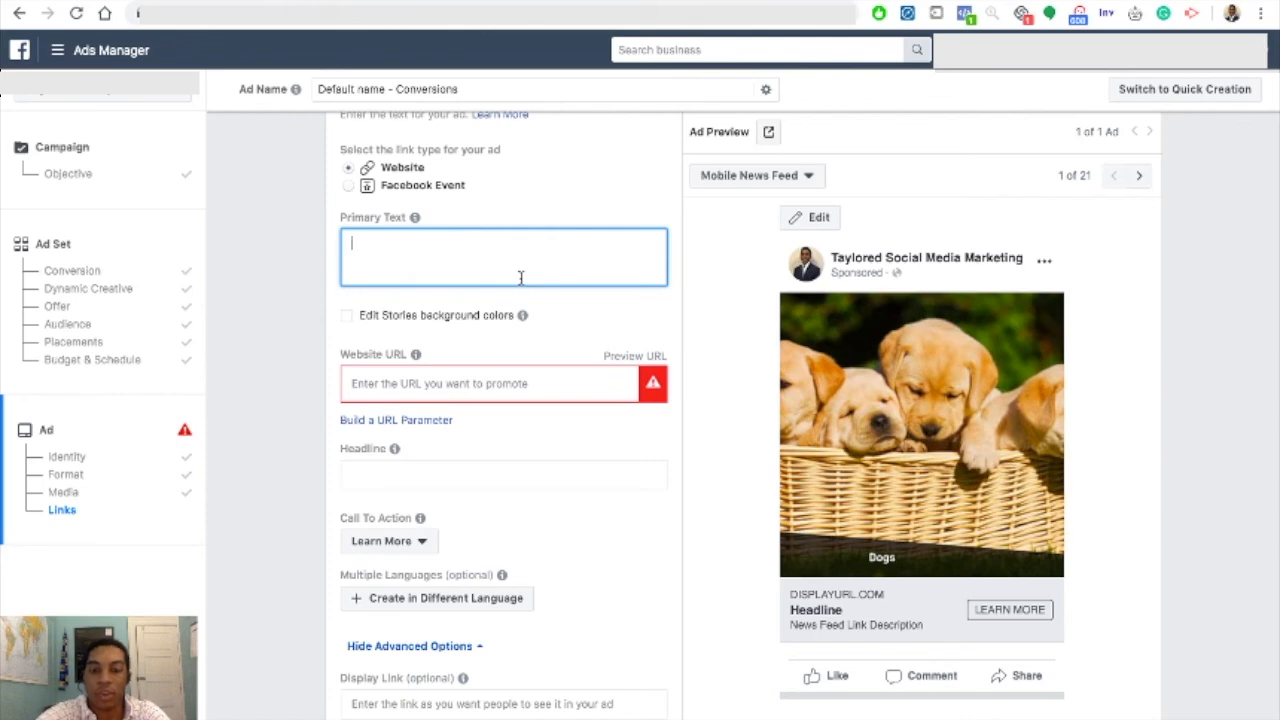
{"action": "type", "text": "Top"}
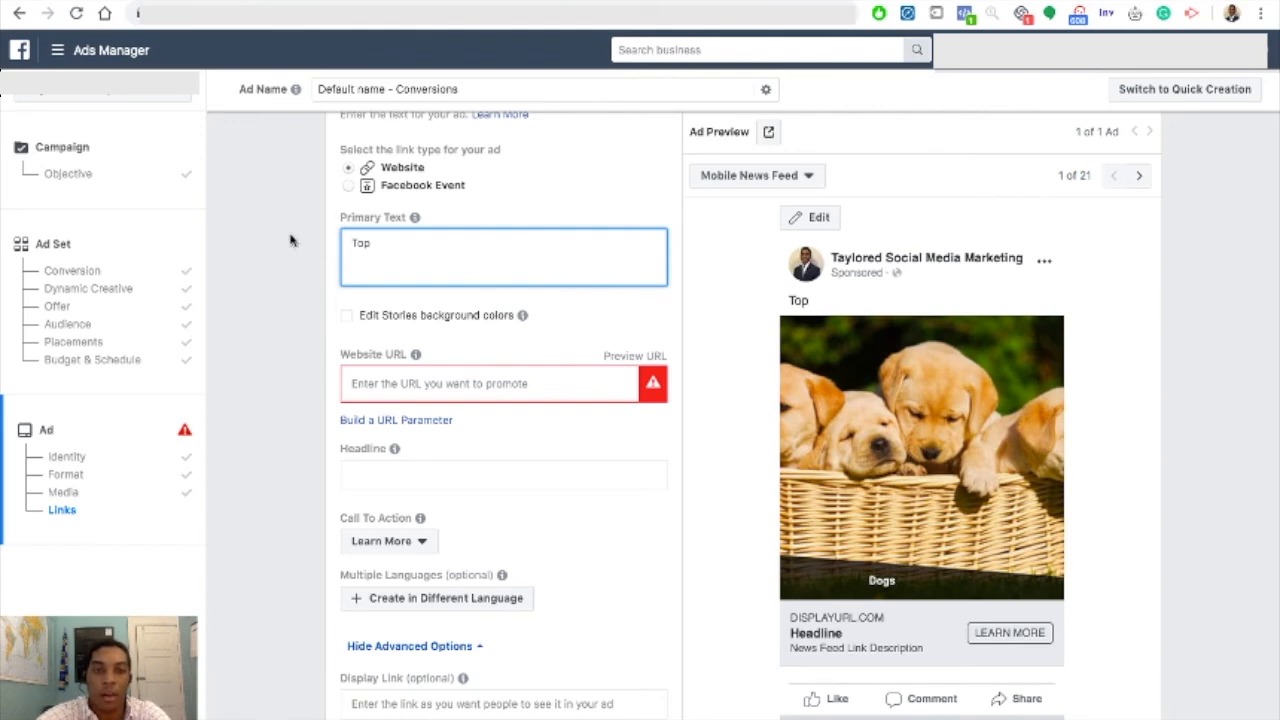
{"action": "left_click_drag", "start_coordinate": [384, 248], "coordinate": [330, 247]}
{"action": "type", "text": "Shop for our new do"}
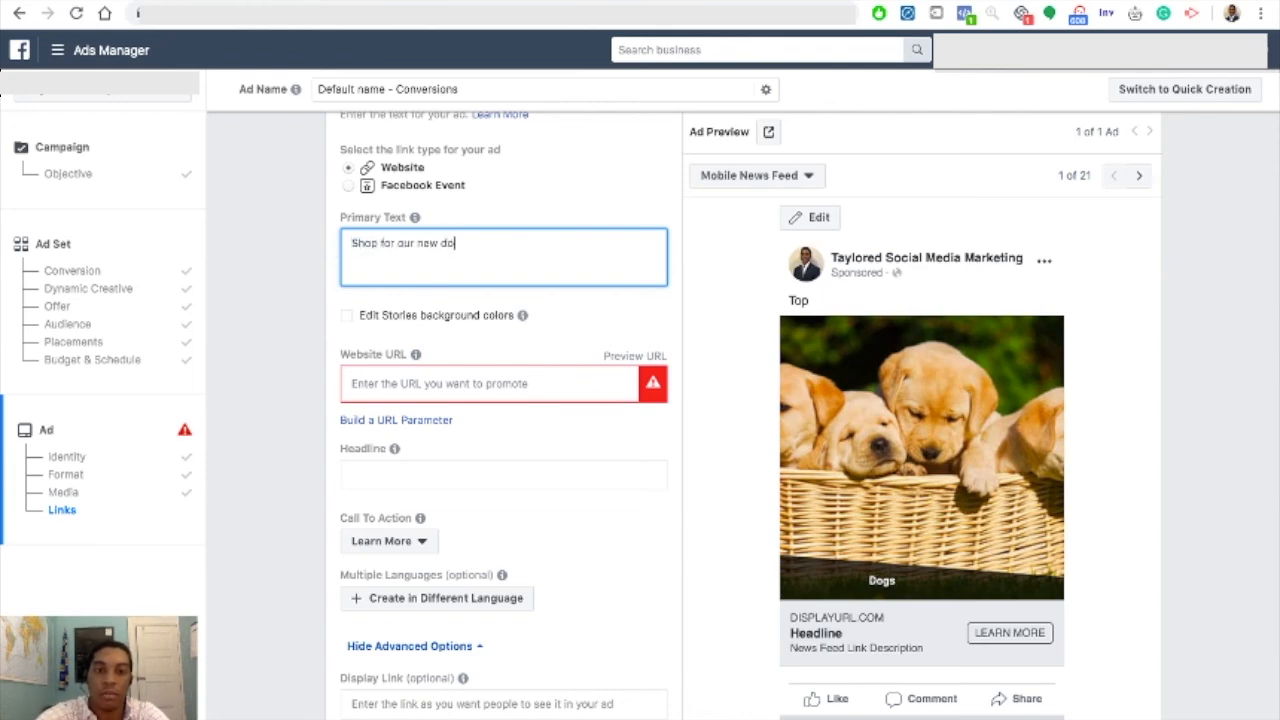
{"action": "type", "text": "g products"}
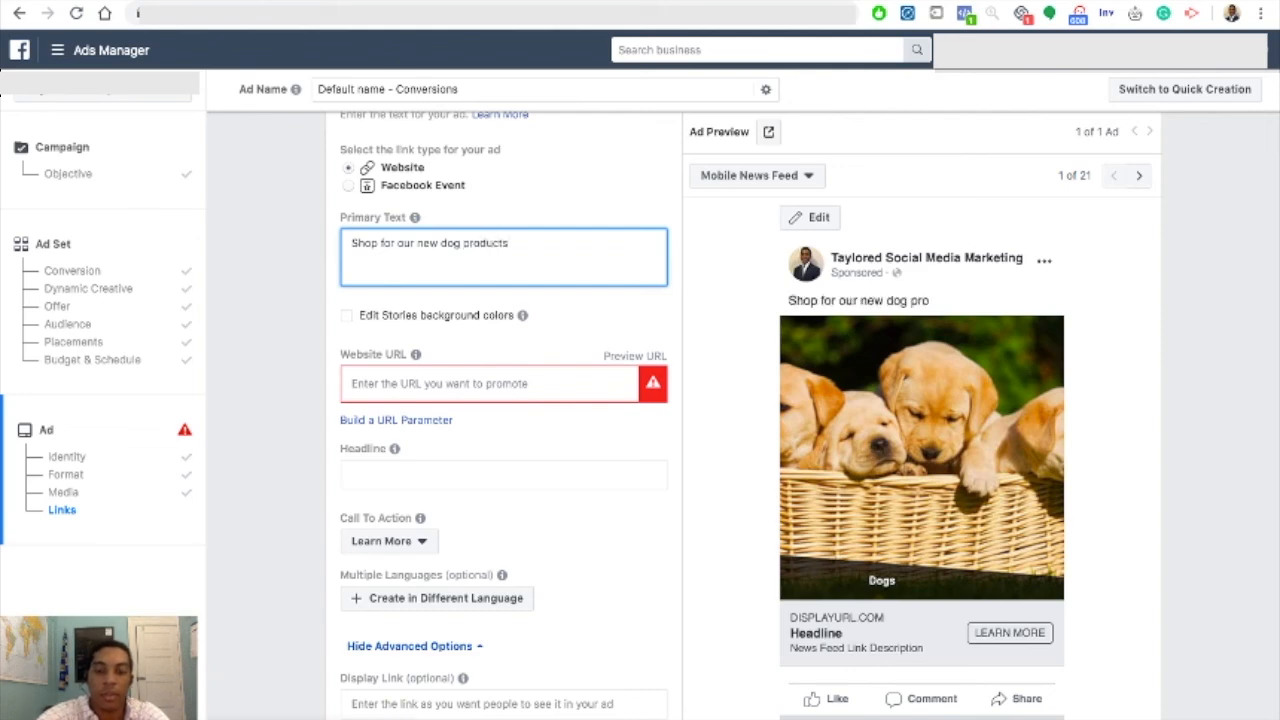
{"action": "type", "text": "."}
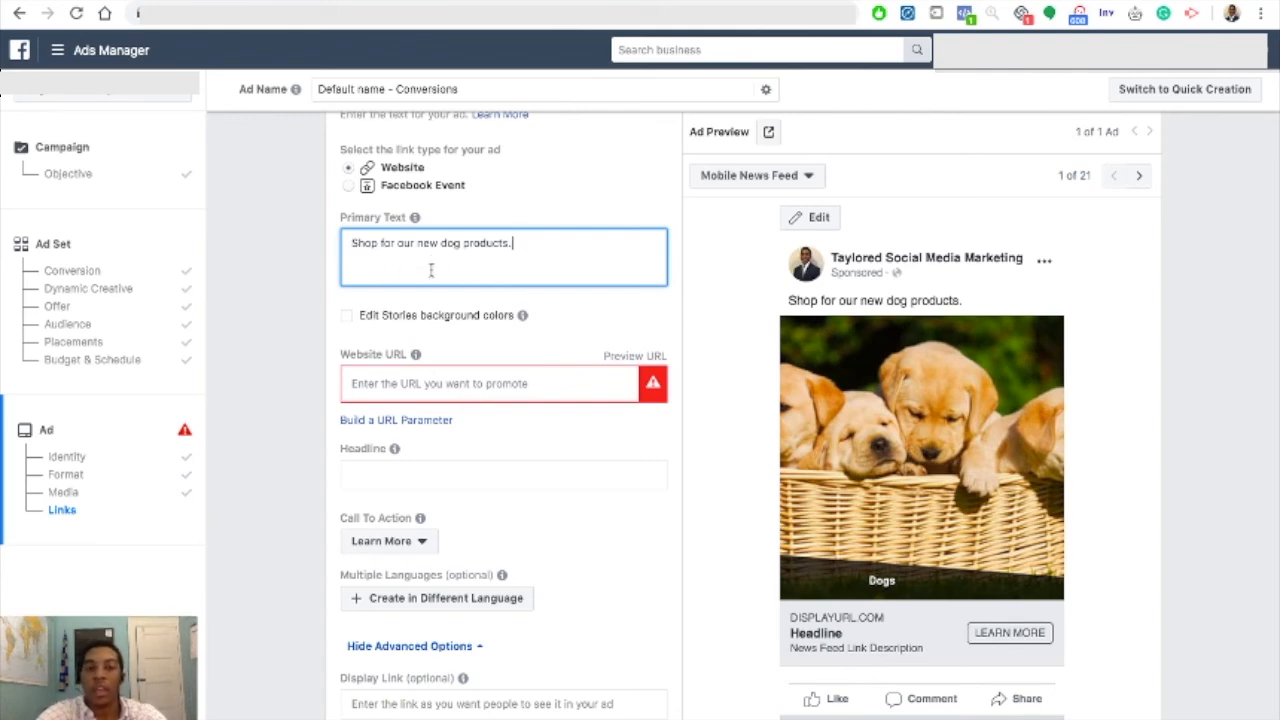
Set the ad's website URL to dogs.com
{"action": "left_click", "coordinate": [495, 385]}
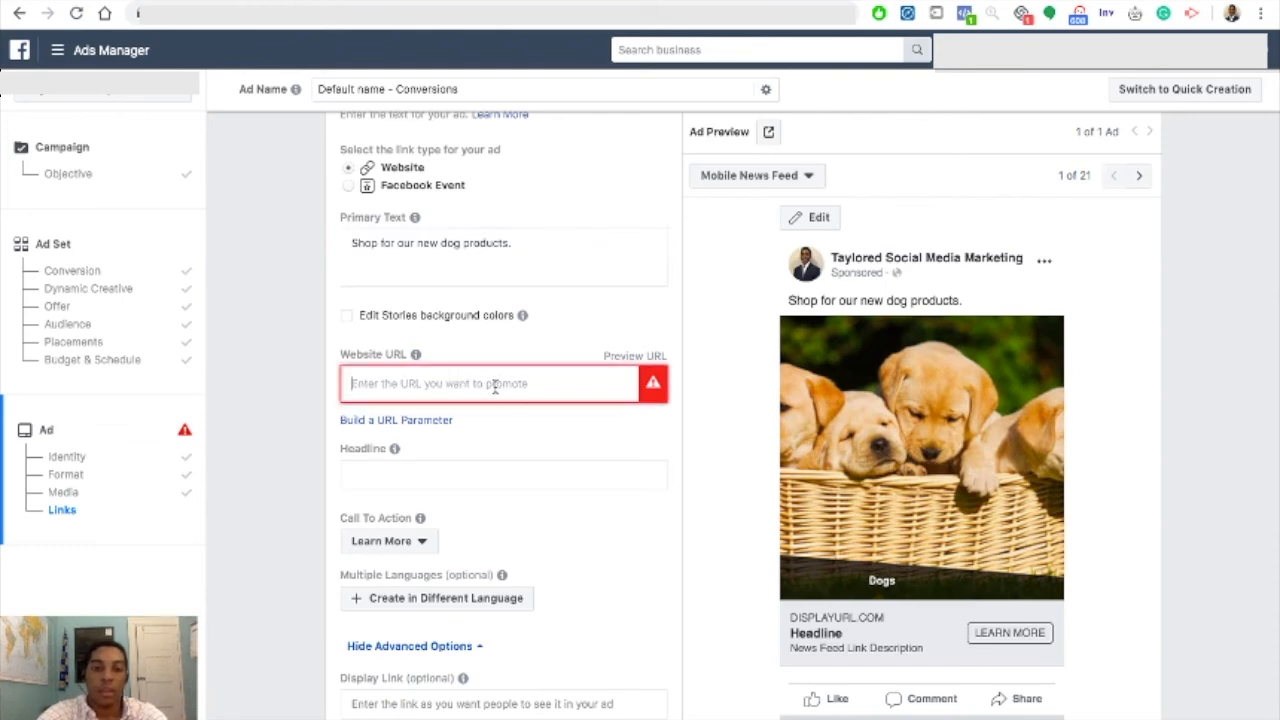
{"action": "type", "text": "d"}
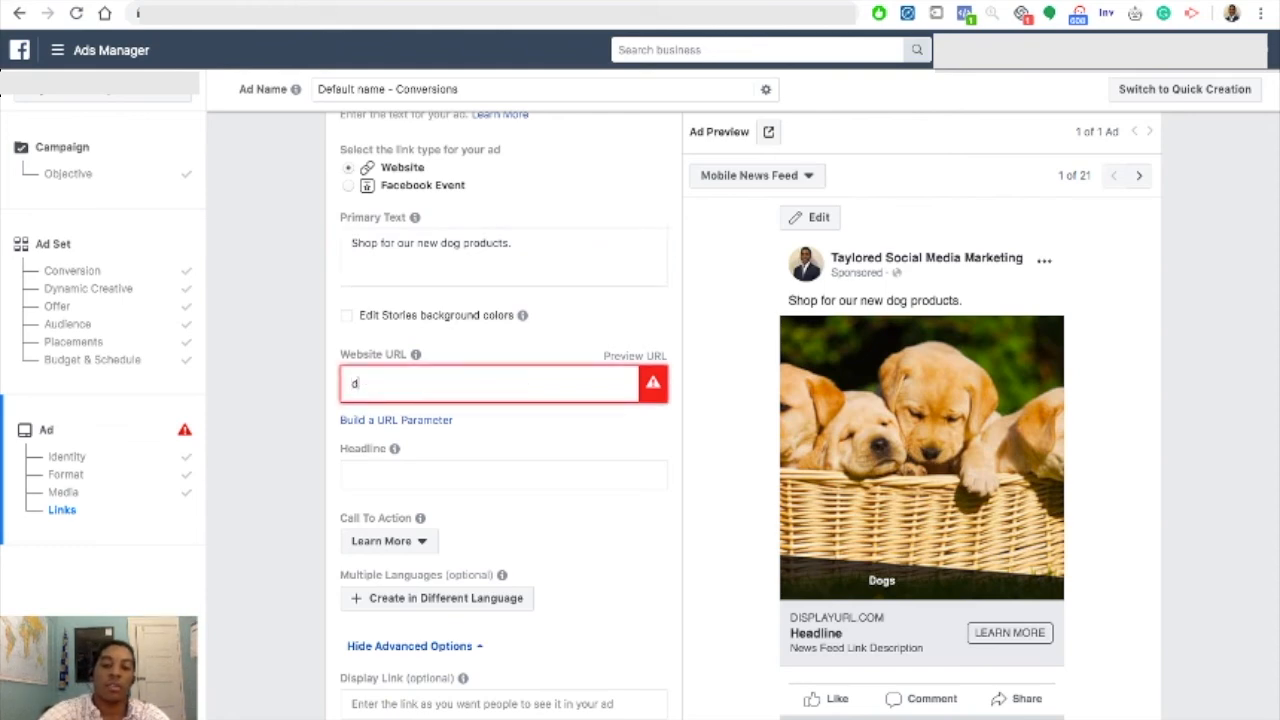
{"action": "type", "text": "ogs.com"}
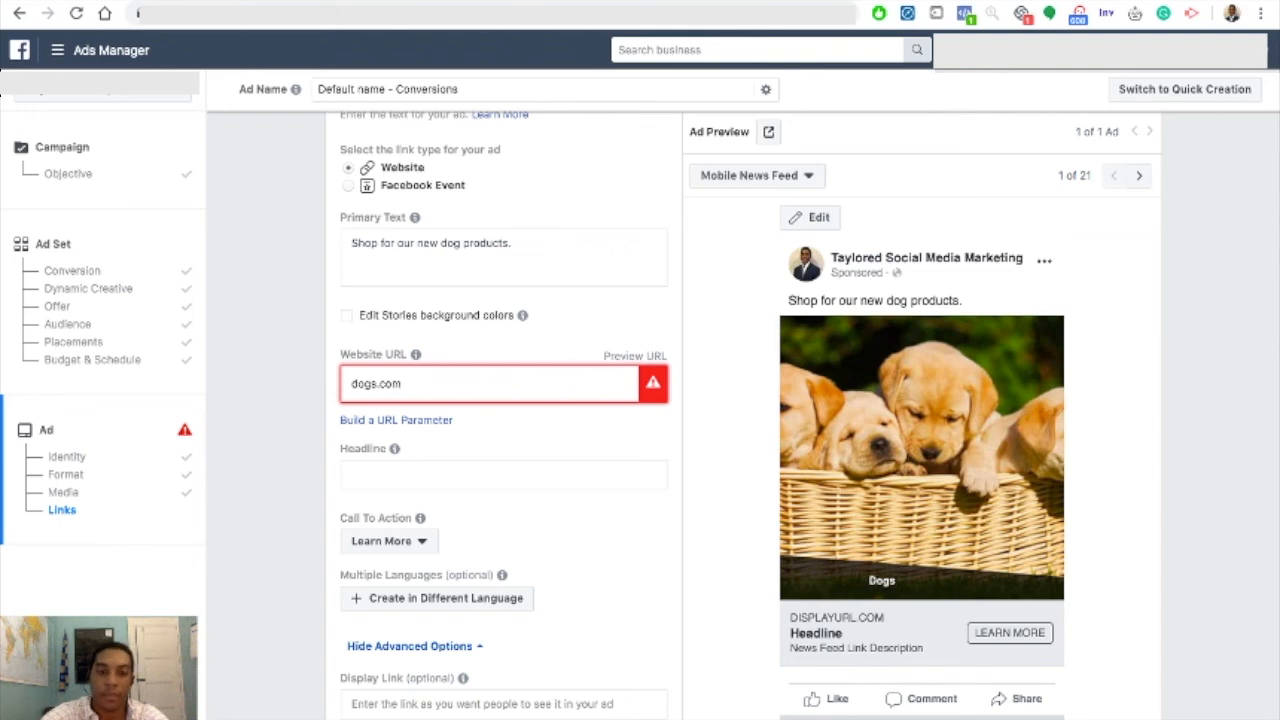
Set the ad's headline to "Shop Our Toys Today"
{"action": "left_click", "coordinate": [551, 474]}
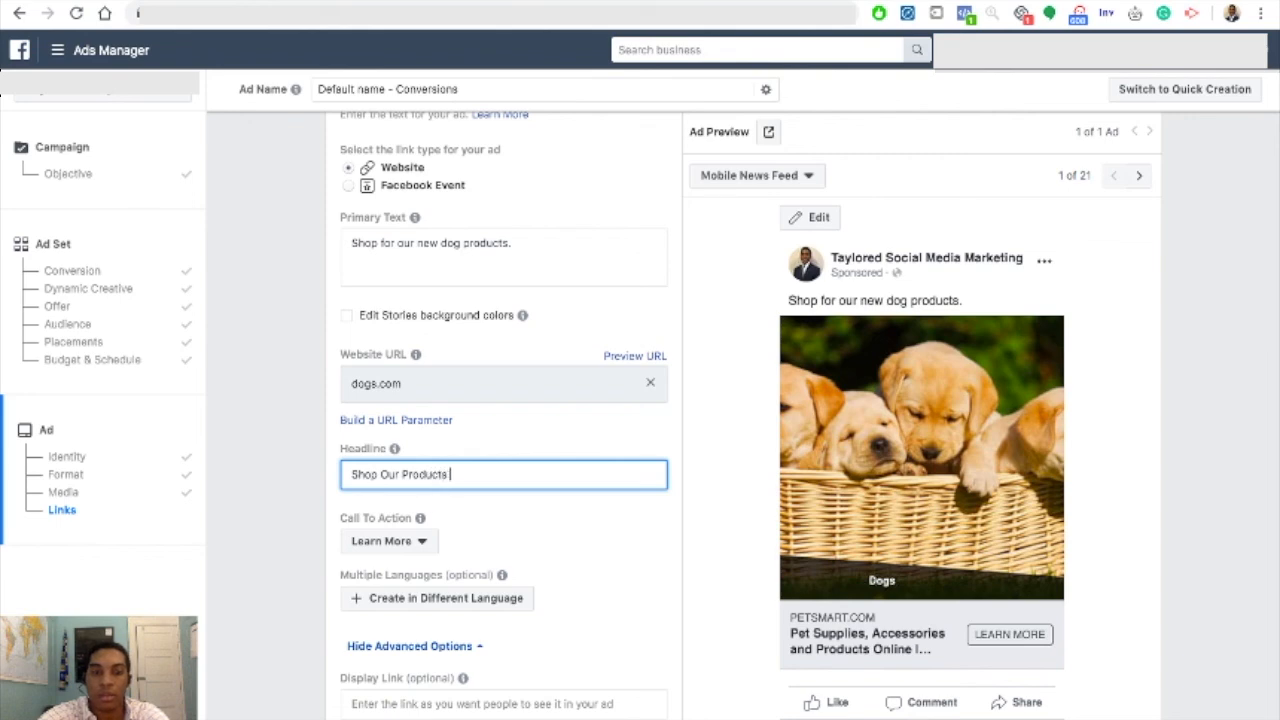
{"action": "left_click", "coordinate": [447, 474]}
{"action": "key", "text": "BackSpace"}
{"action": "key", "text": "BackSpace"}
{"action": "key", "text": "BackSpace"}
{"action": "key", "text": "BackSpace"}
{"action": "key", "text": "BackSpace"}
{"action": "key", "text": "BackSpace"}
{"action": "key", "text": "BackSpace"}
{"action": "key", "text": "BackSpace"}
{"action": "type", "text": "Toys"}
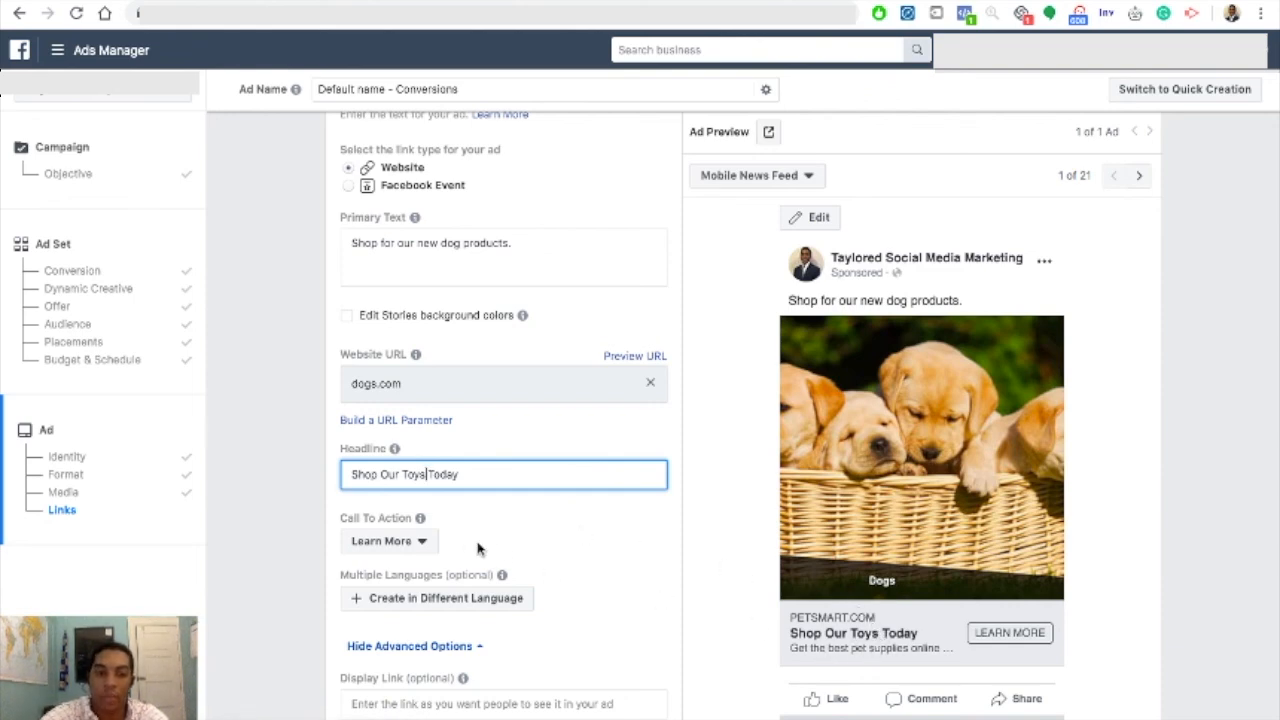
Change the ad's call to action to Shop Now
{"action": "left_click", "coordinate": [405, 545]}
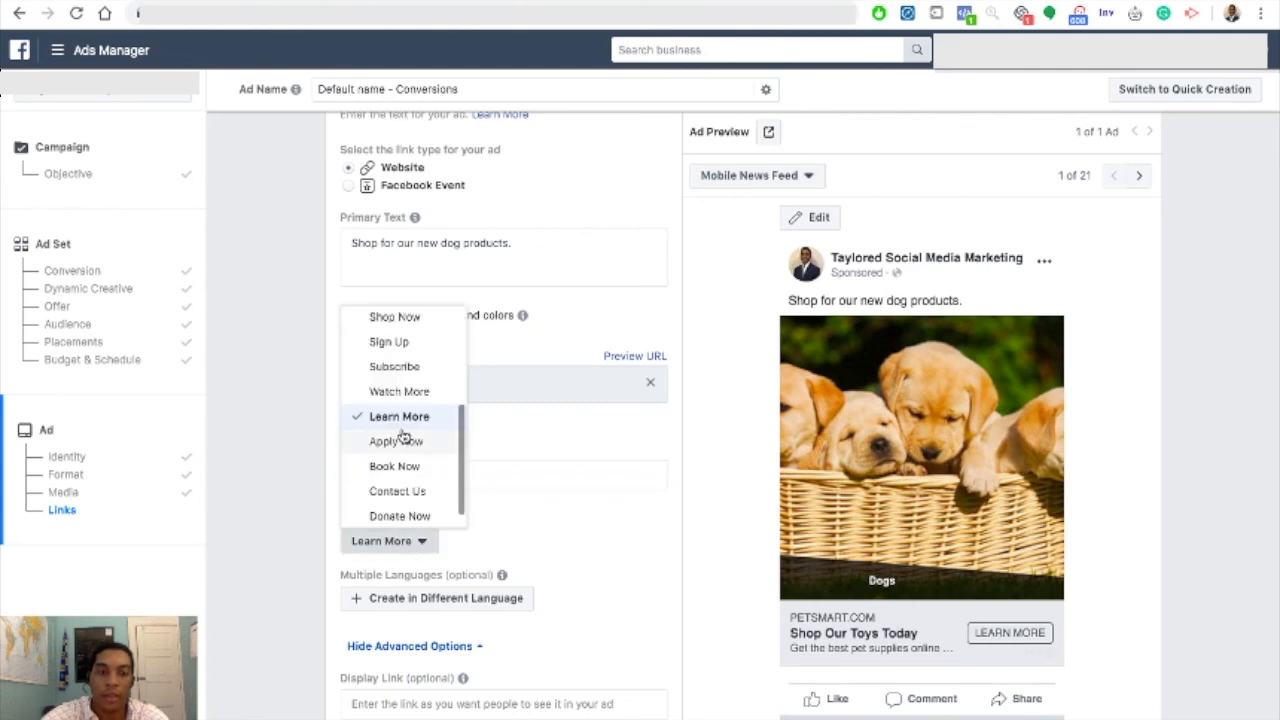
{"action": "scroll", "coordinate": [409, 437], "scroll_direction": "up", "scroll_amount": 5}
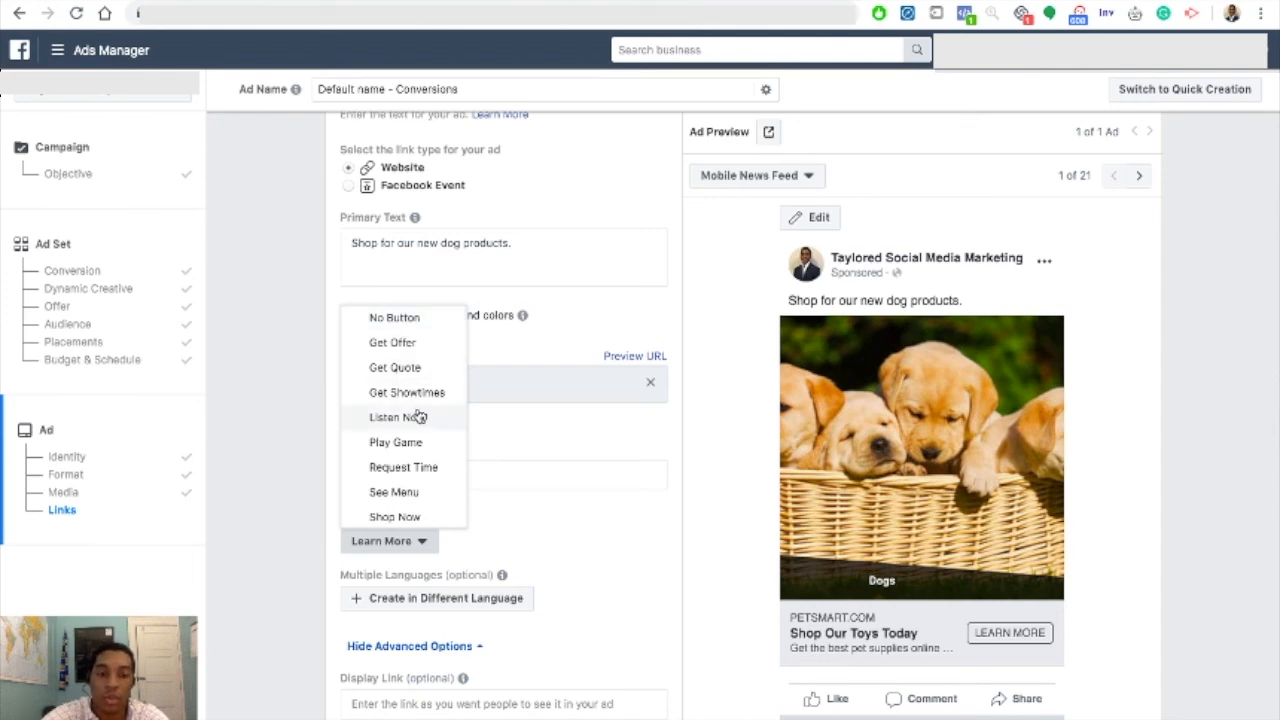
{"action": "scroll", "coordinate": [419, 417], "scroll_direction": "down", "scroll_amount": 1}
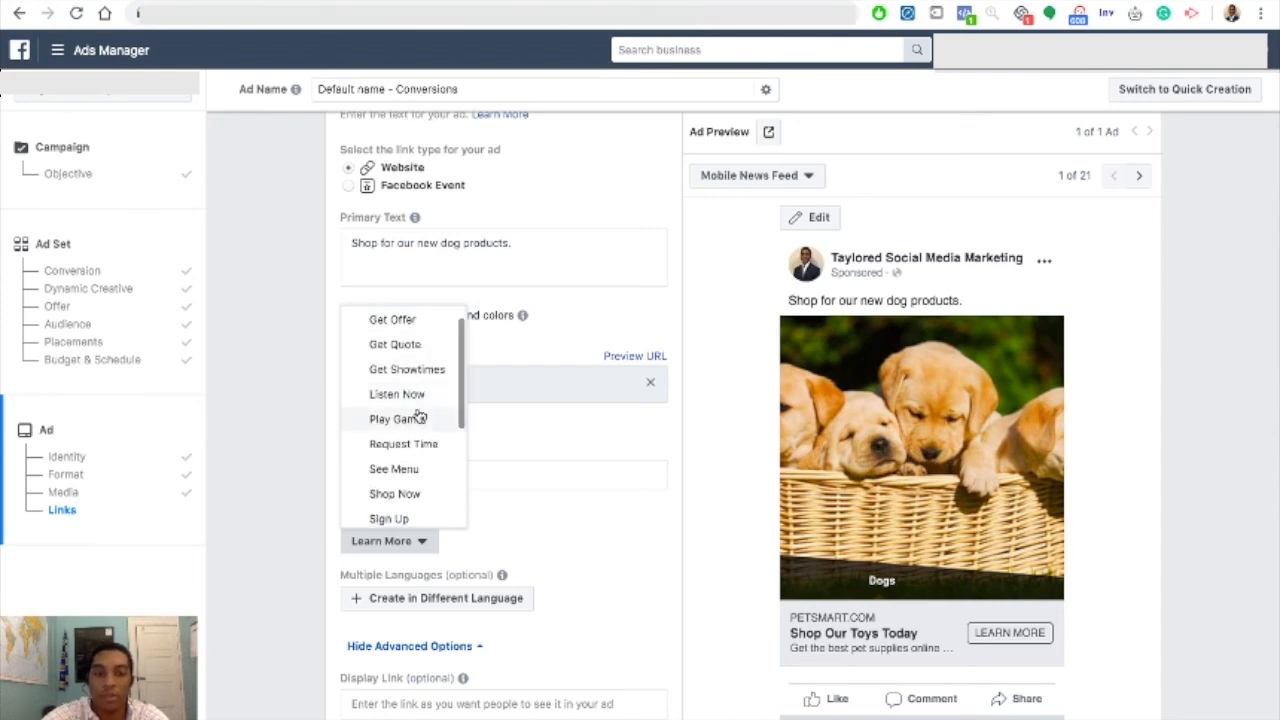
{"action": "left_click", "coordinate": [416, 494]}
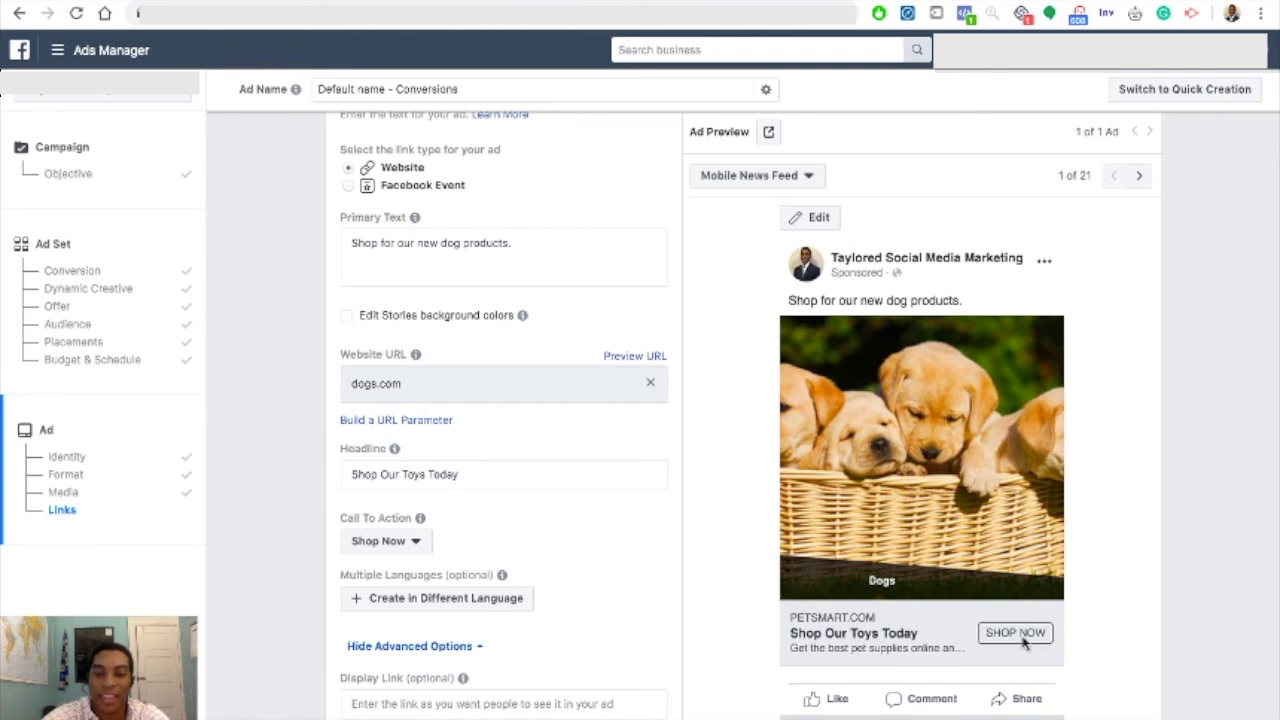
Set the ad's display link to Dogs.com and its News Feed link description to "50% Off Today Only"
{"action": "scroll", "coordinate": [664, 594], "scroll_direction": "down", "scroll_amount": 1}
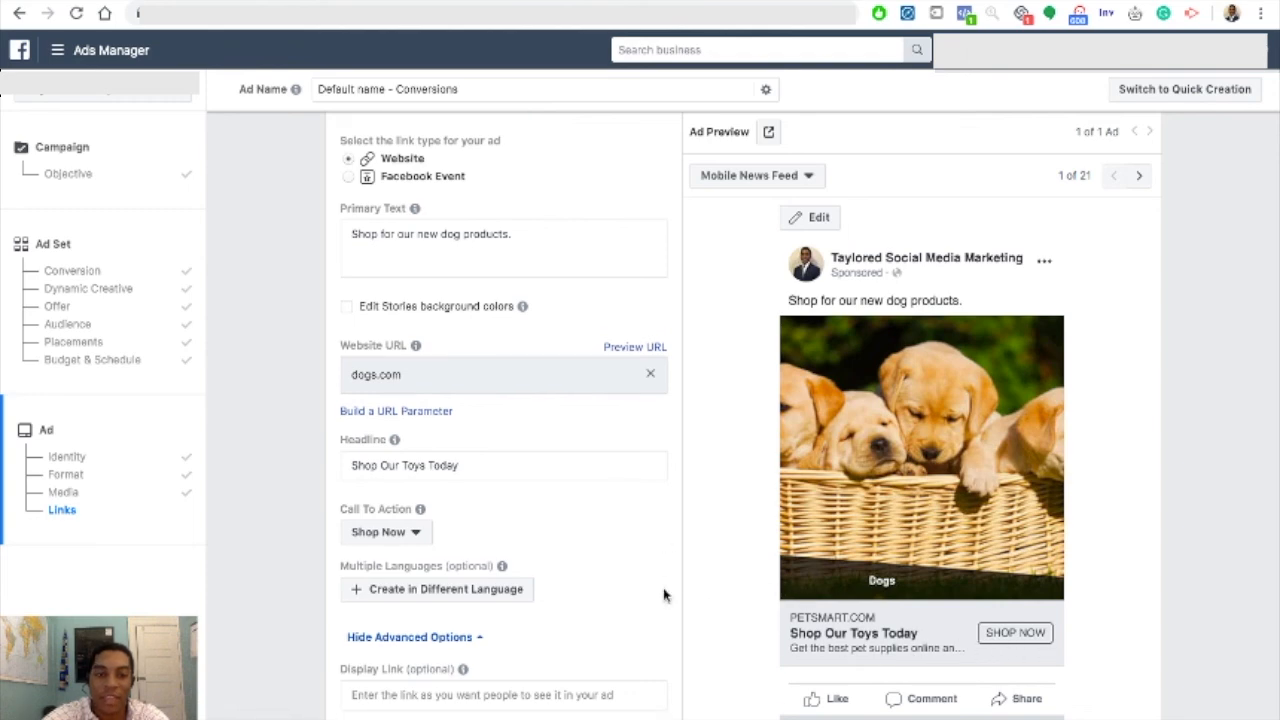
{"action": "scroll", "coordinate": [664, 594], "scroll_direction": "down", "scroll_amount": 3}
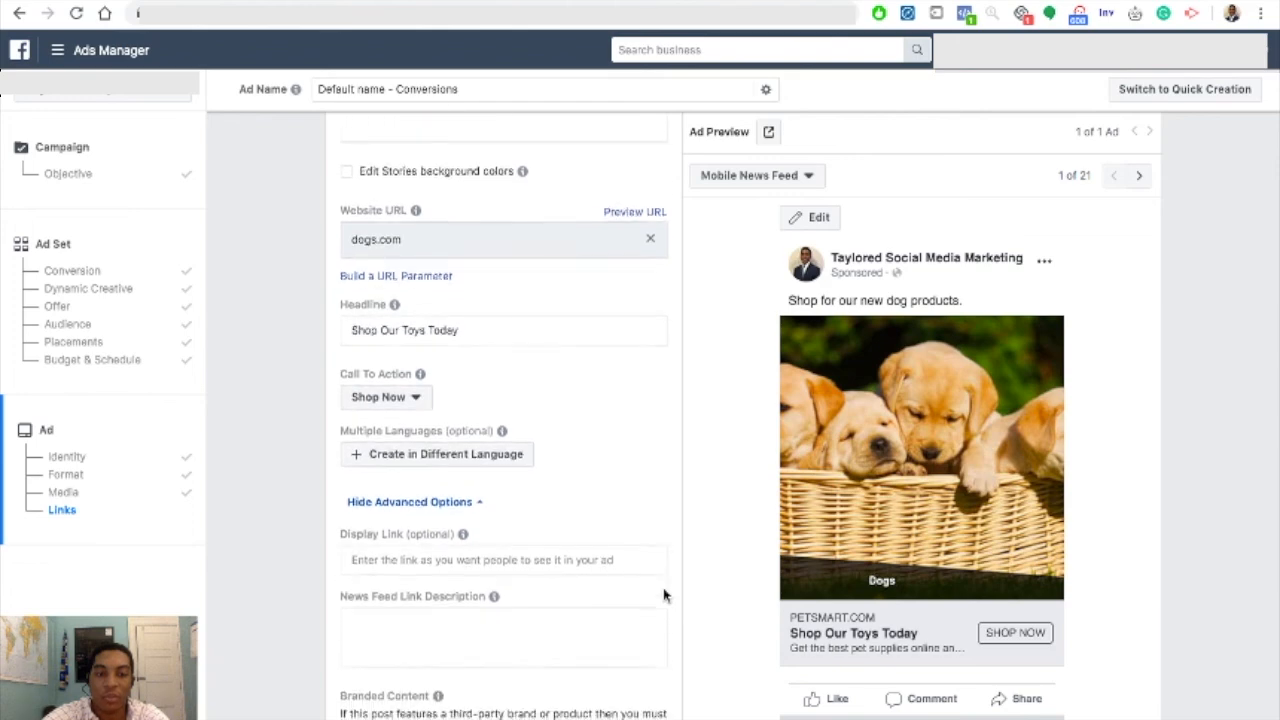
{"action": "scroll", "coordinate": [664, 594], "scroll_direction": "down", "scroll_amount": 1}
{"action": "left_click", "coordinate": [512, 549]}
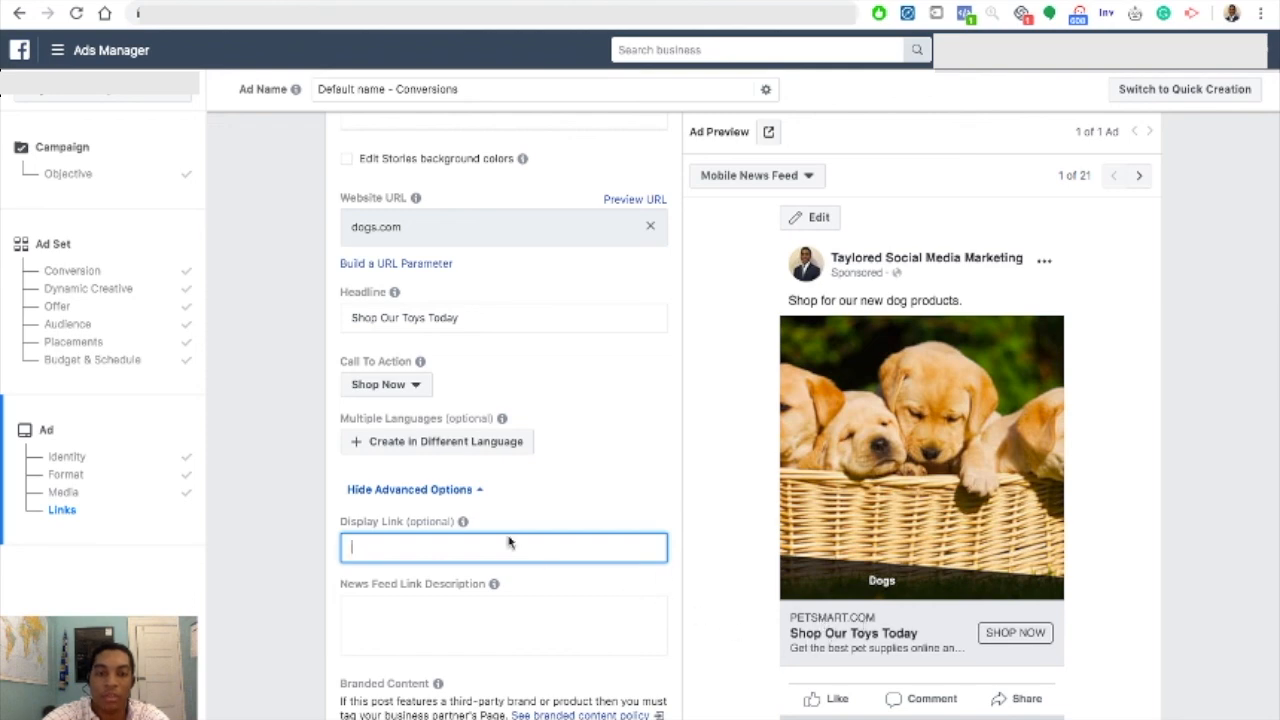
{"action": "type", "text": "Dogs.com"}
{"action": "left_click", "coordinate": [480, 610]}
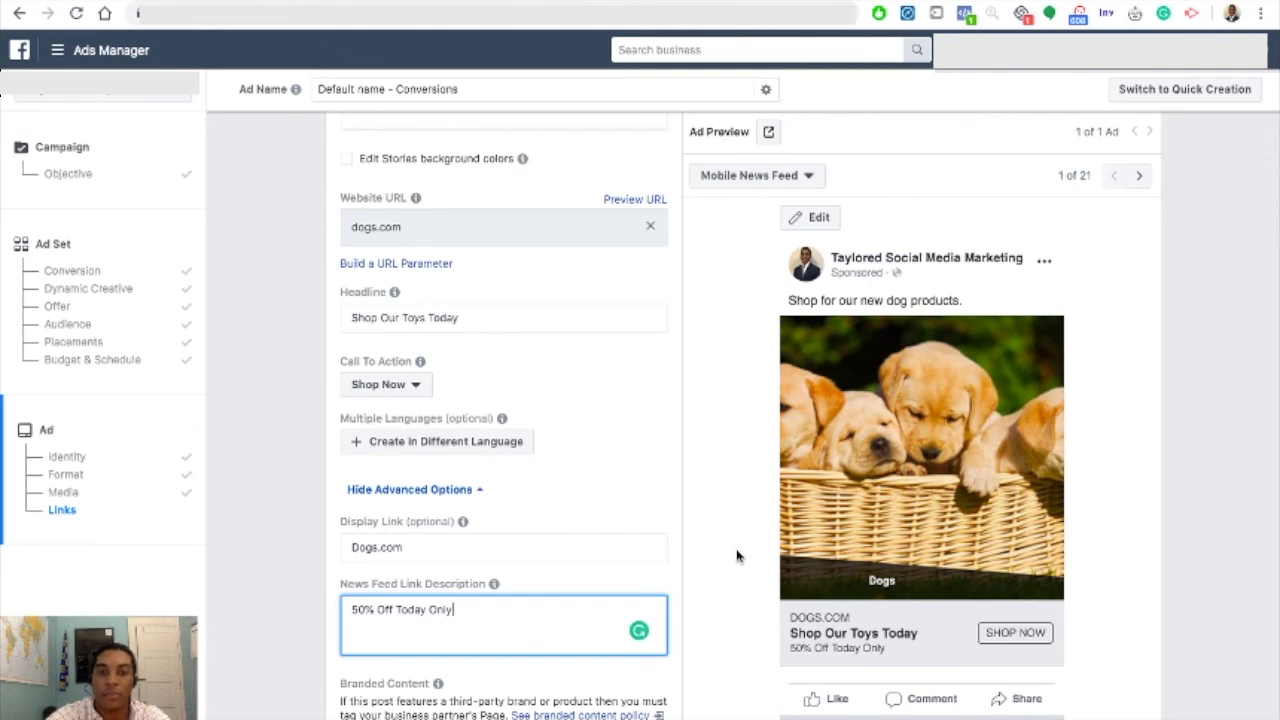
{"action": "scroll", "coordinate": [736, 556], "scroll_direction": "down", "scroll_amount": 5}
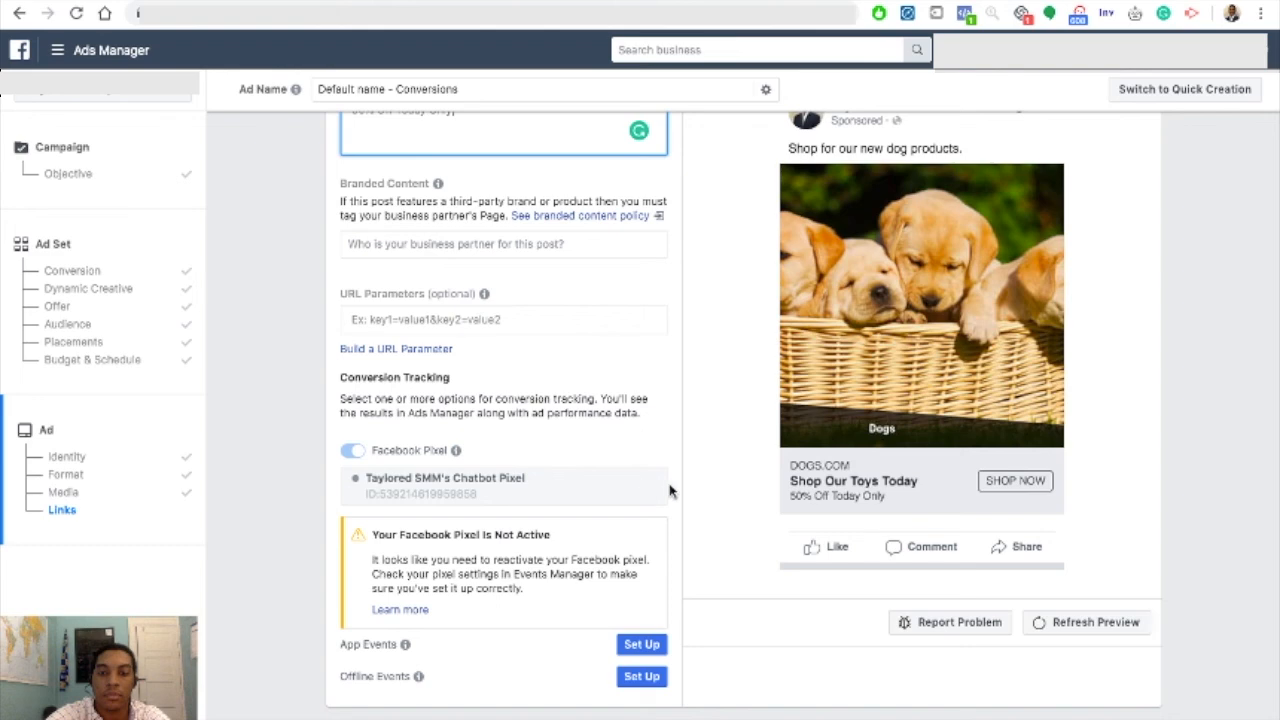
{"action": "scroll", "coordinate": [695, 476], "scroll_direction": "down", "scroll_amount": 1}
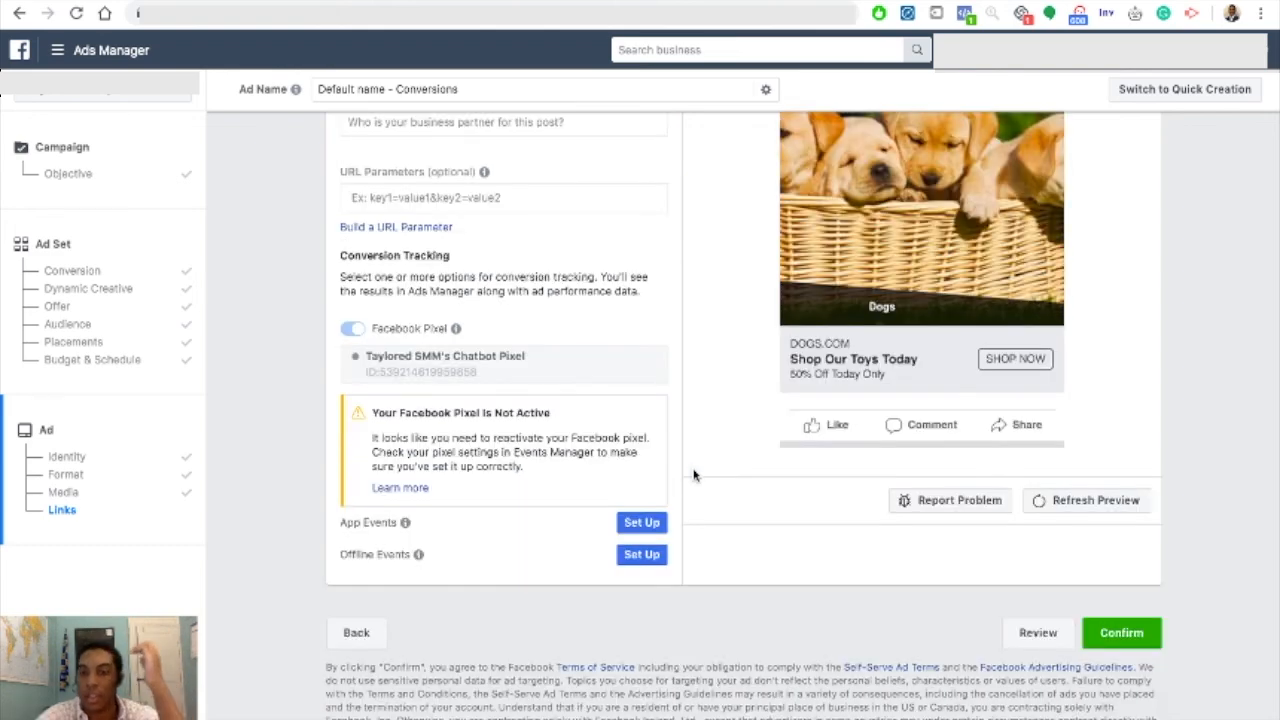